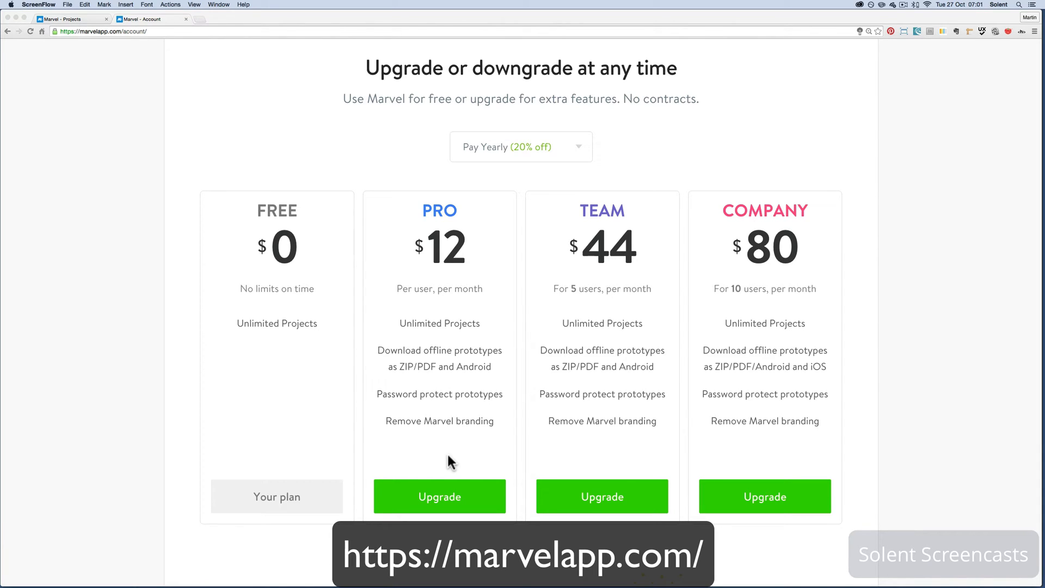
Compare the yearly subscription plans and open the Movie app project from the My Projects page
scroll(447, 456, up, 5)
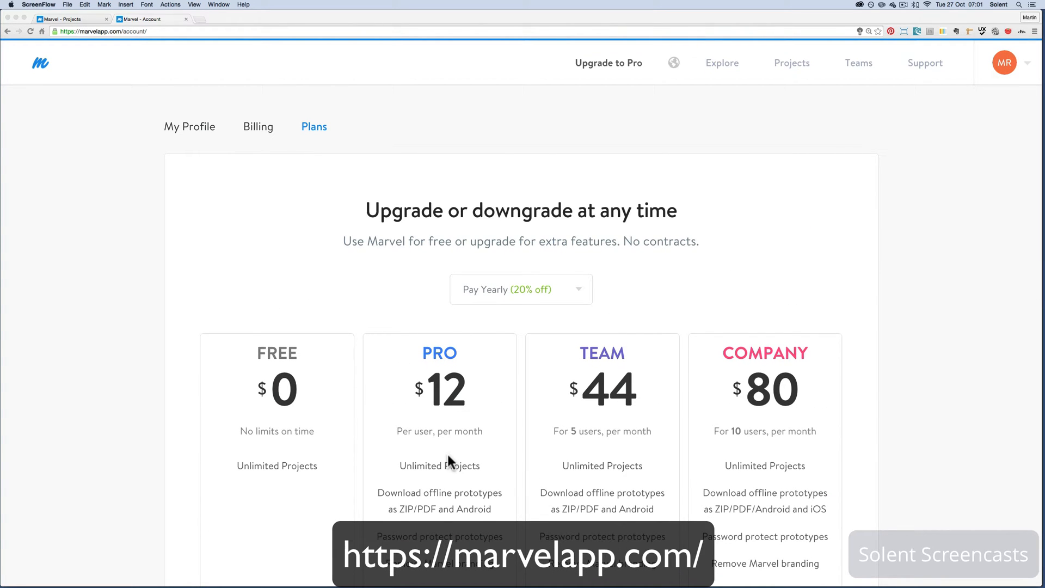
scroll(447, 460, down, 3)
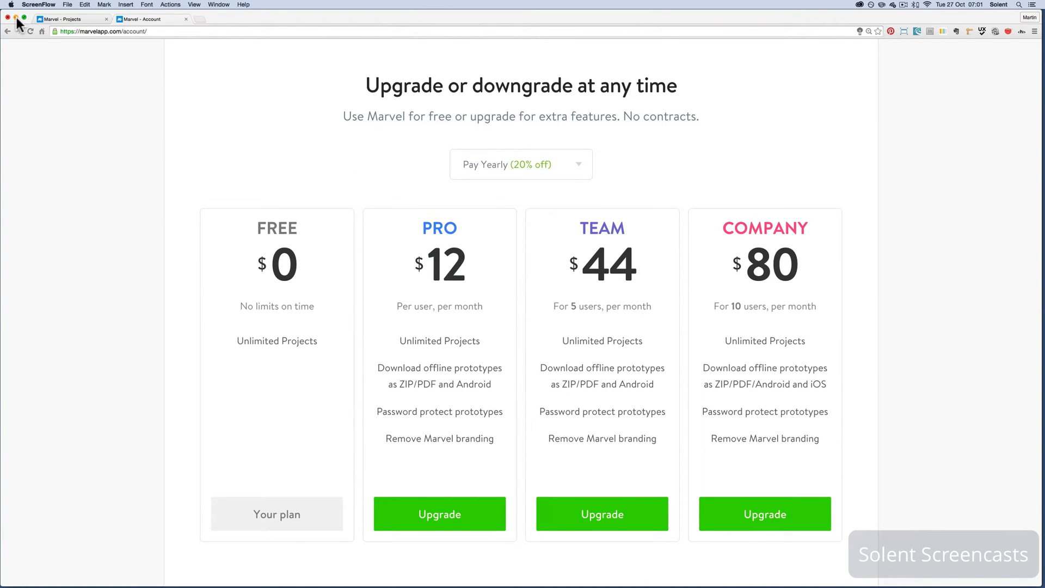
click(58, 20)
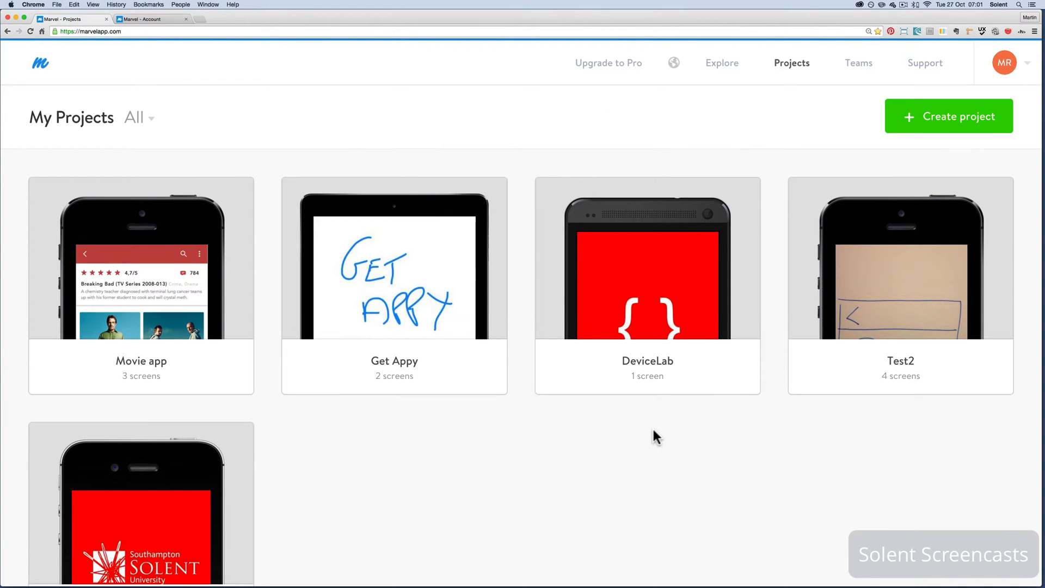
scroll(652, 430, down, 2)
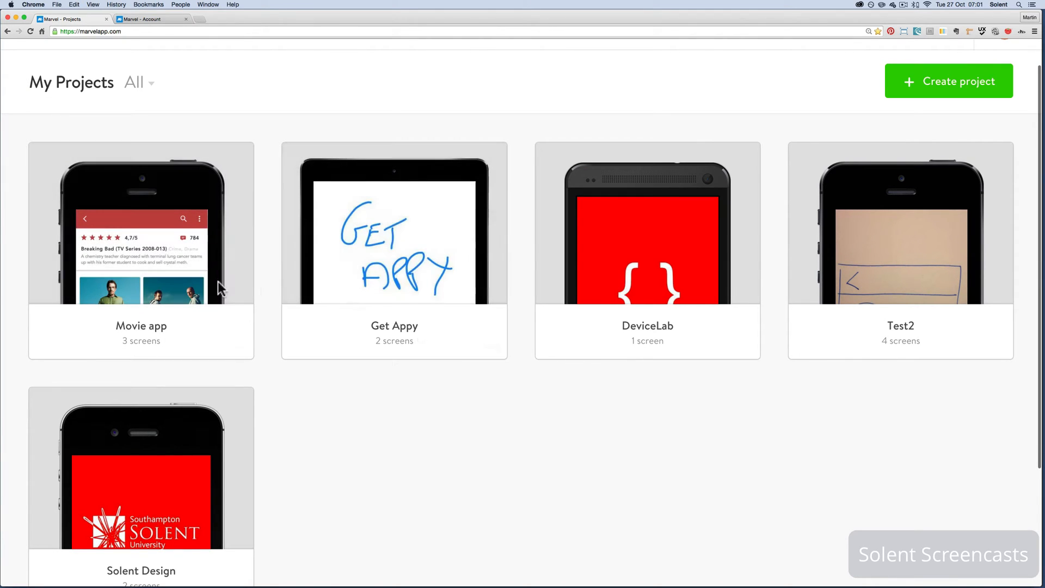
mouse_move(374, 256)
mouse_move(214, 278)
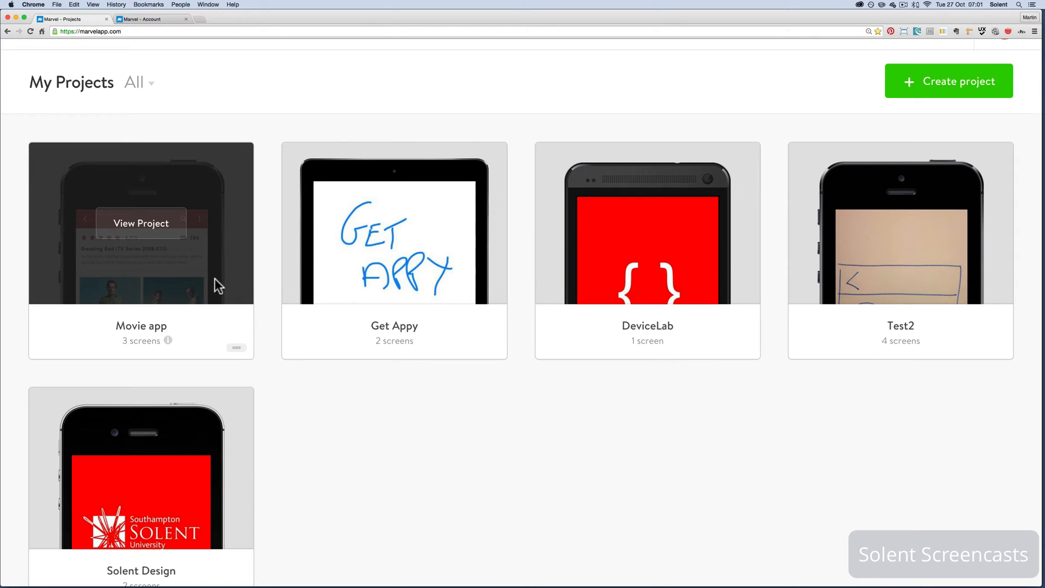
click(157, 224)
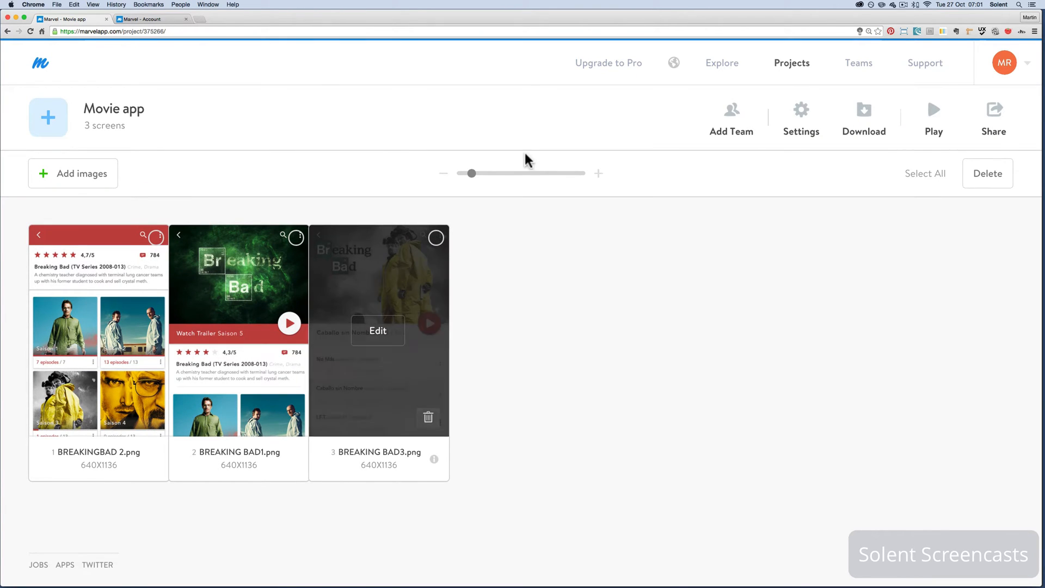
Enlarge the screen thumbnails in the Movie app project and check the option for adding a team
drag(471, 173, 494, 173)
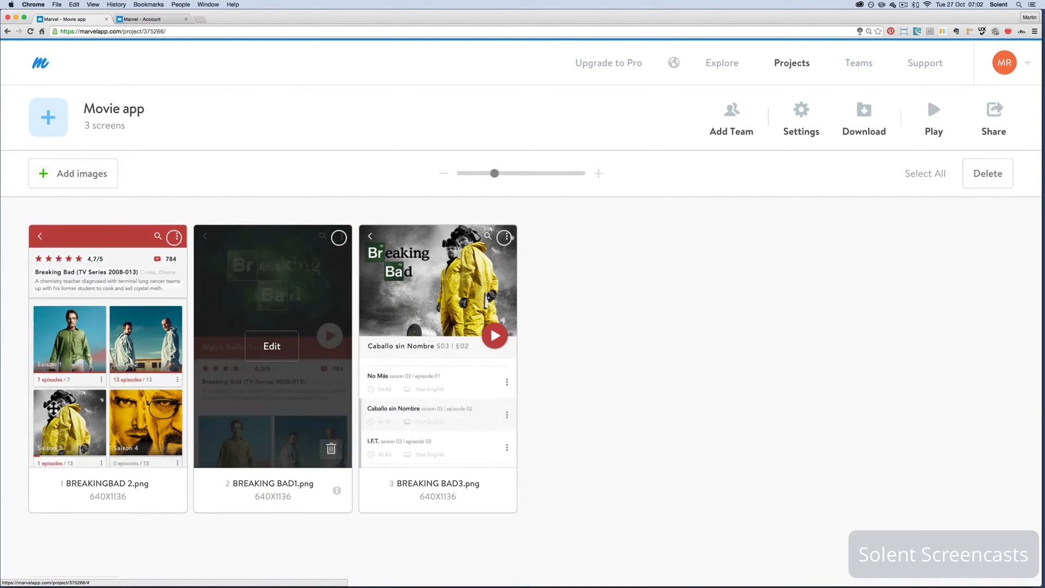
mouse_move(100, 389)
mouse_move(362, 310)
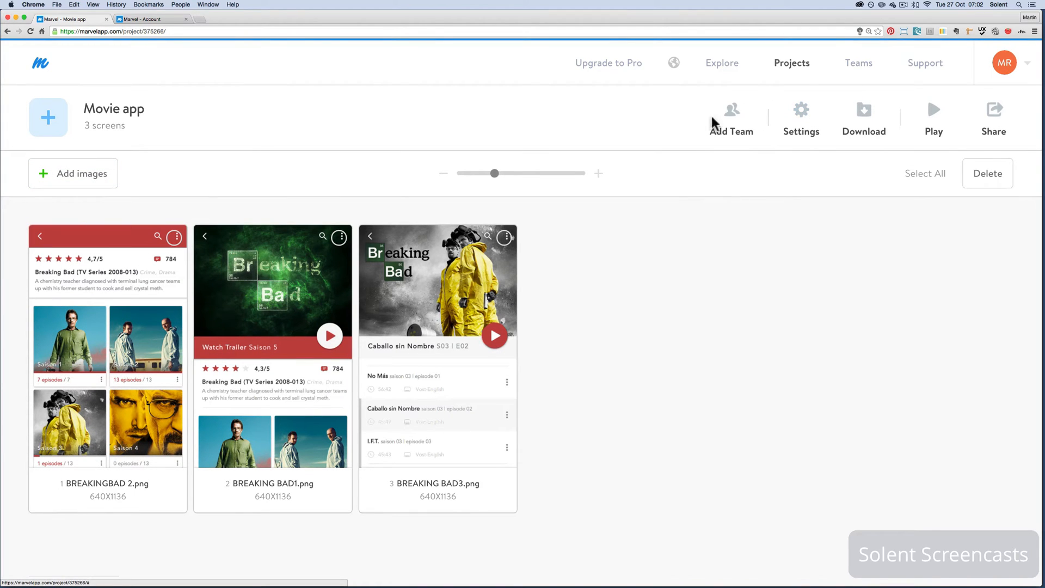
click(739, 126)
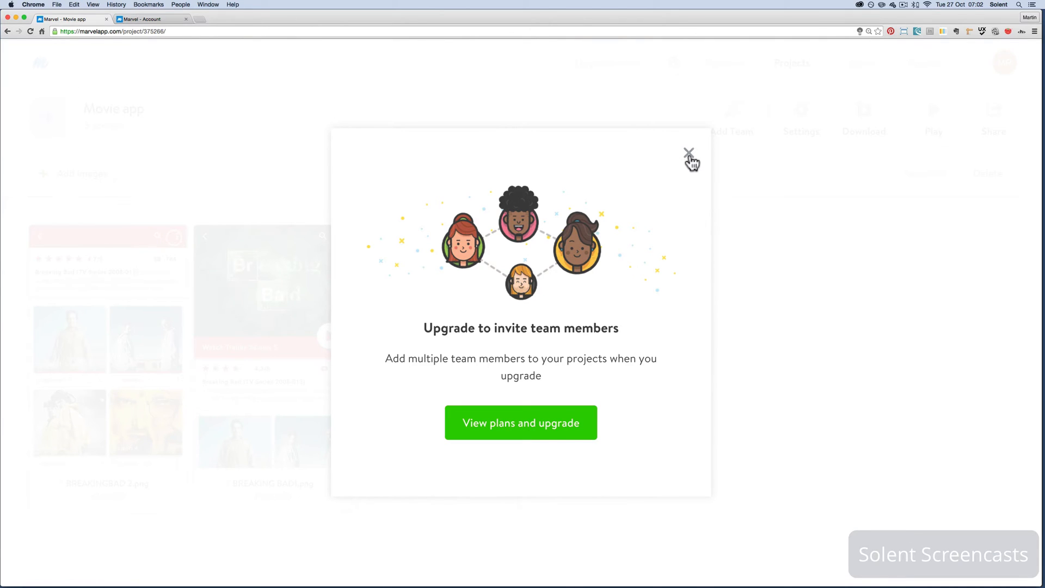
click(689, 155)
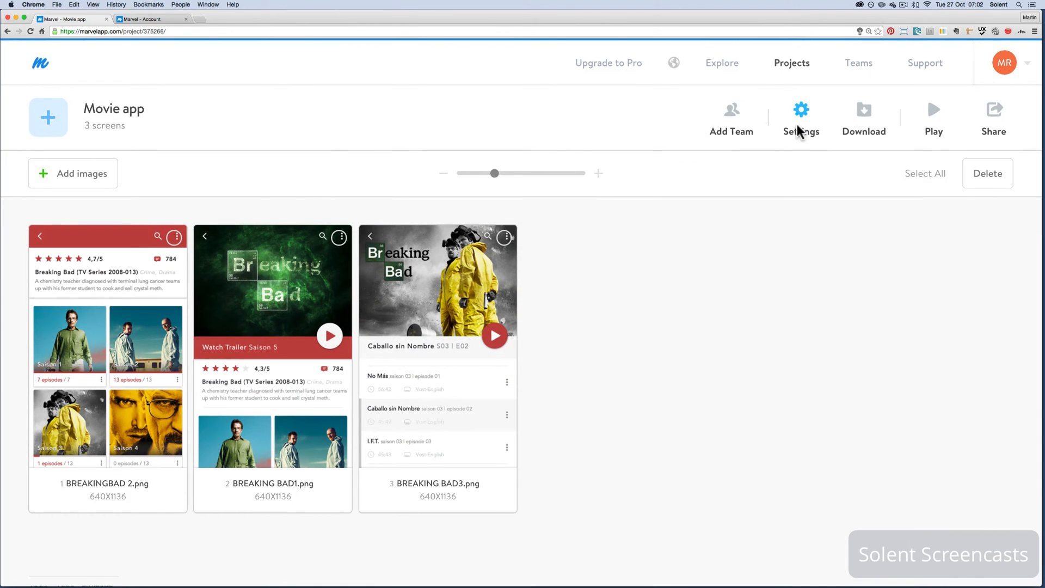
Toggle Comment notifications in the general prototype settings and view the iOS status bar settings
click(798, 131)
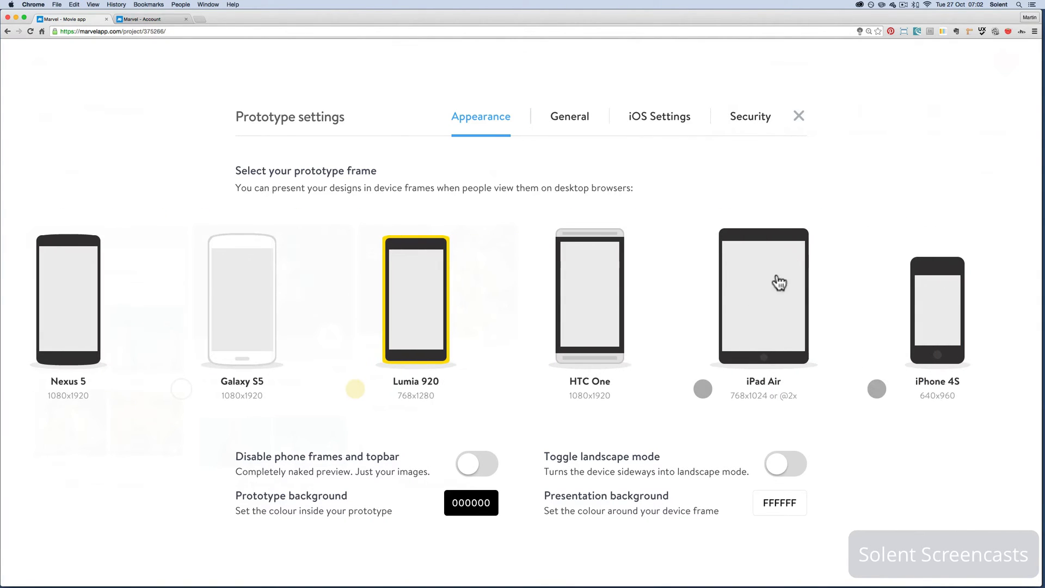
click(564, 123)
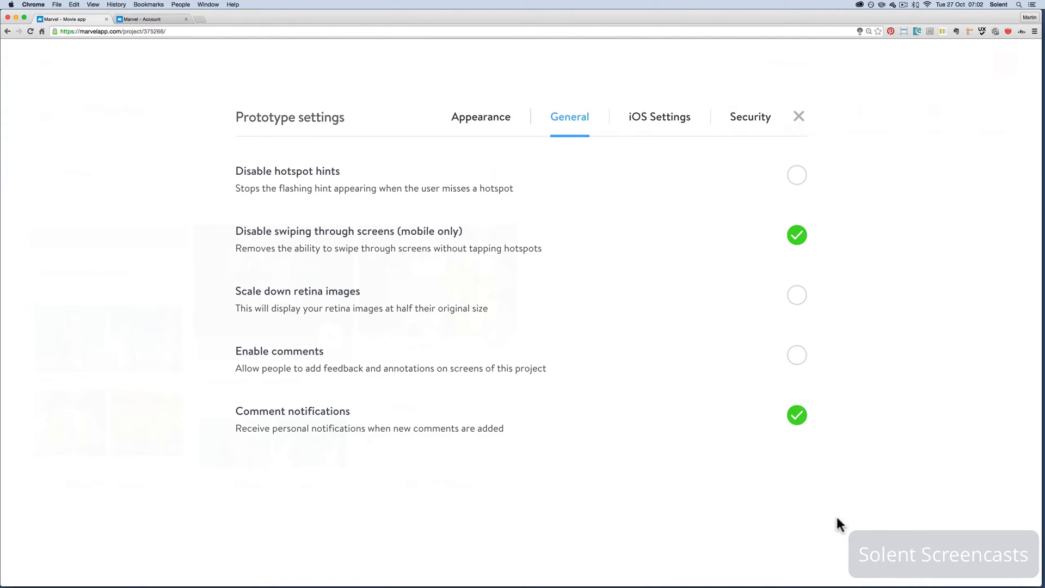
click(803, 417)
click(651, 127)
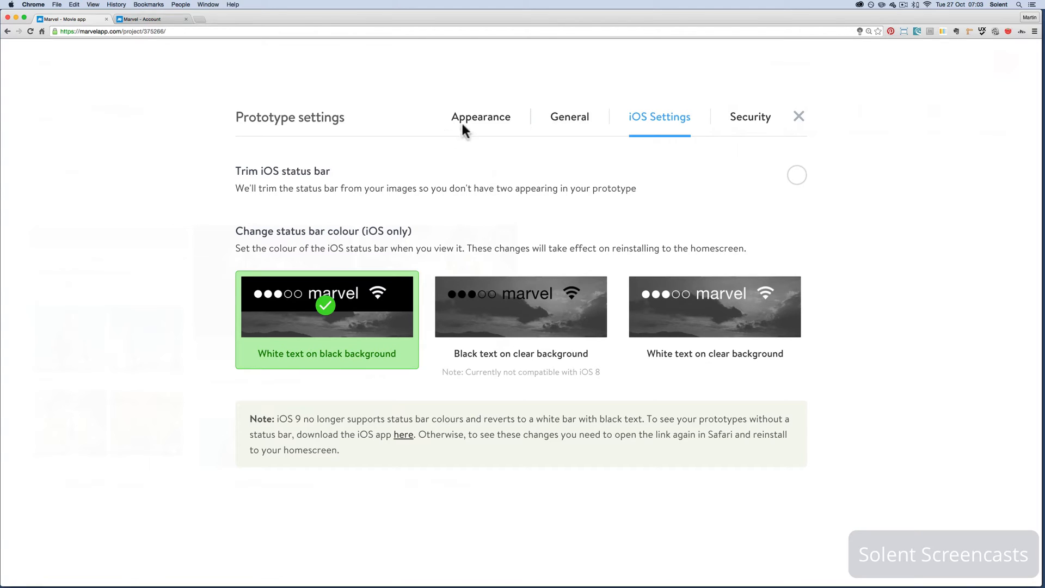
Choose the iPhone 5S as the prototype frame, and check the password protection setting before closing the prototype settings
click(494, 119)
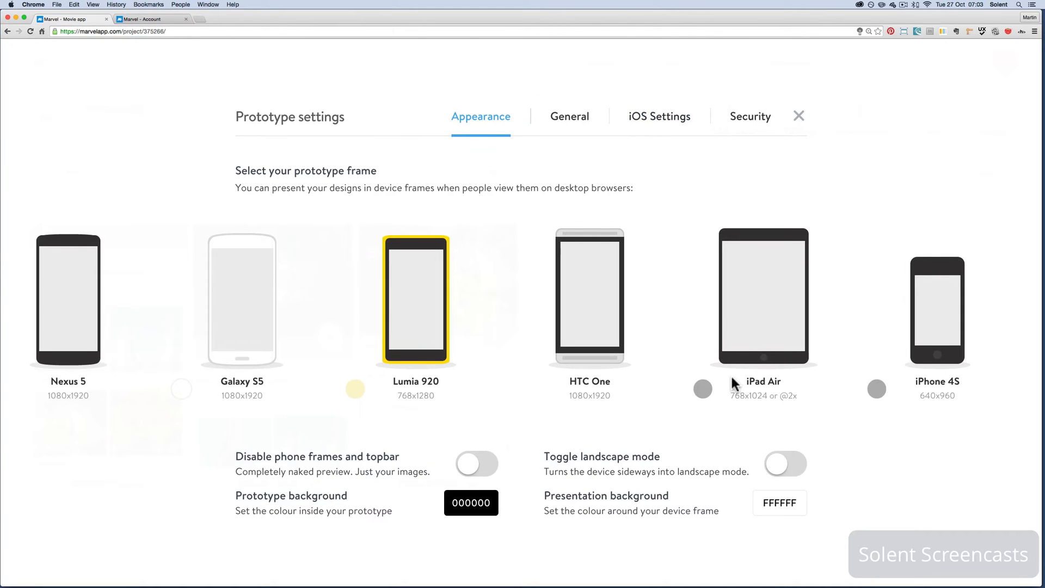
click(597, 321)
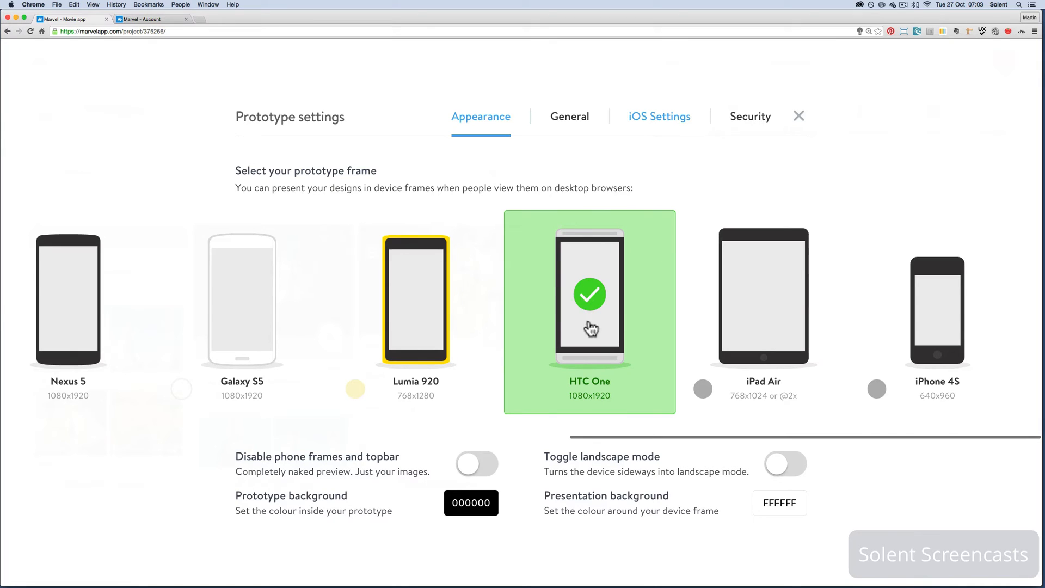
scroll(282, 348, left, 10)
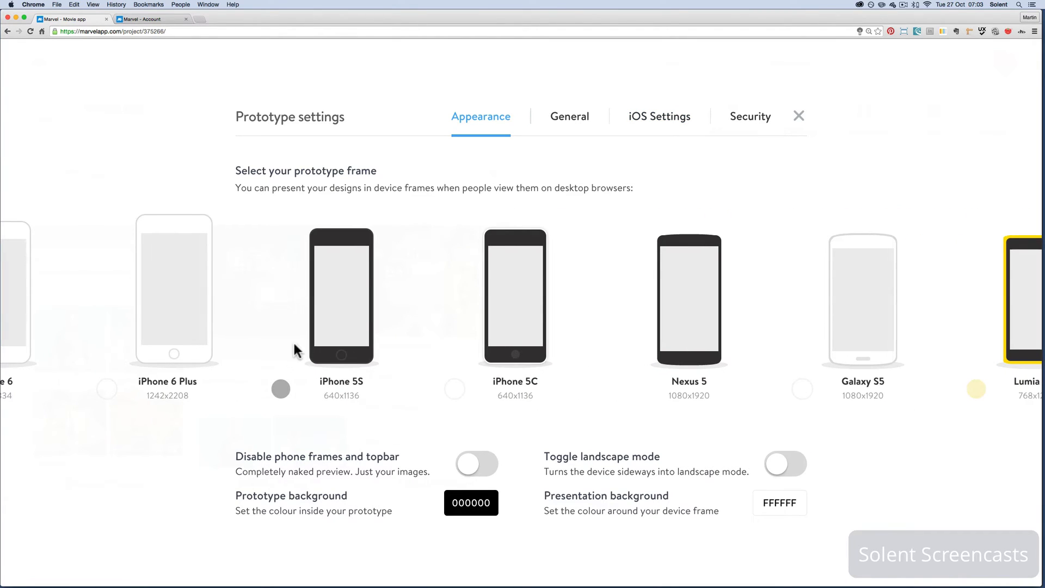
click(328, 339)
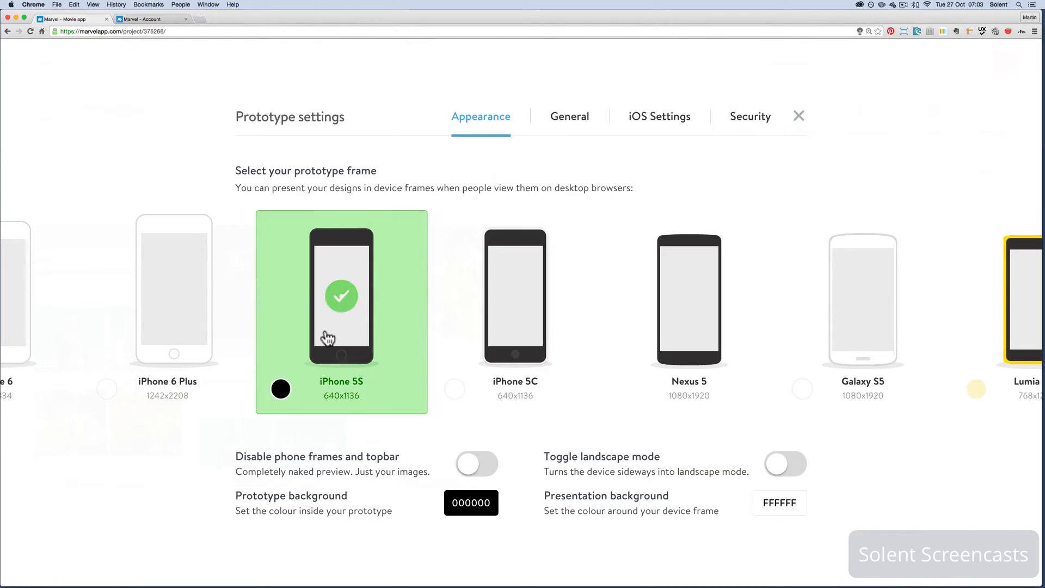
click(746, 124)
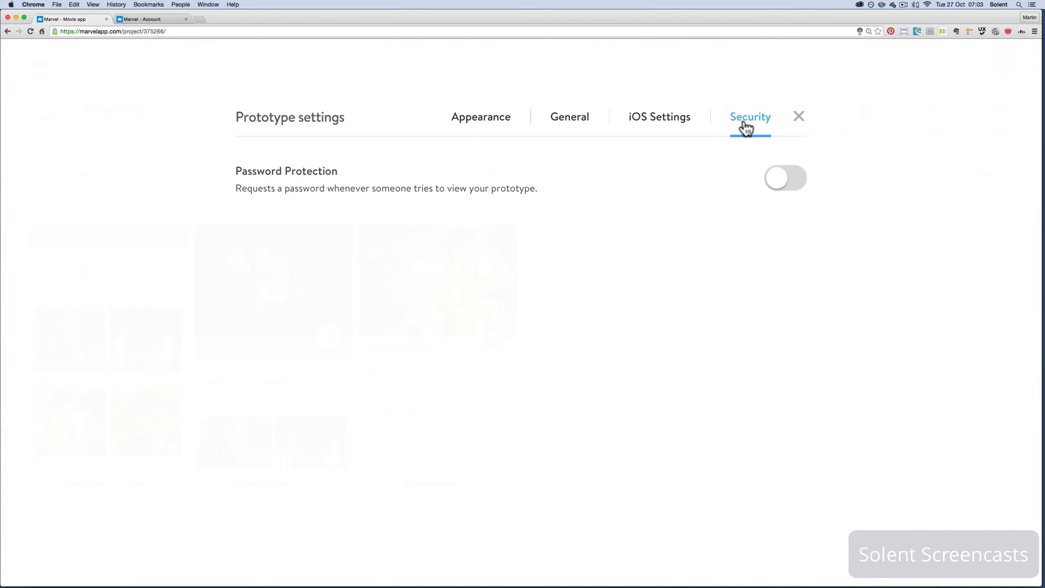
click(798, 119)
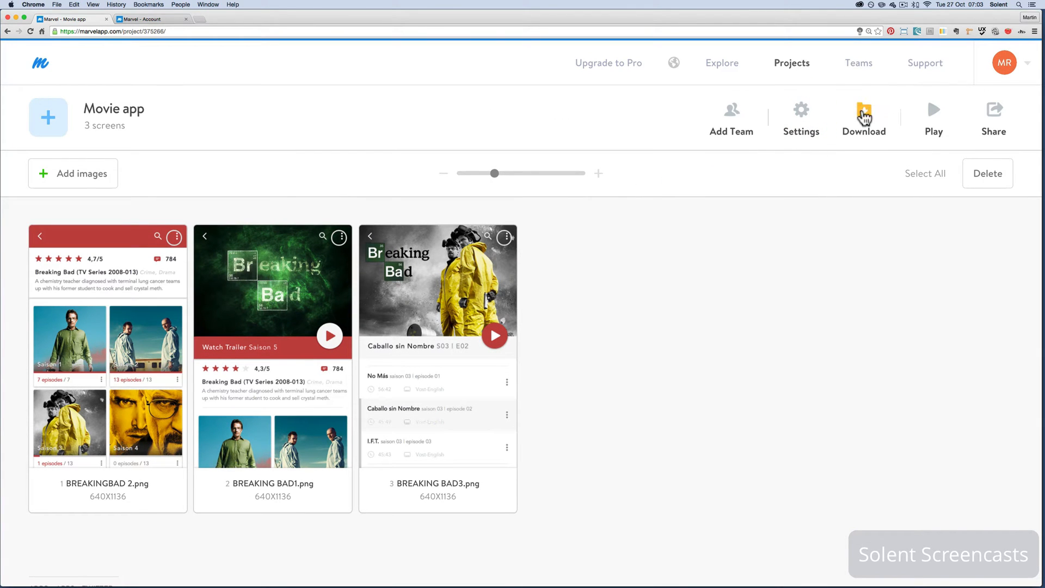
View the Movie app's PDF download option and close the download dialog
click(864, 114)
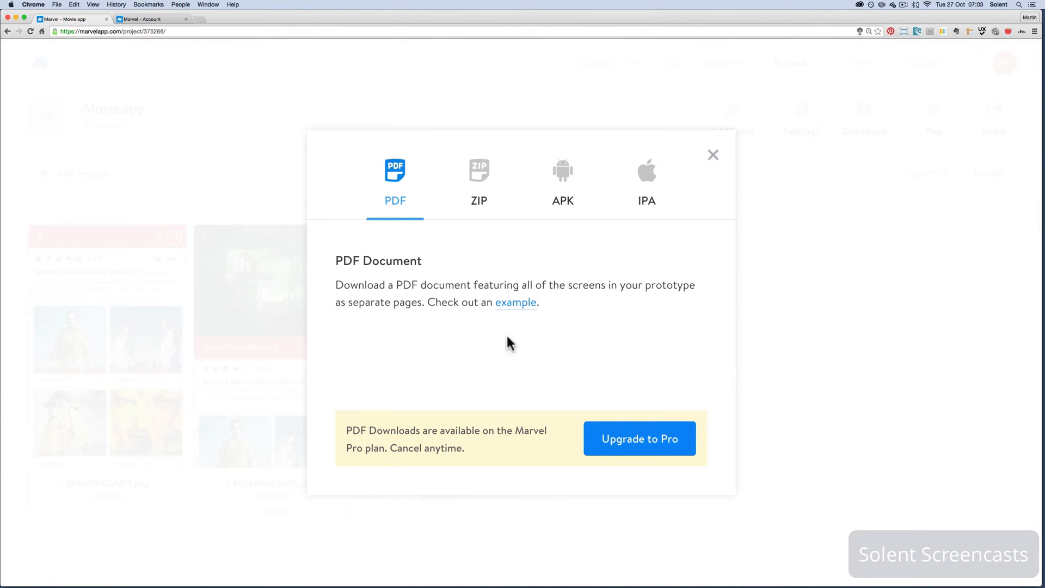
click(712, 156)
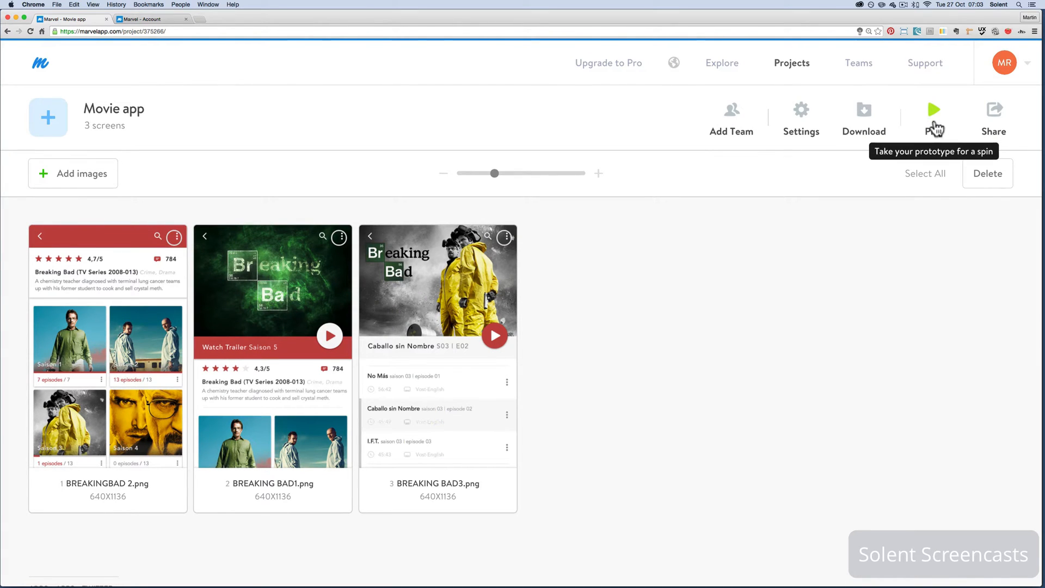
Review the Movie app's sharing options for URL, Email & SMS, Embed, User Test and Publish
click(1006, 126)
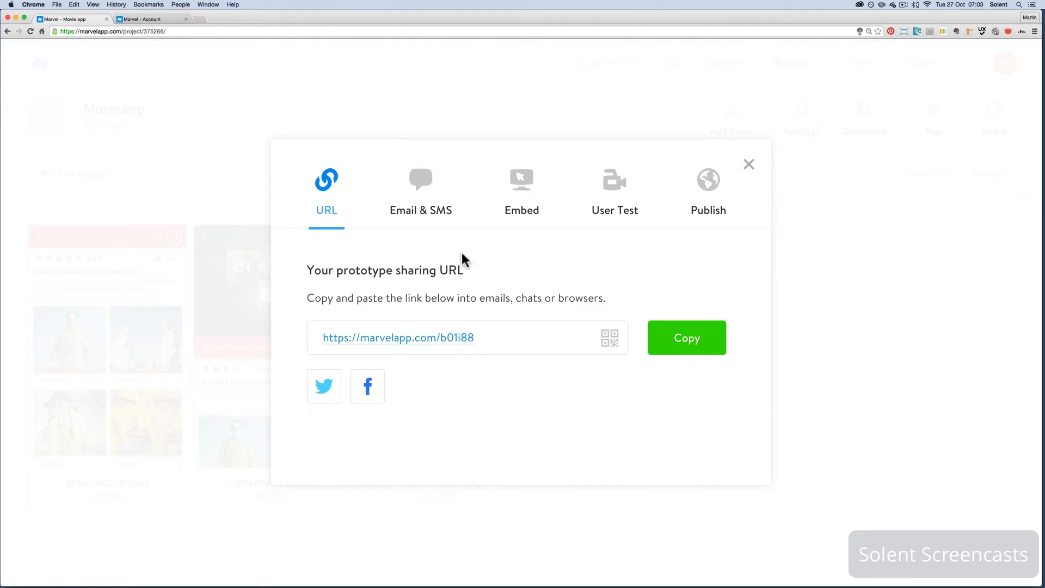
click(428, 210)
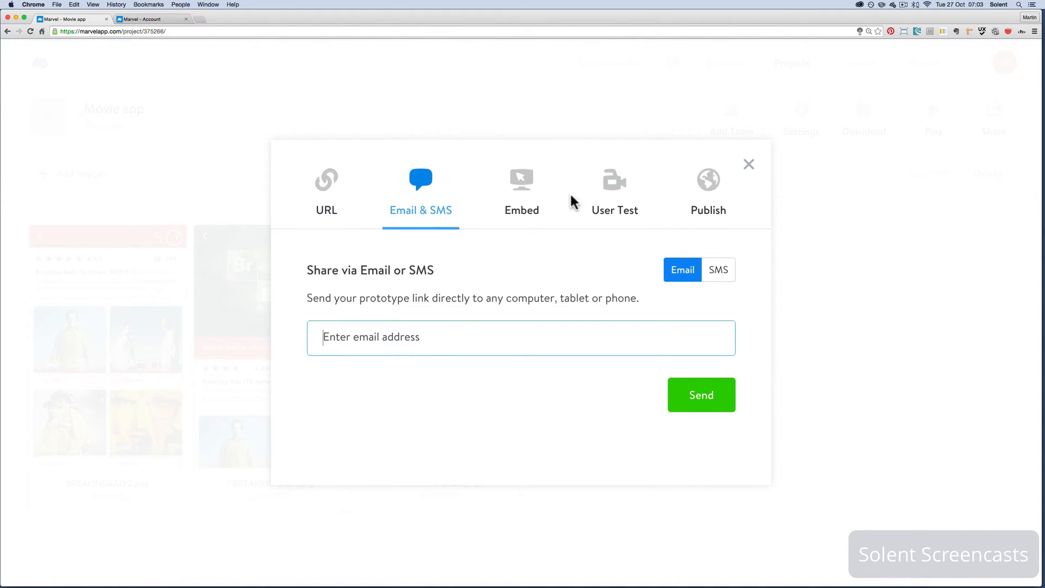
click(531, 206)
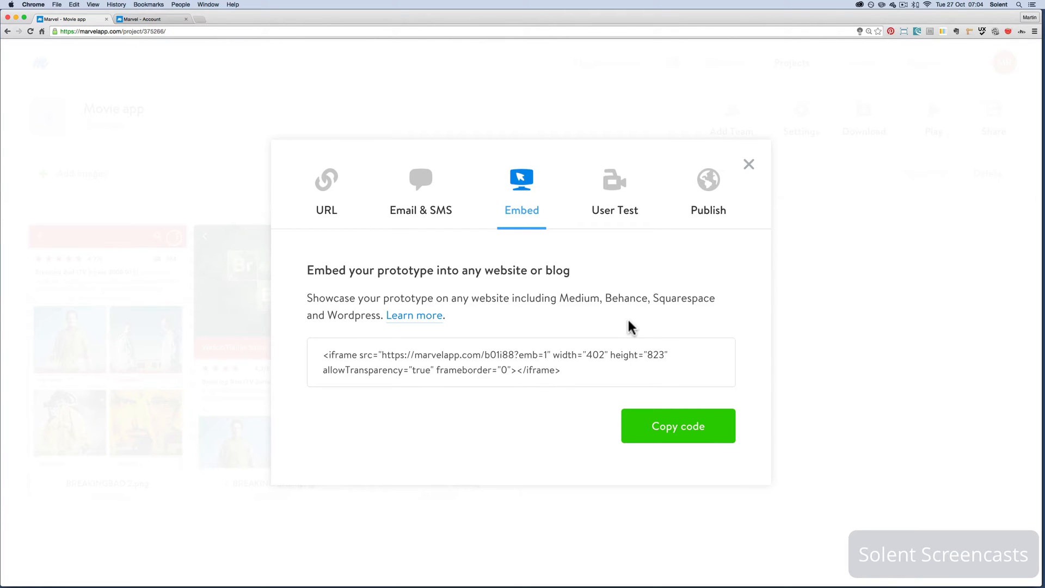
click(618, 216)
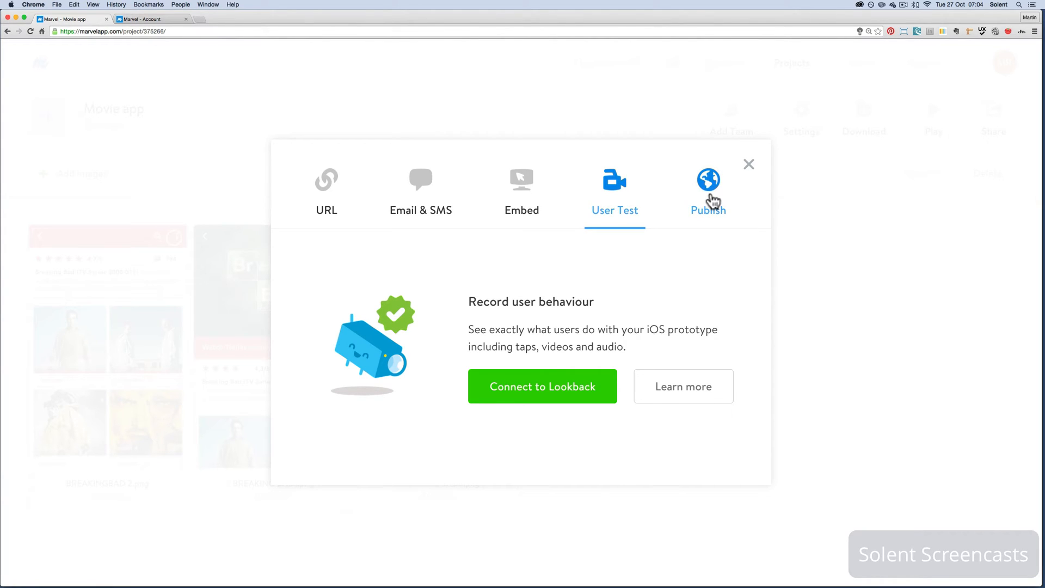
click(710, 201)
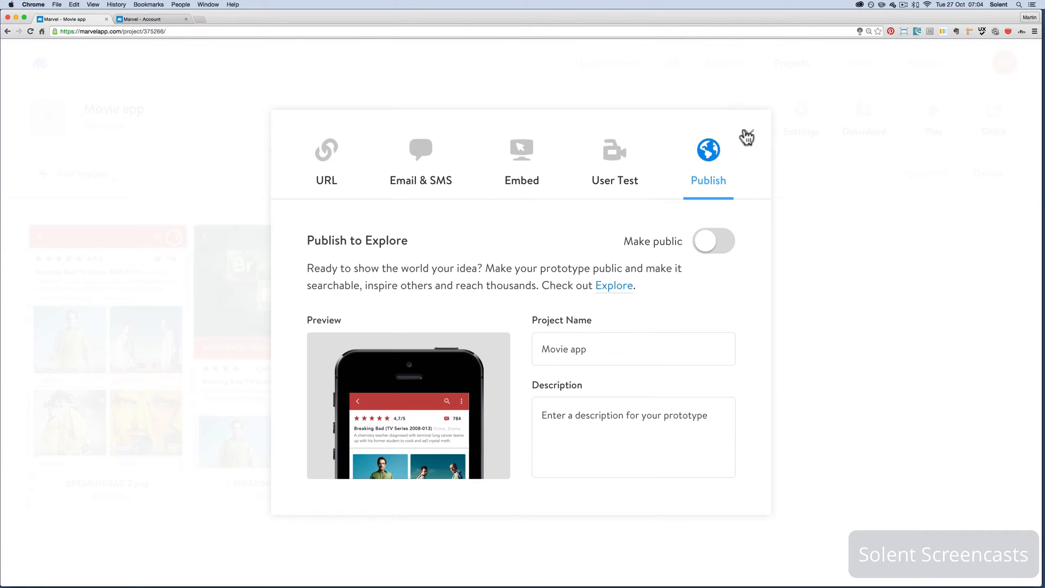
click(747, 135)
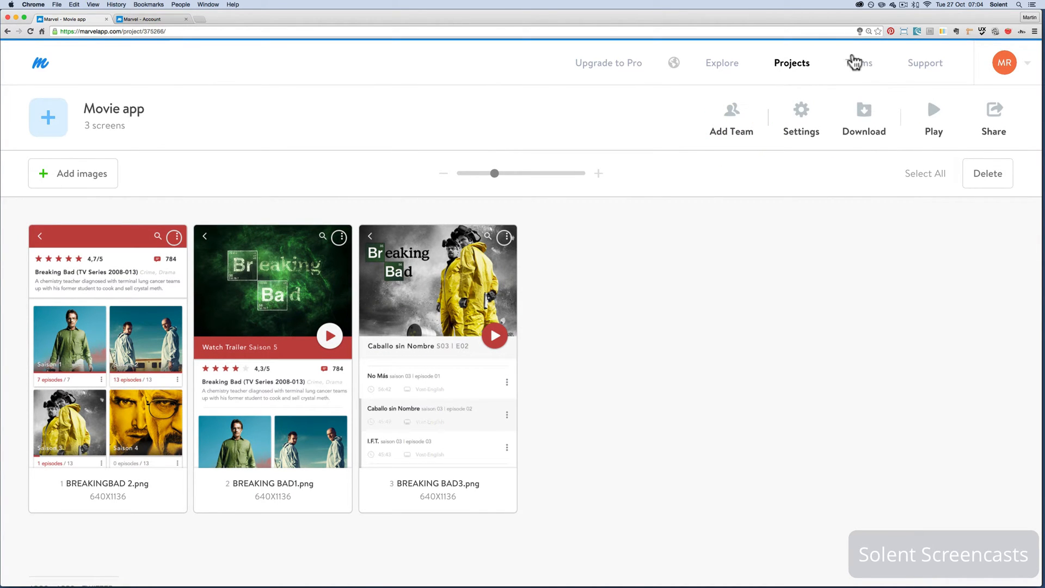
View the Teams page, and look through the topics in the support Knowledge Base
click(853, 64)
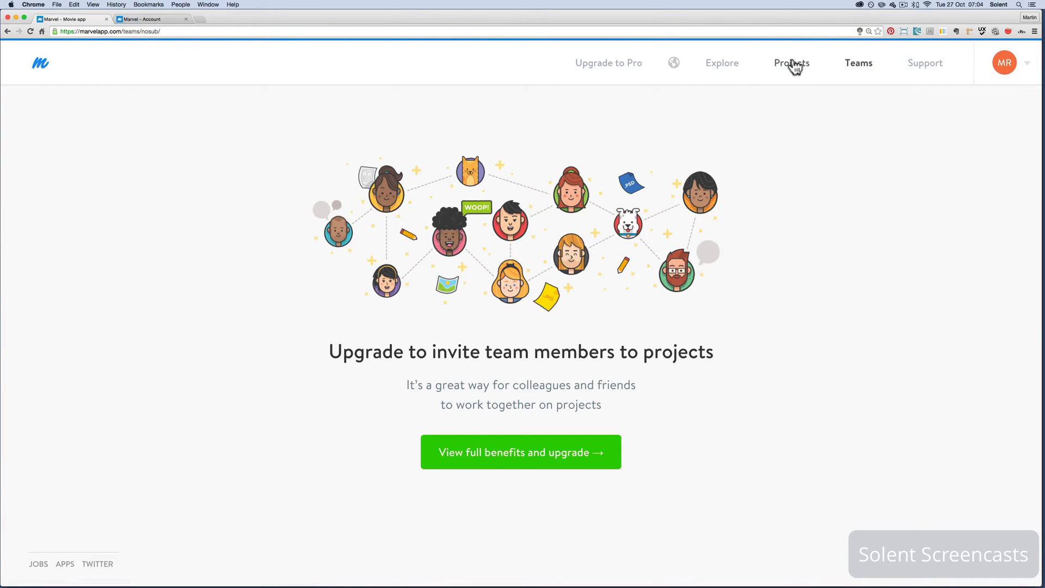
click(794, 67)
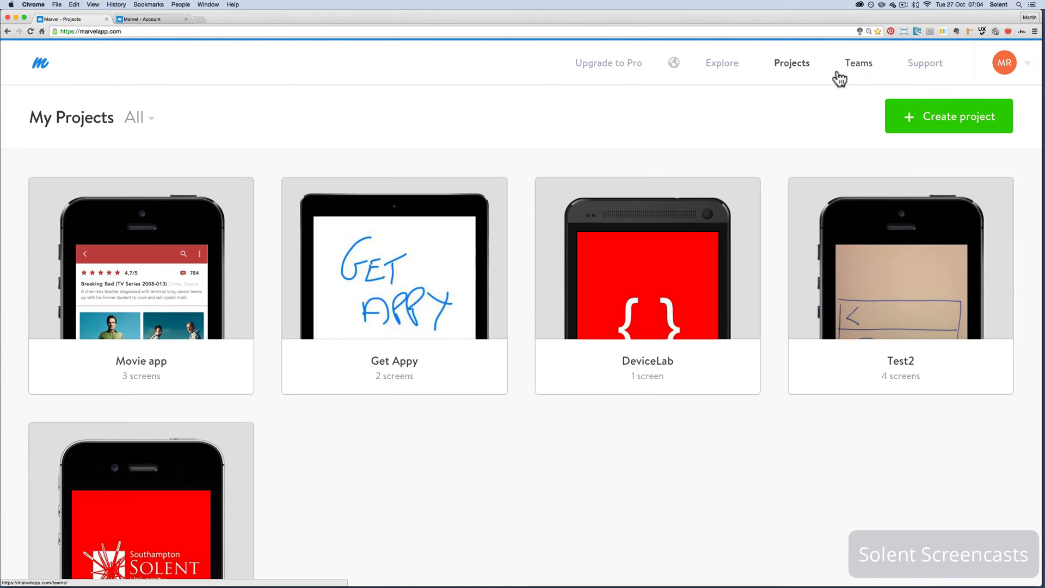
click(925, 70)
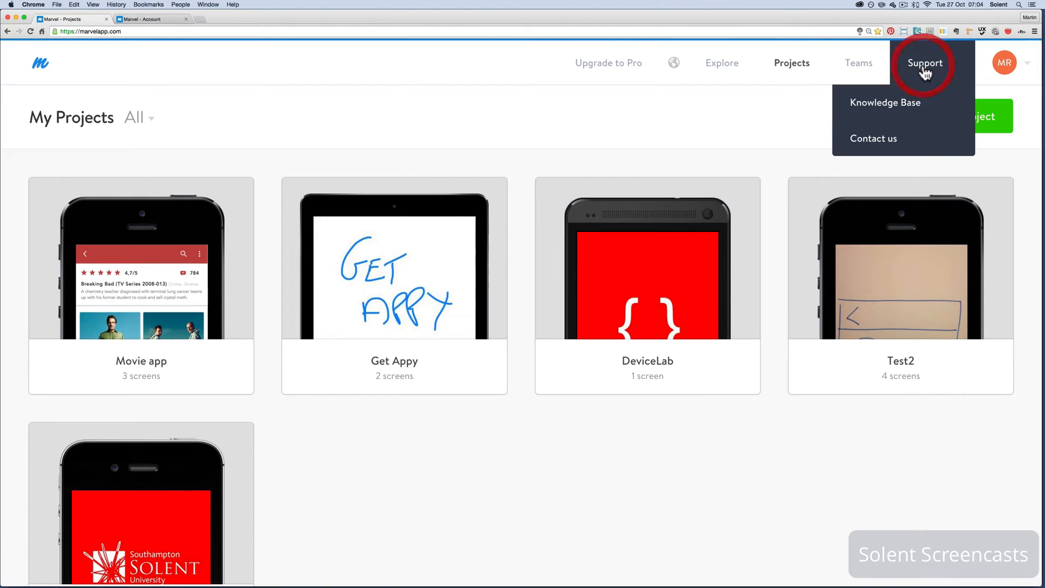
click(895, 103)
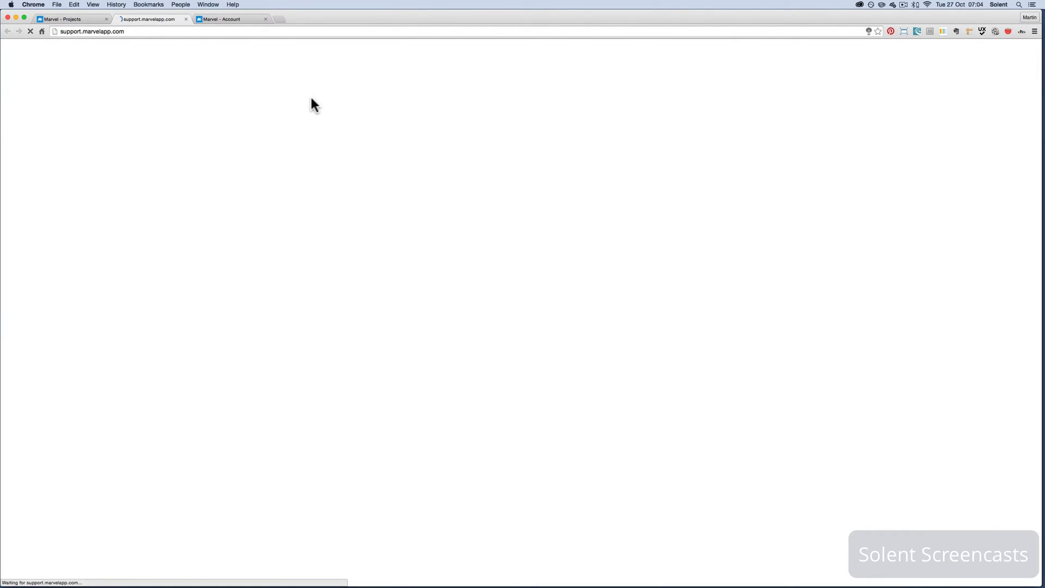
scroll(664, 348, down, 2)
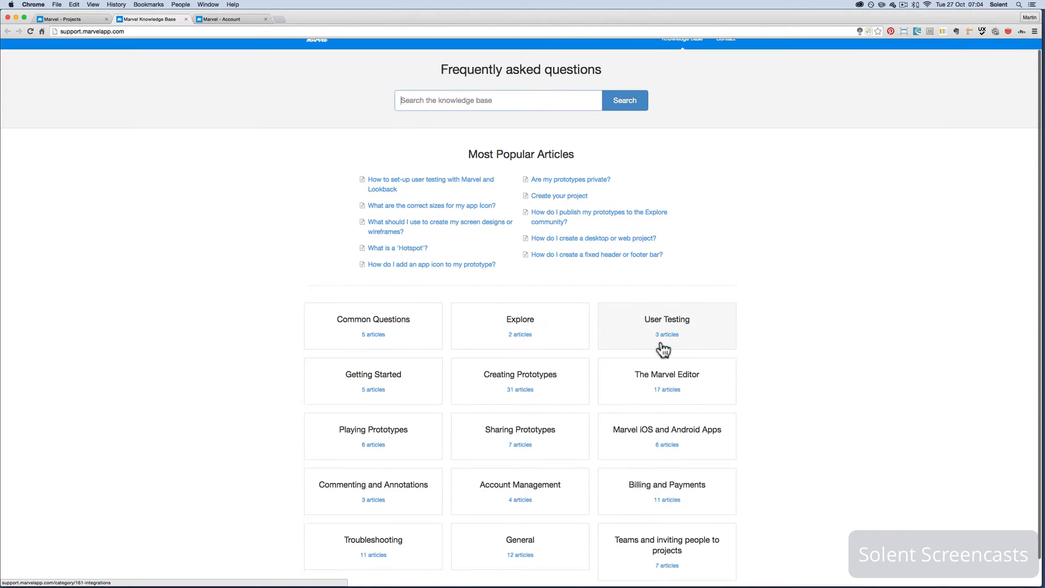
scroll(663, 350, down, 1)
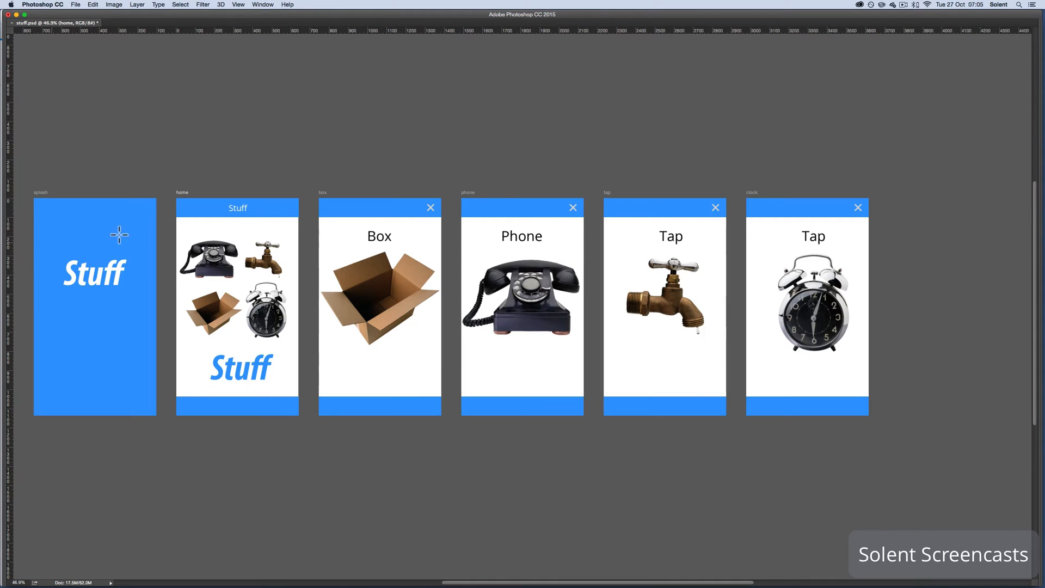
Examine the splash, home, box, phone, tap and clock artboards of stuff.psd in Photoshop
scroll(123, 238, left, 5)
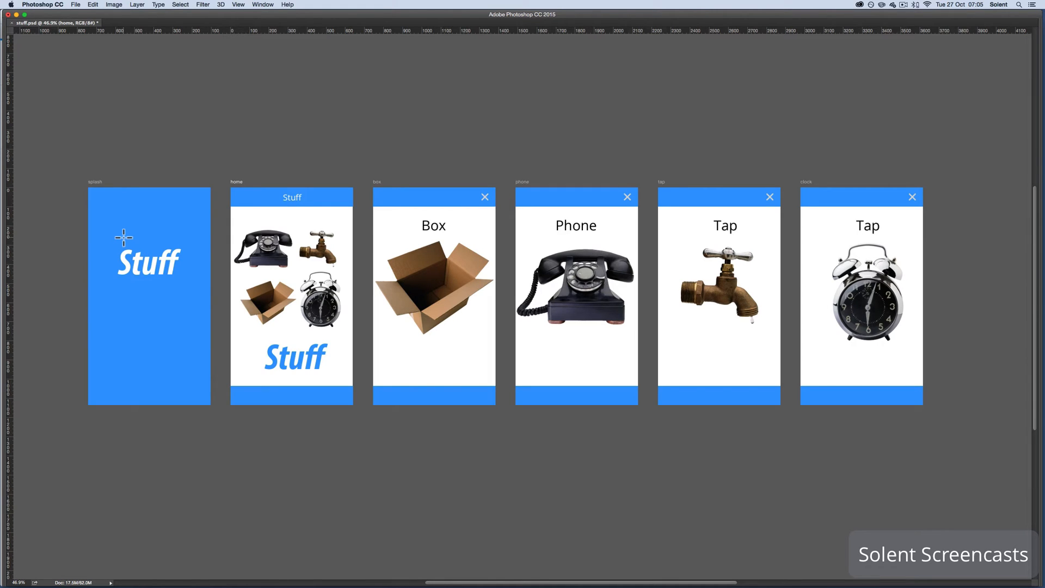
scroll(123, 237, down, 5)
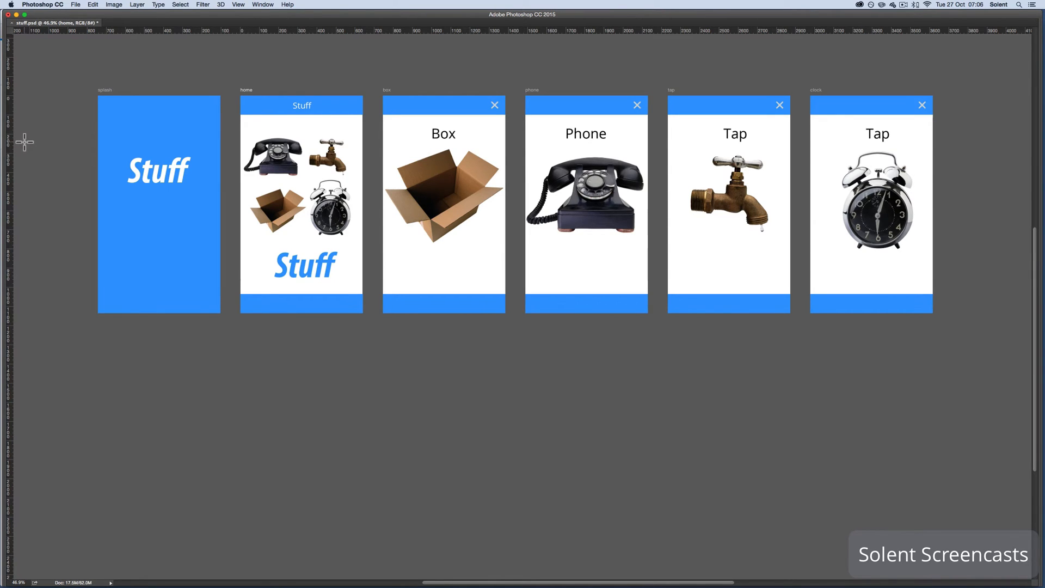
Switch to Marvel in Chrome and create a new project named stuff for the iPhone without password protection
key(super+Tab)
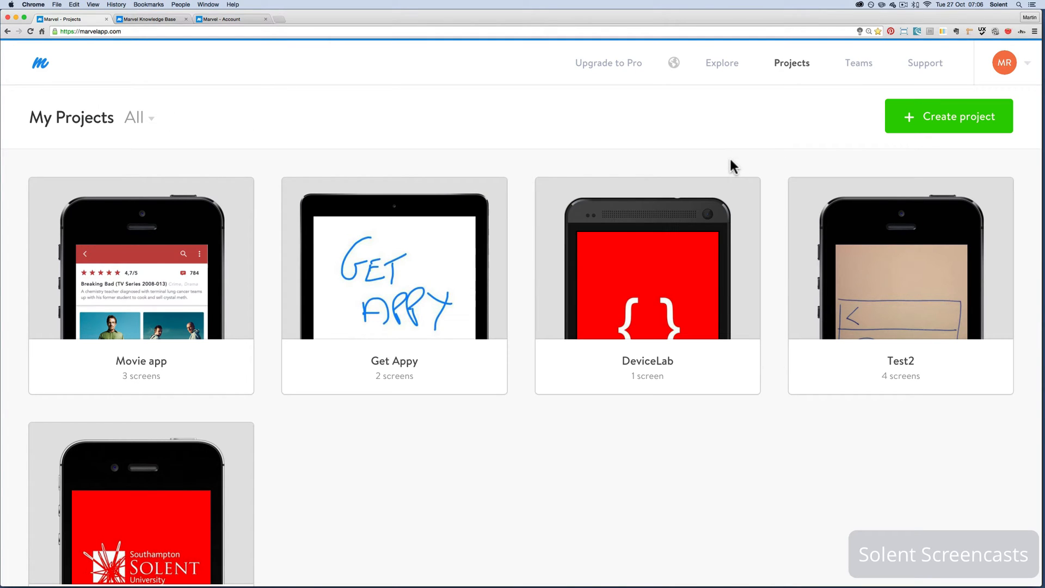
click(937, 125)
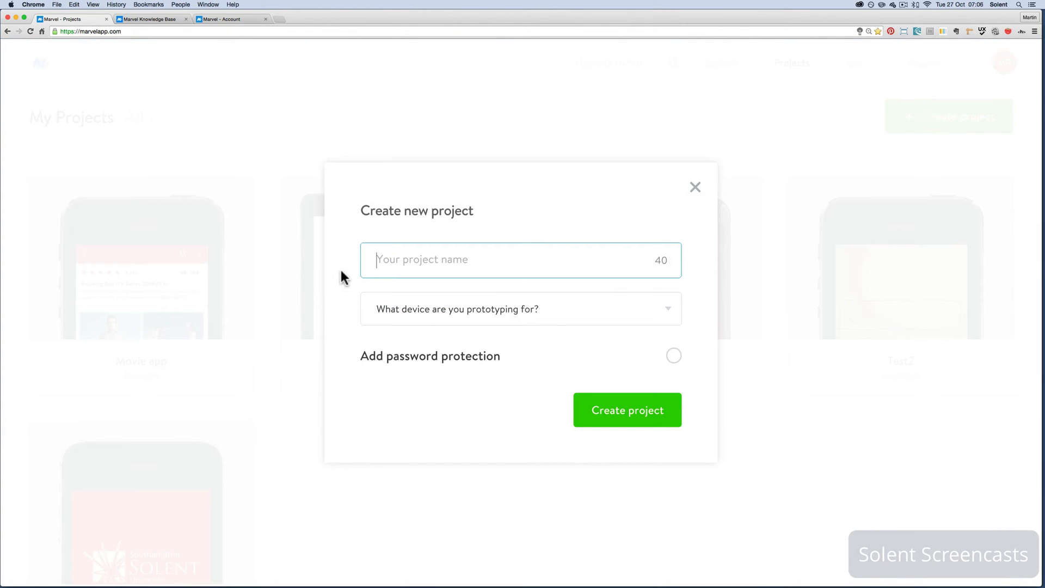
text(s)
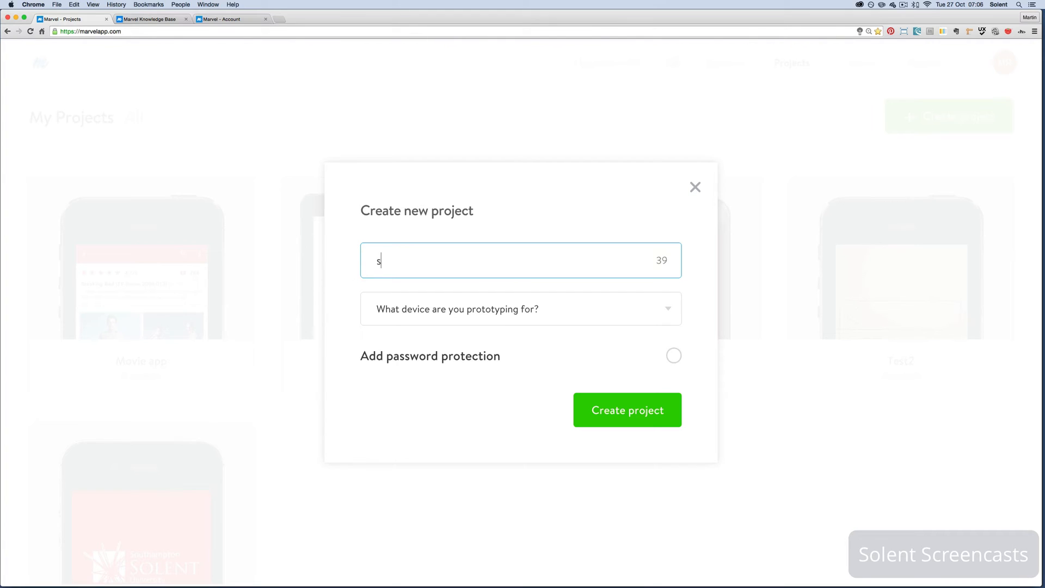
text(tuff)
click(582, 315)
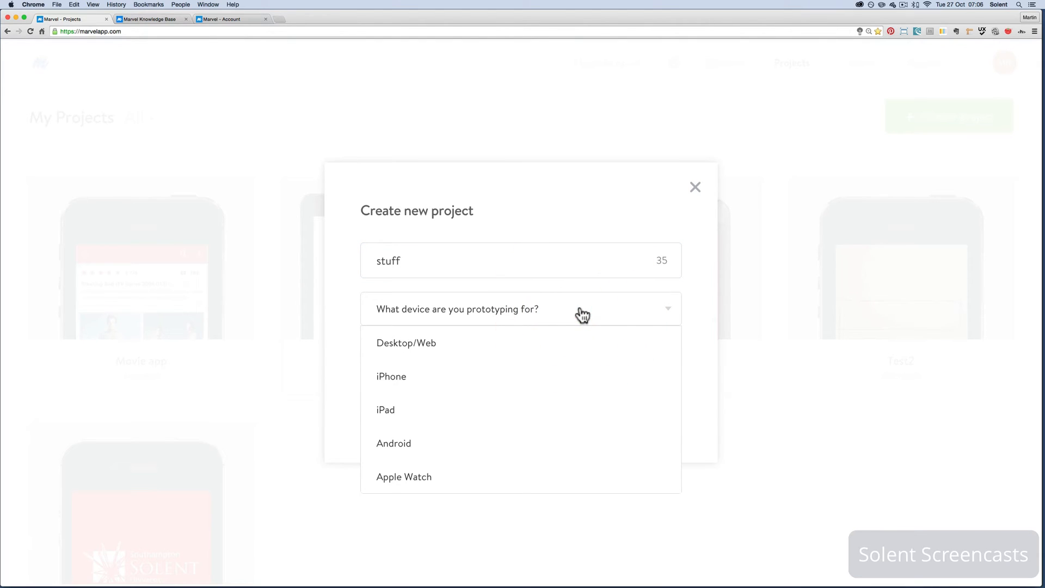
click(405, 391)
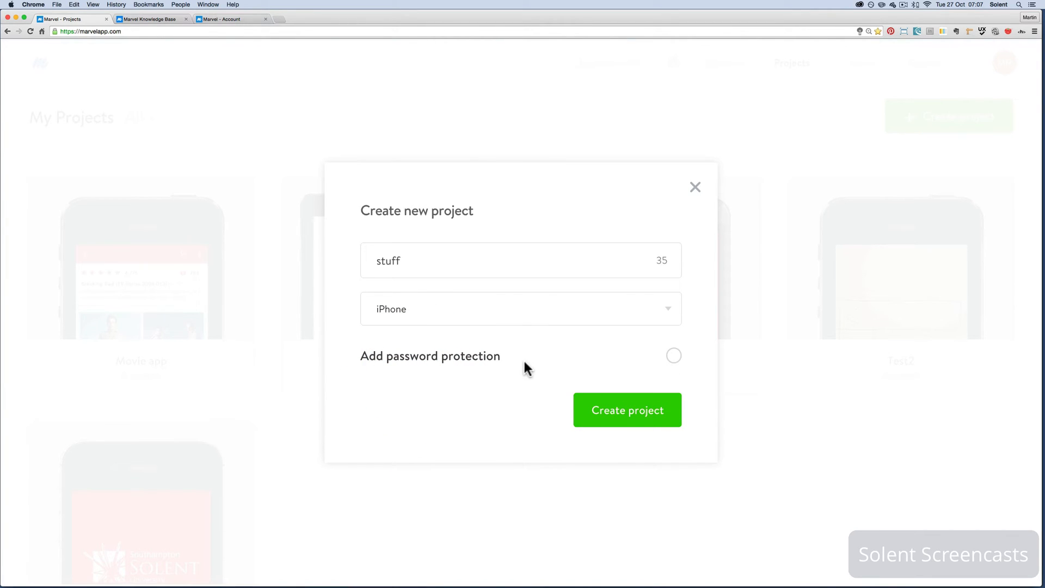
click(639, 408)
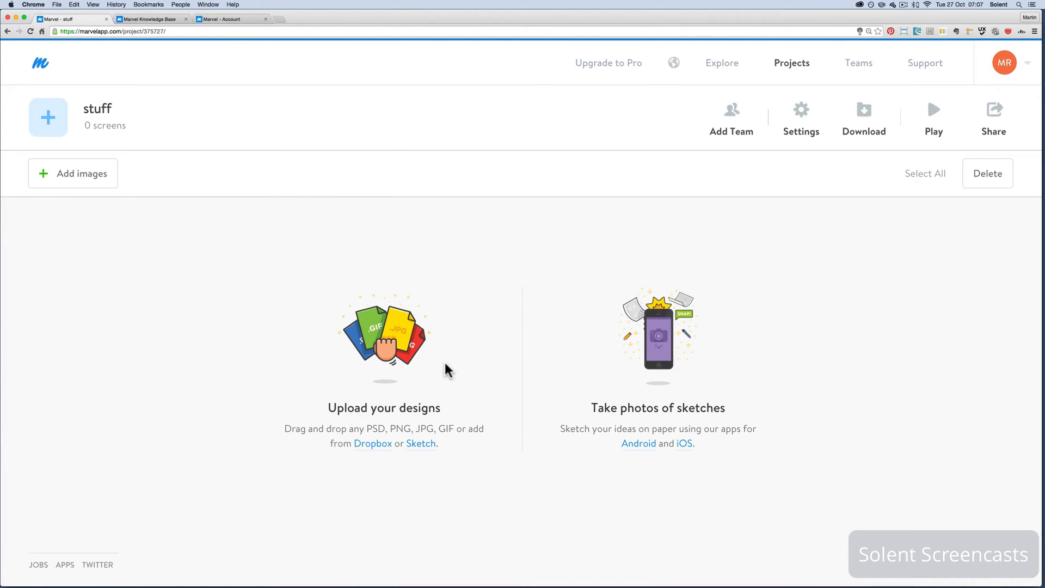
Look at the available sources for adding images to the stuff project
click(58, 182)
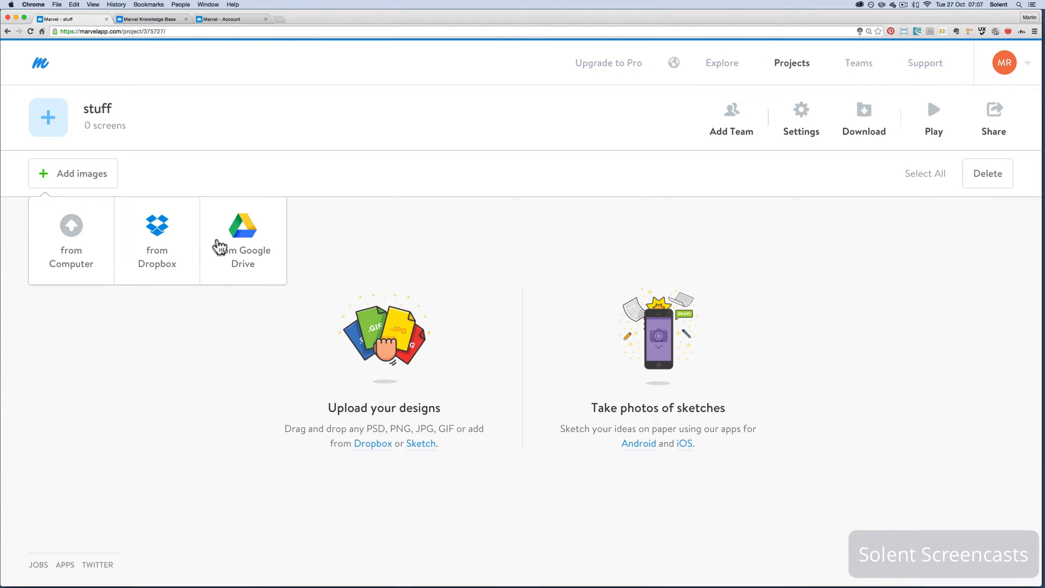
mouse_move(63, 187)
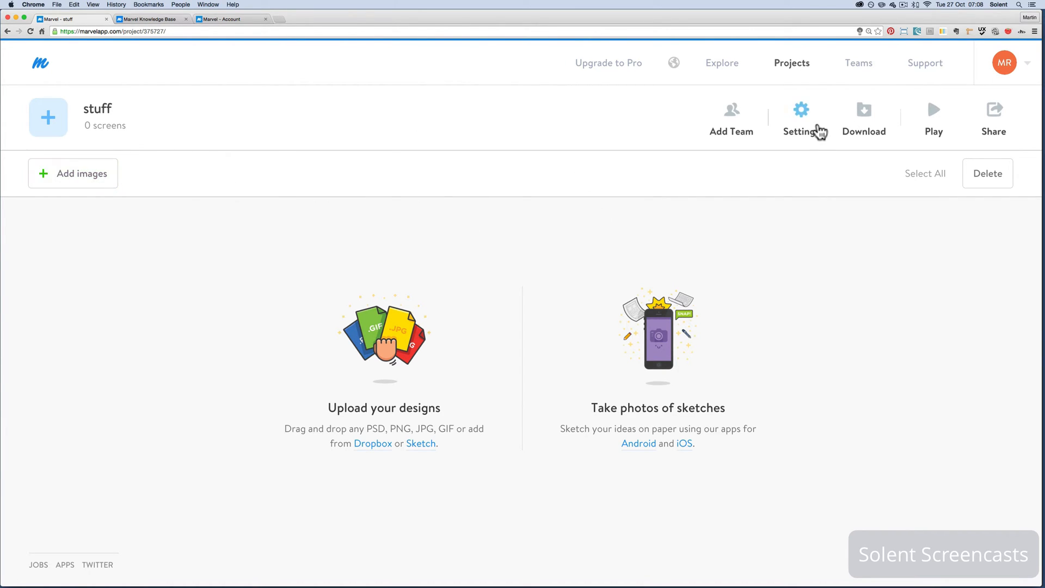
Set the stuff project's prototype frame to iPhone 5S, and try landscape mode before turning it off again
click(798, 126)
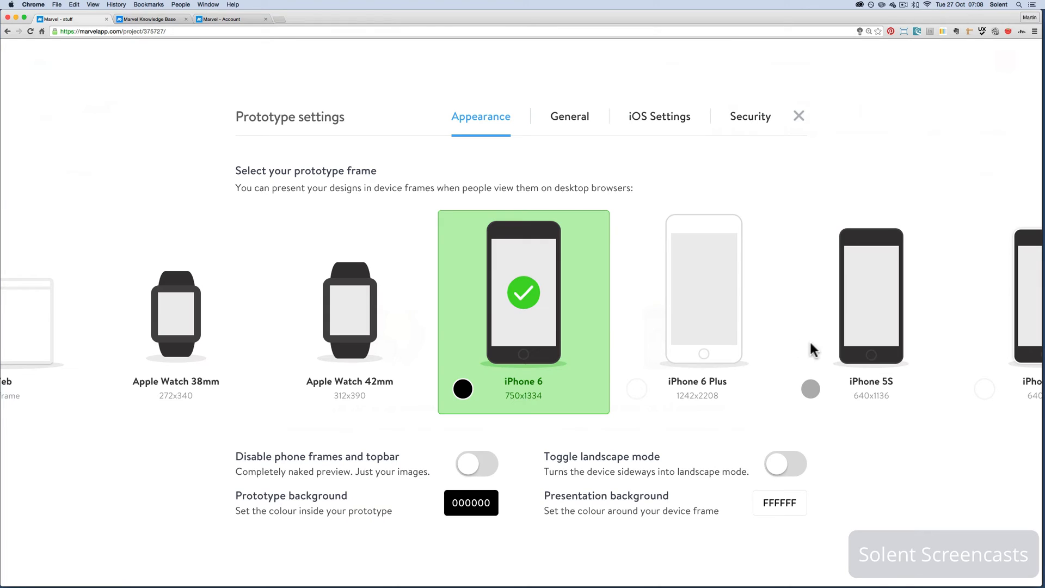
click(867, 347)
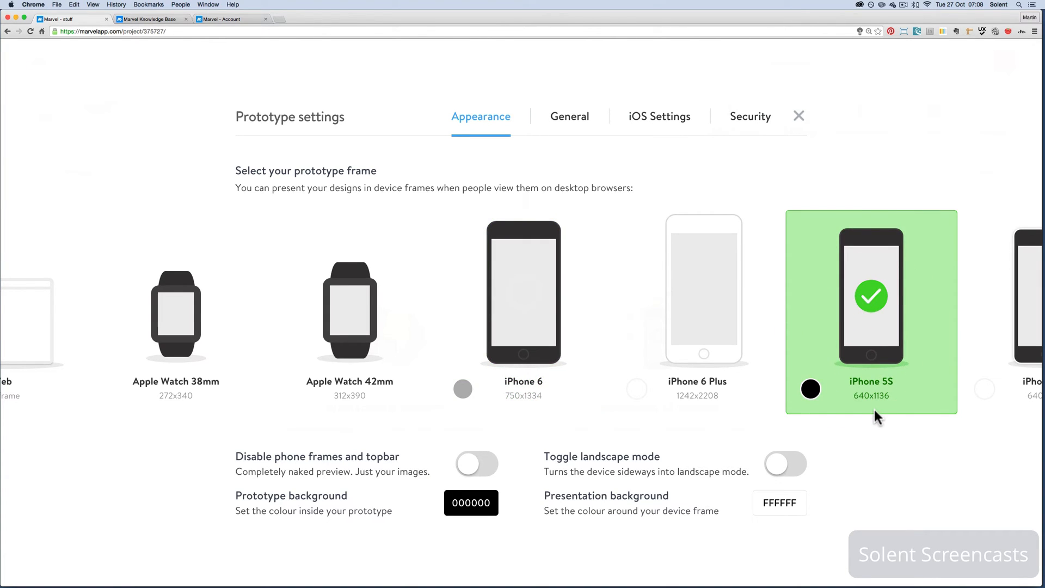
scroll(874, 409, right, 3)
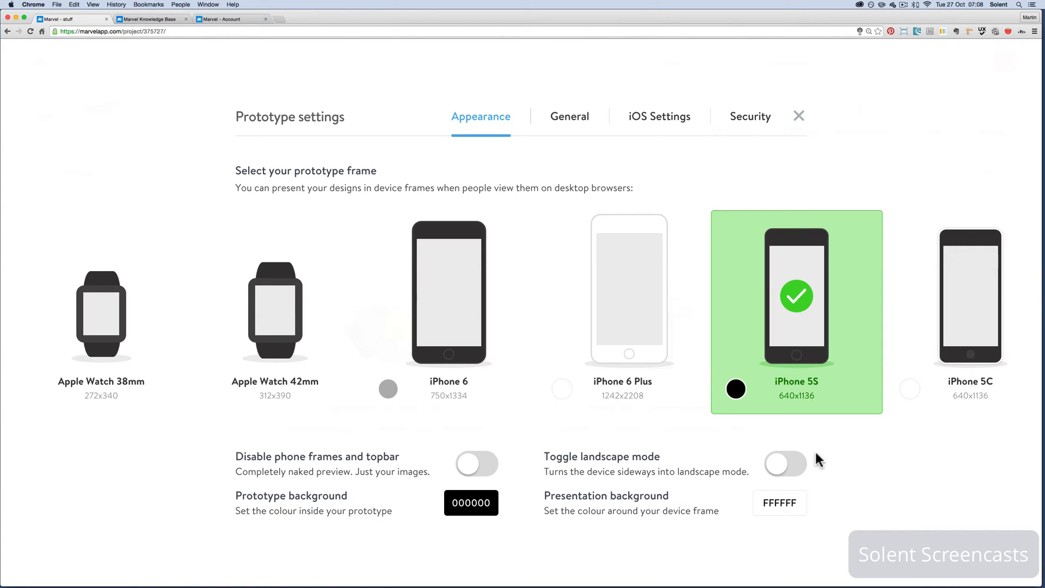
click(776, 467)
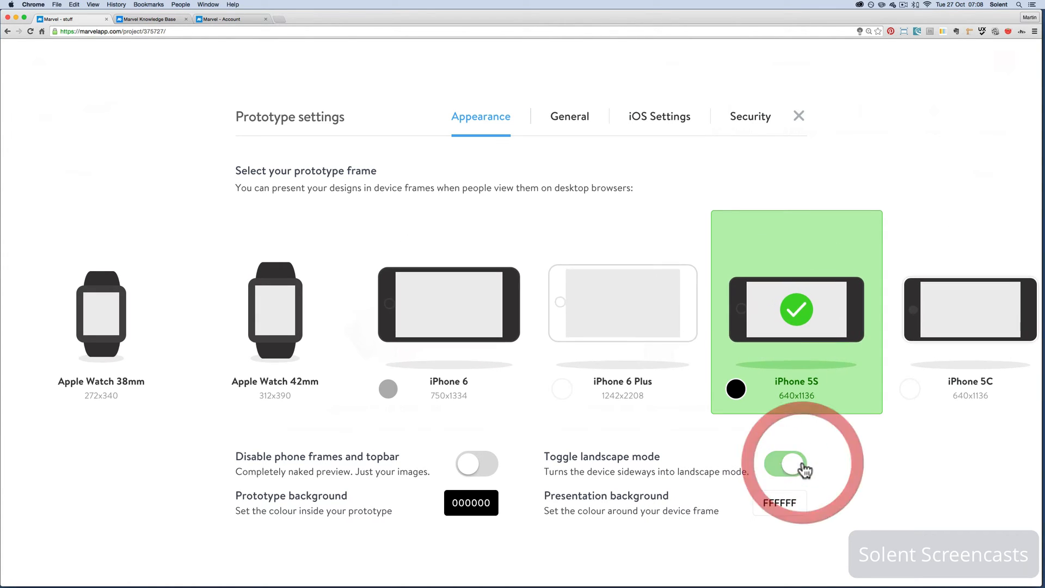
click(775, 467)
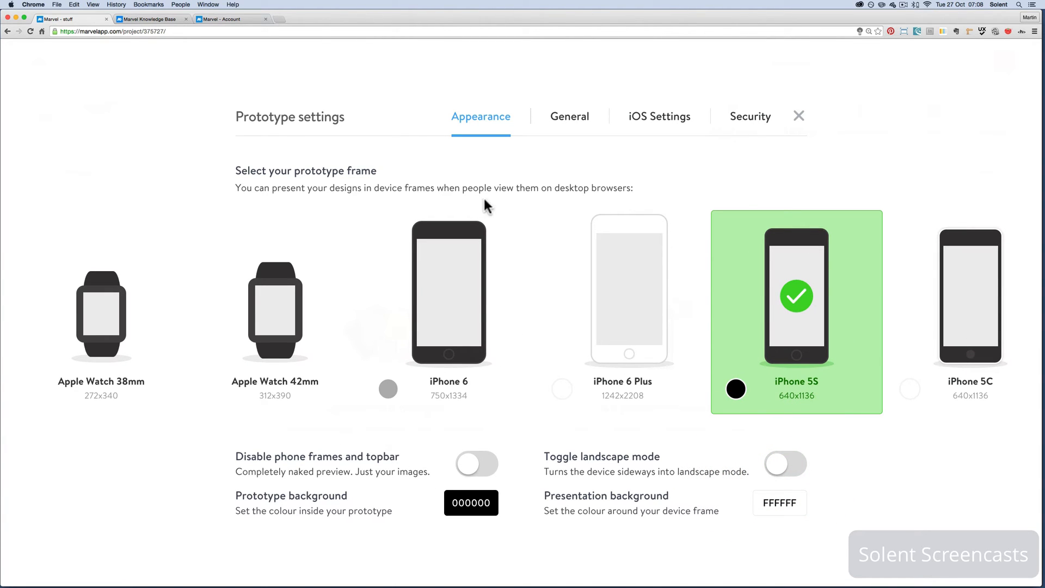
Review the General and iOS prototype settings, trying both clear status bar backgrounds before restoring White text on black background
click(566, 124)
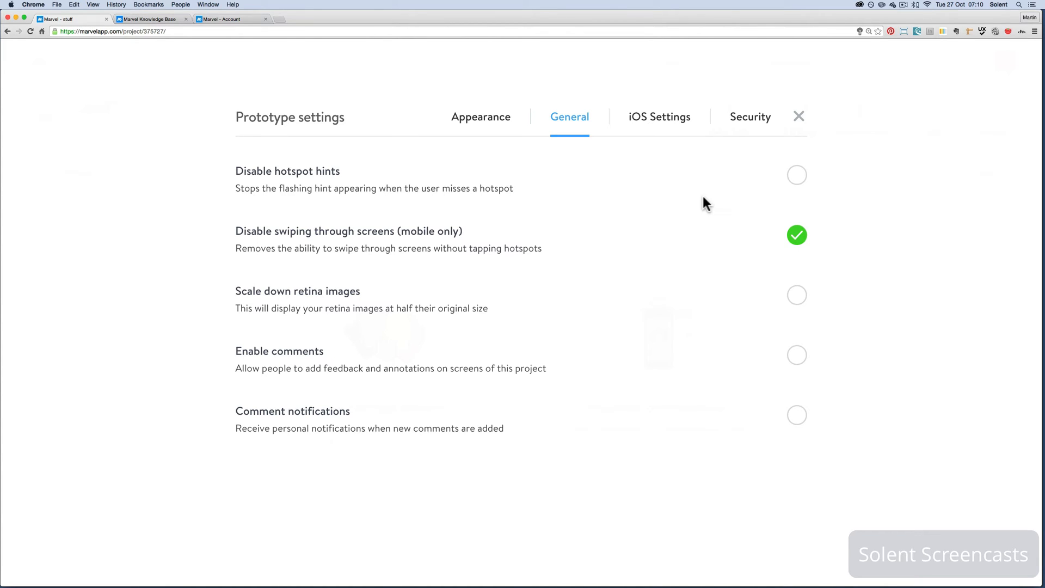
click(648, 125)
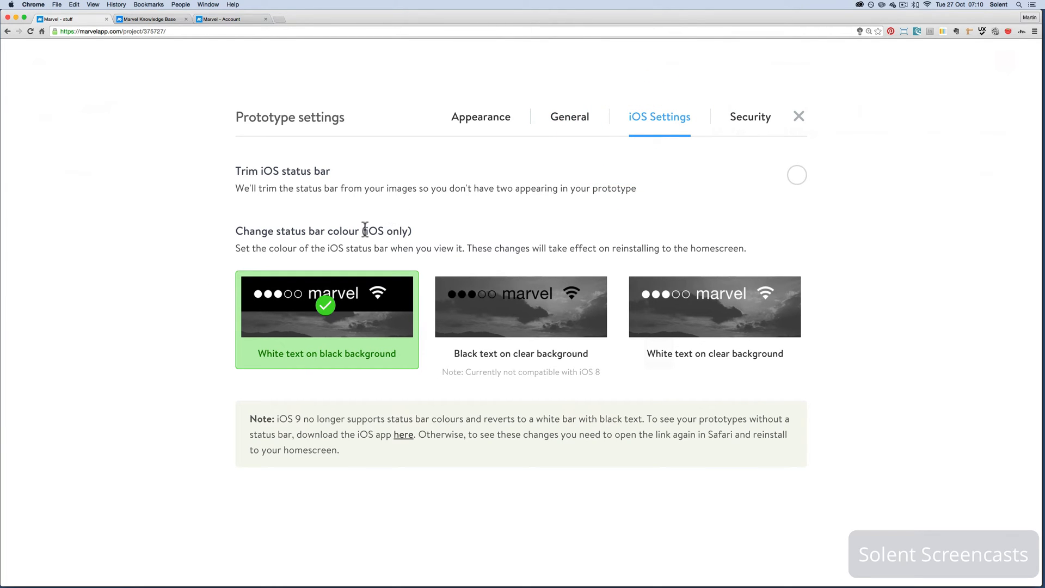
click(512, 302)
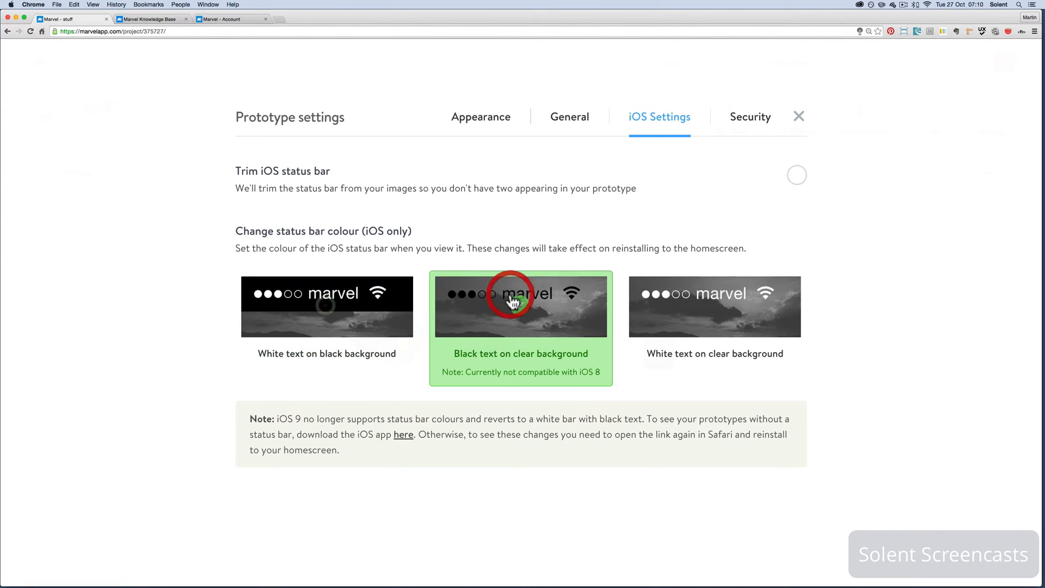
click(693, 315)
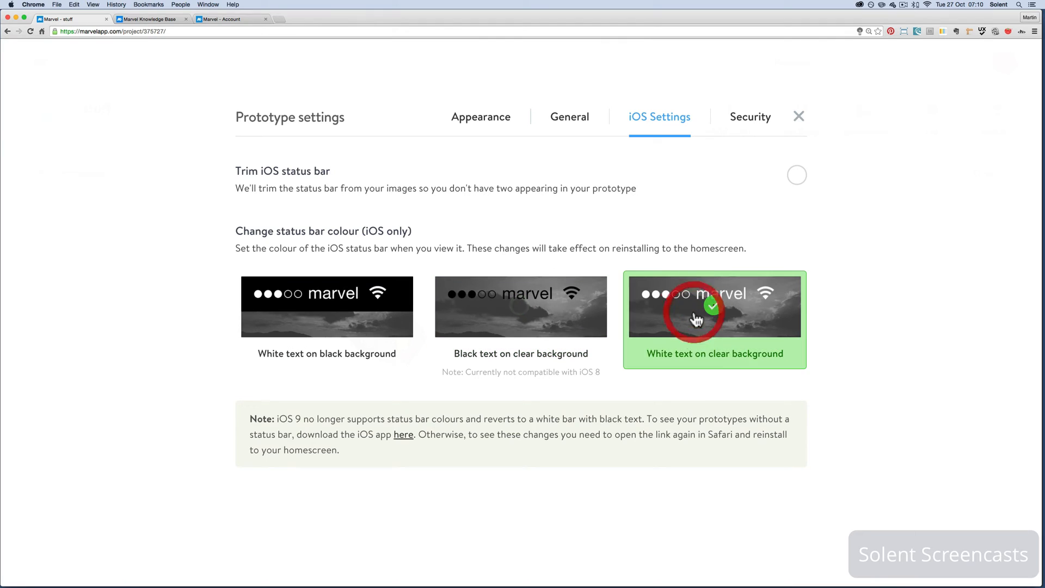
click(322, 321)
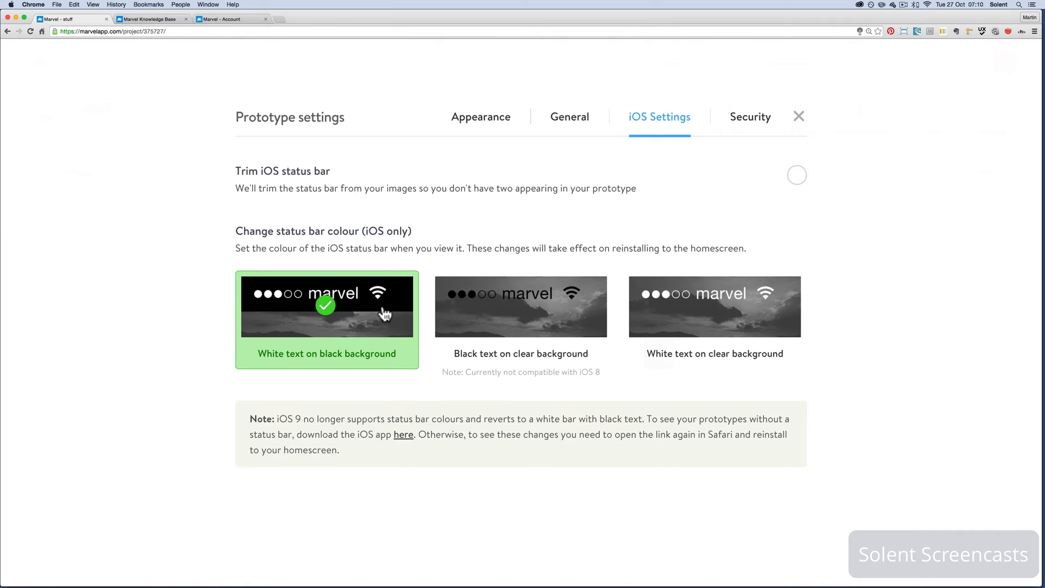
View the password protection option in the prototype's security settings and close the settings
click(746, 123)
click(756, 122)
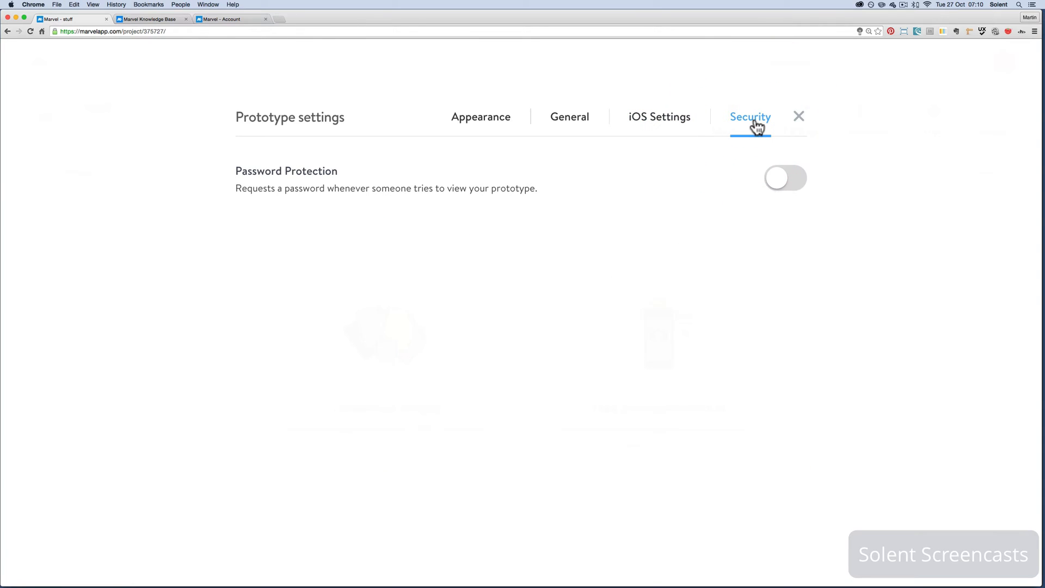
click(799, 119)
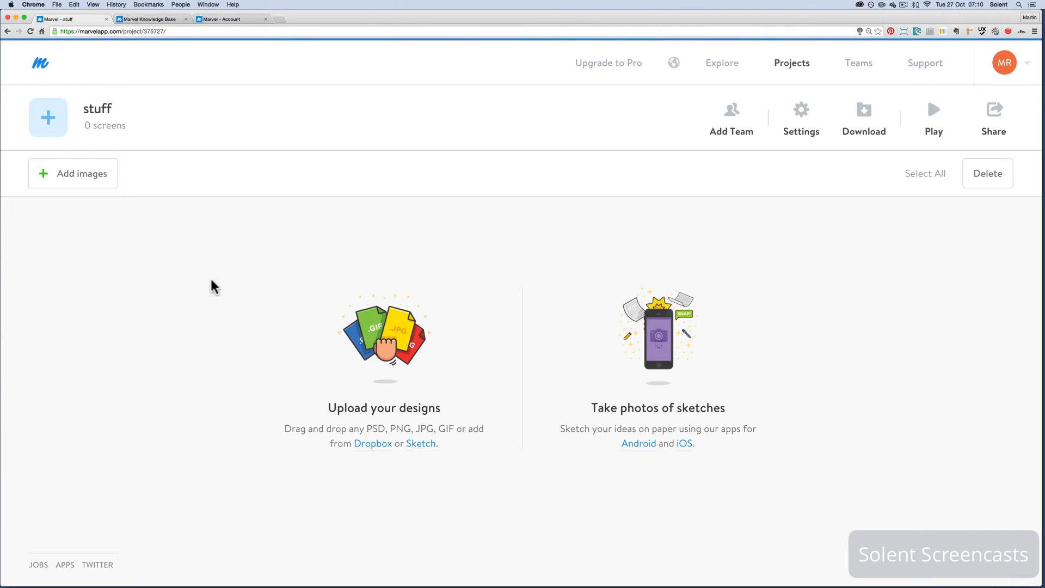
Upload box.png, clock.png, home.png, phone.png, splash.png and tap.png from the computer's StuffApp folder to the stuff project
click(91, 186)
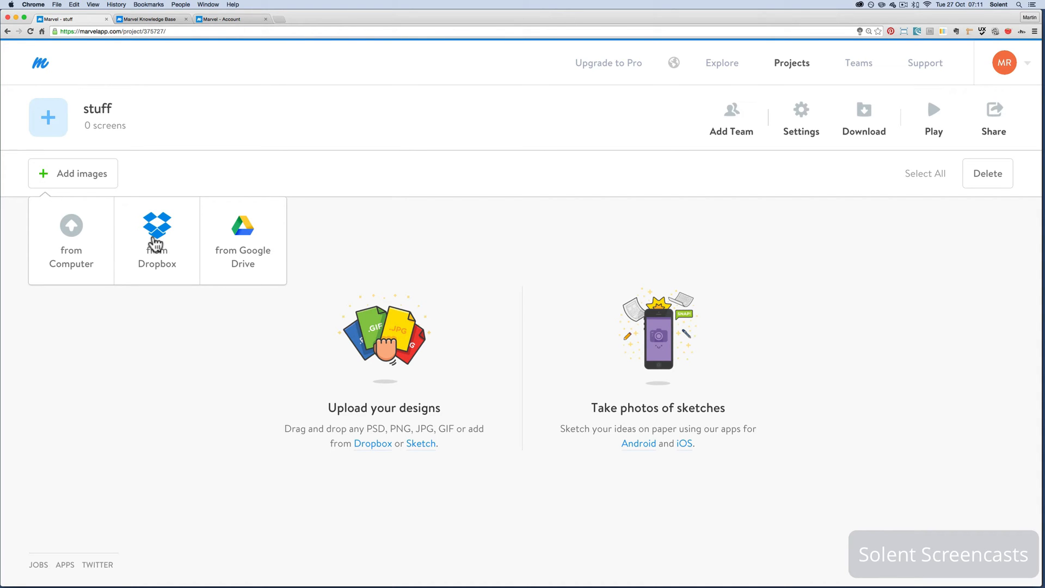
click(206, 368)
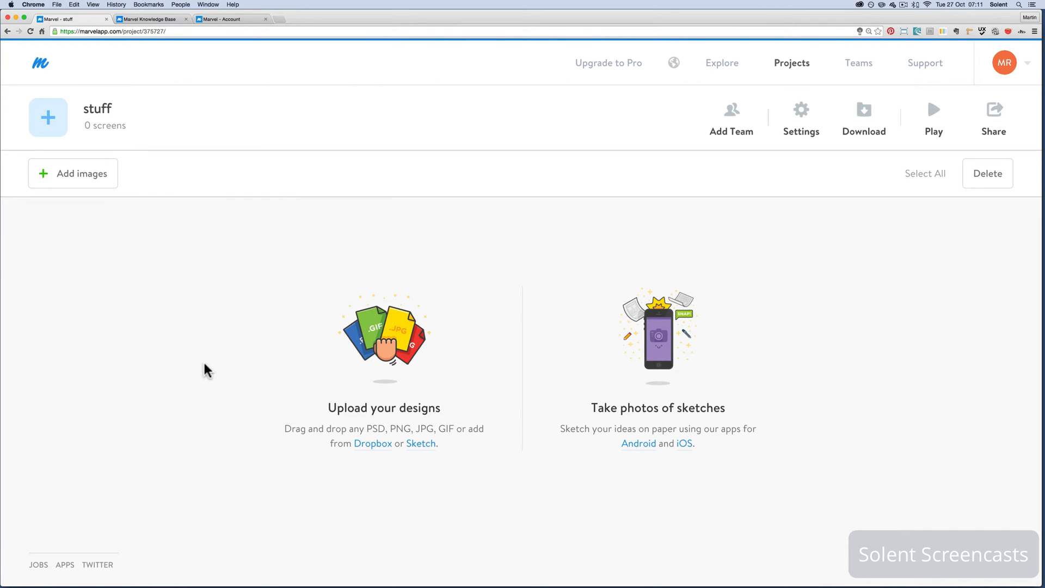
click(67, 177)
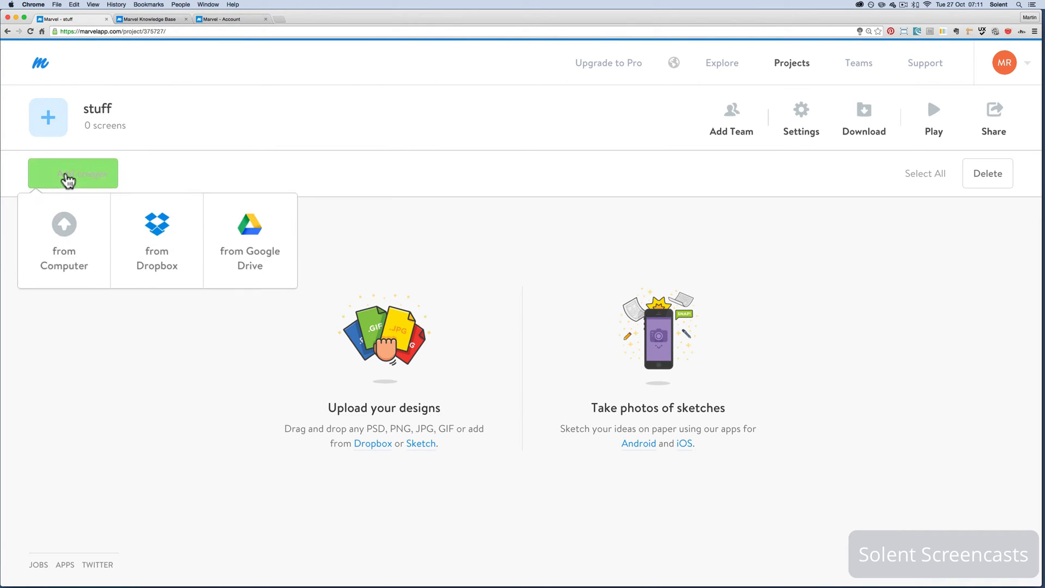
click(68, 239)
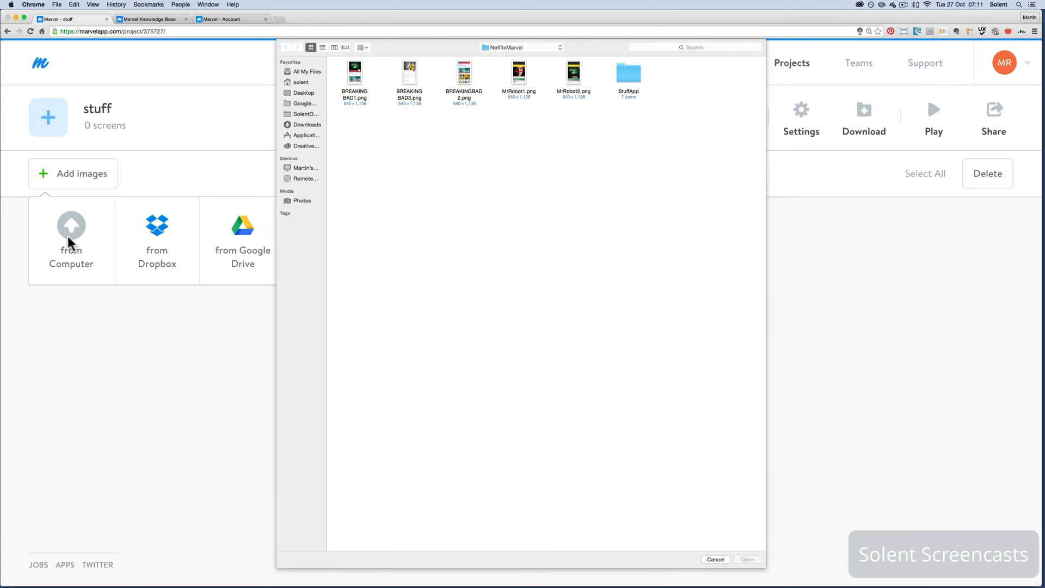
double_click(633, 74)
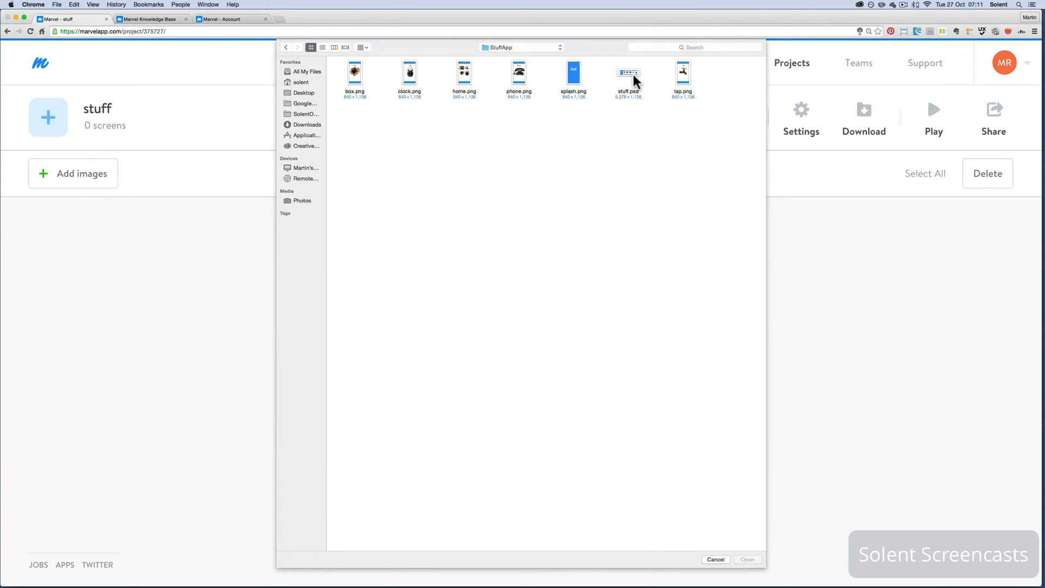
click(351, 76)
shift+click(411, 75)
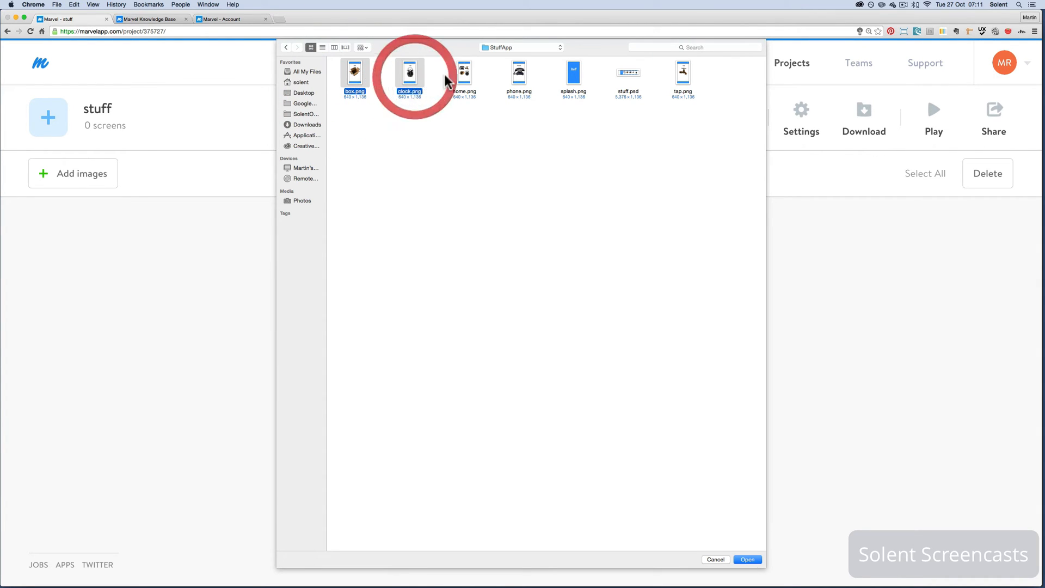
shift+click(468, 79)
shift+click(511, 74)
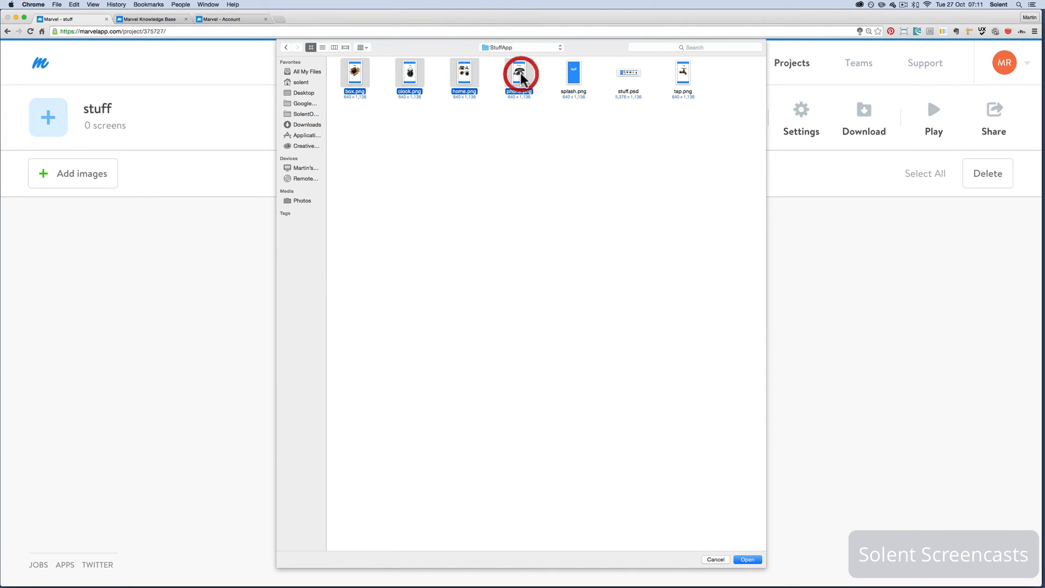
shift+click(573, 74)
shift+click(685, 80)
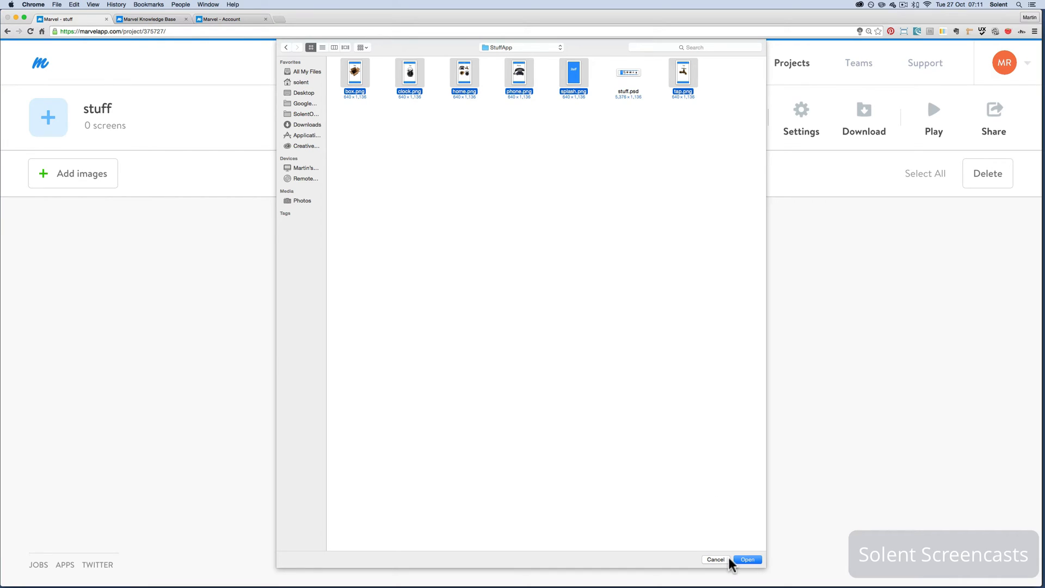
click(746, 558)
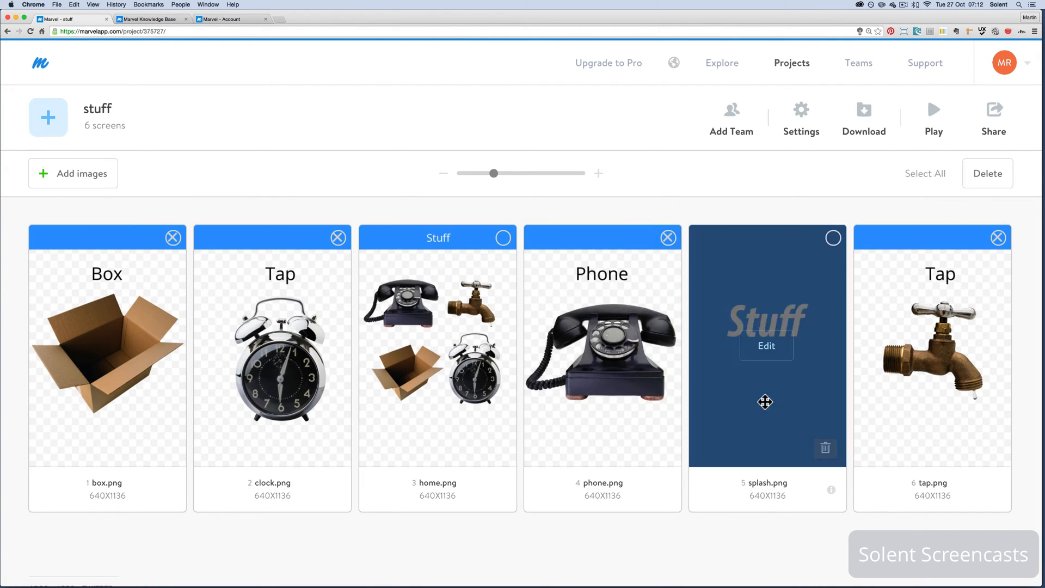
Reorder the project's screens so that splash.png comes first and home.png second
drag(606, 386, 2, 379)
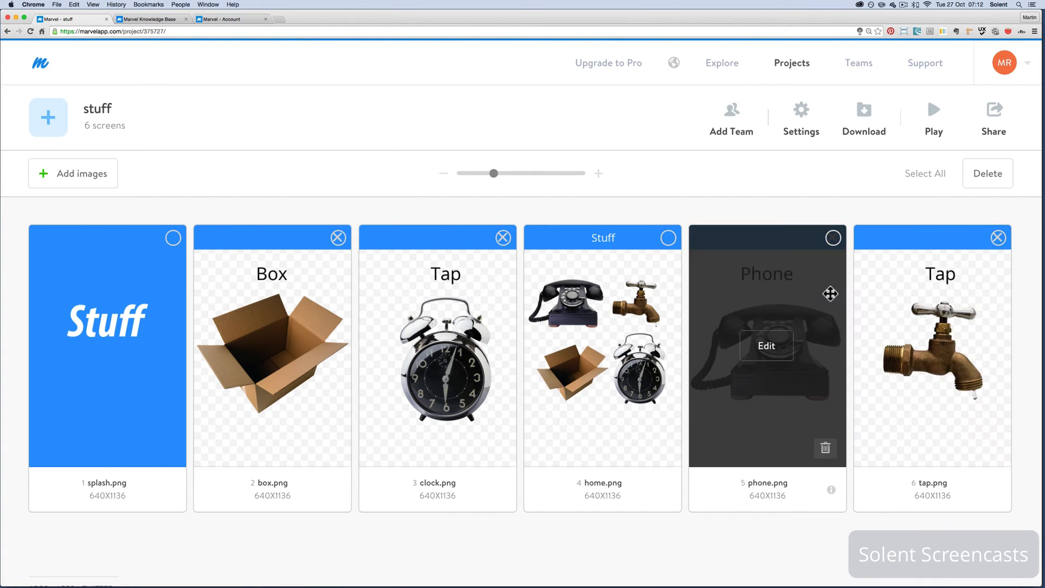
drag(634, 291, 191, 306)
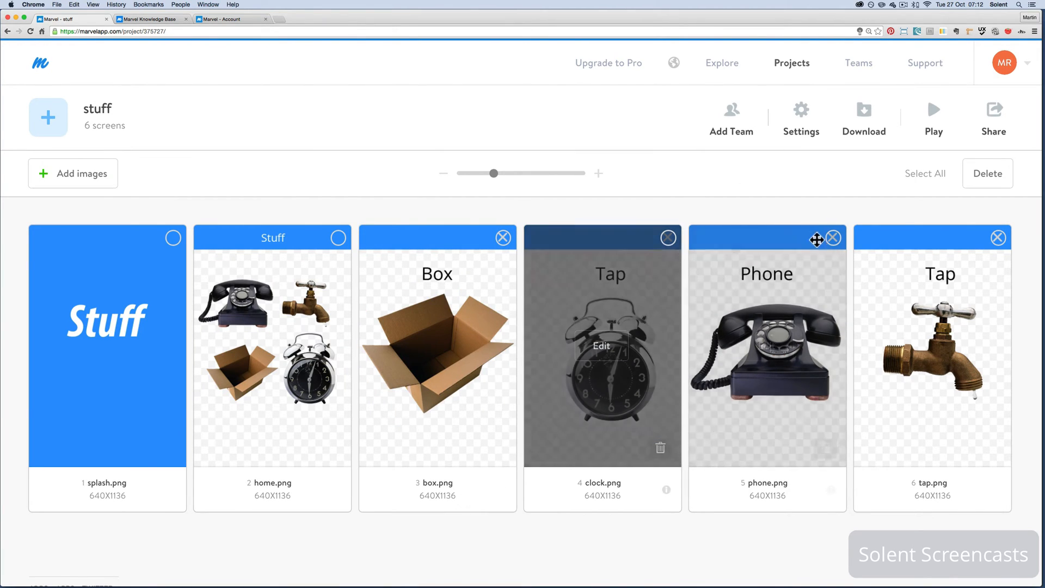
click(832, 237)
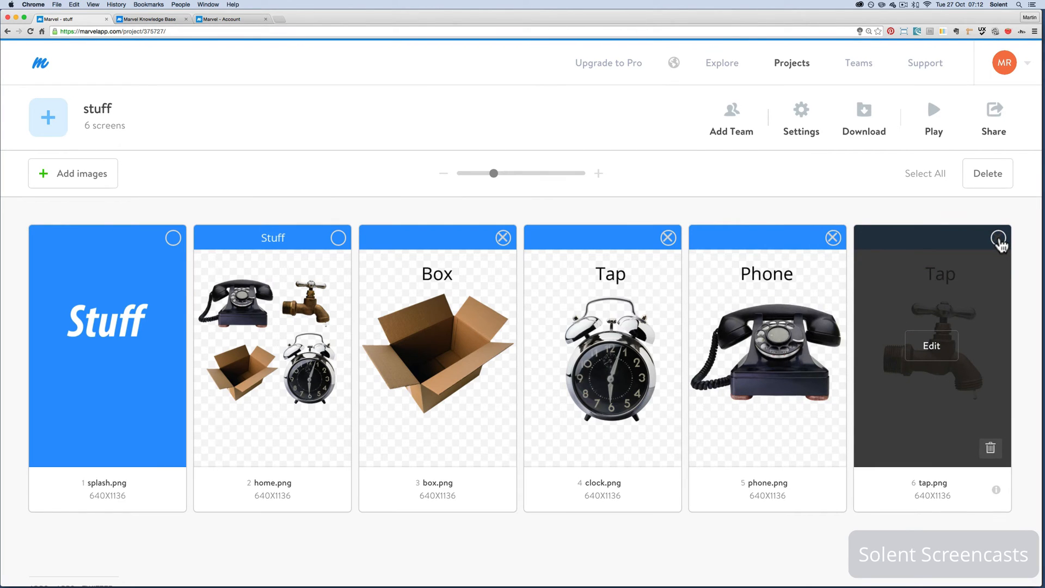
click(998, 238)
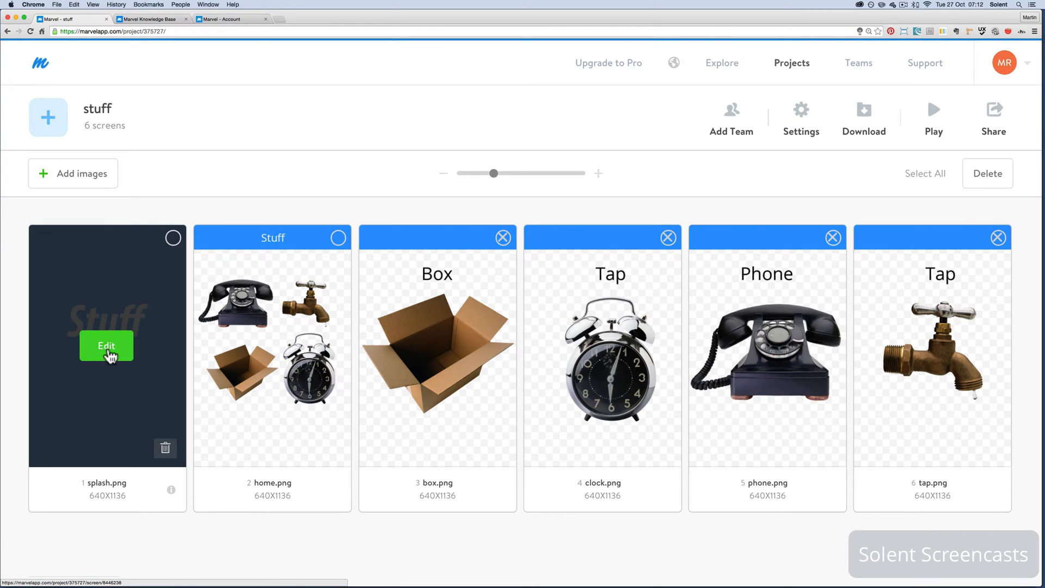
Set a timer on splash.png that moves to home.png after 0.5 seconds, and preview the prototype
click(108, 353)
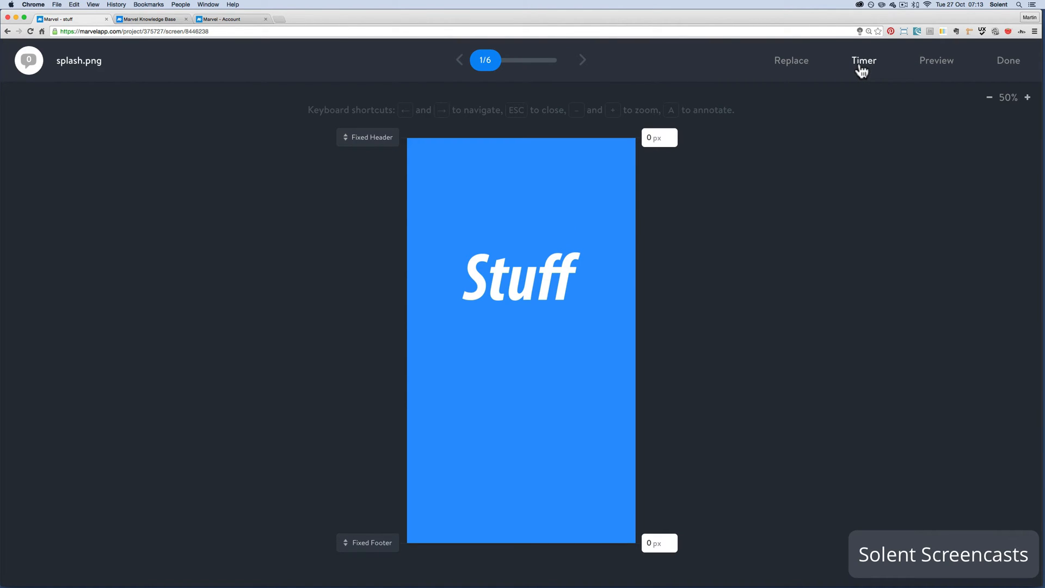
click(861, 69)
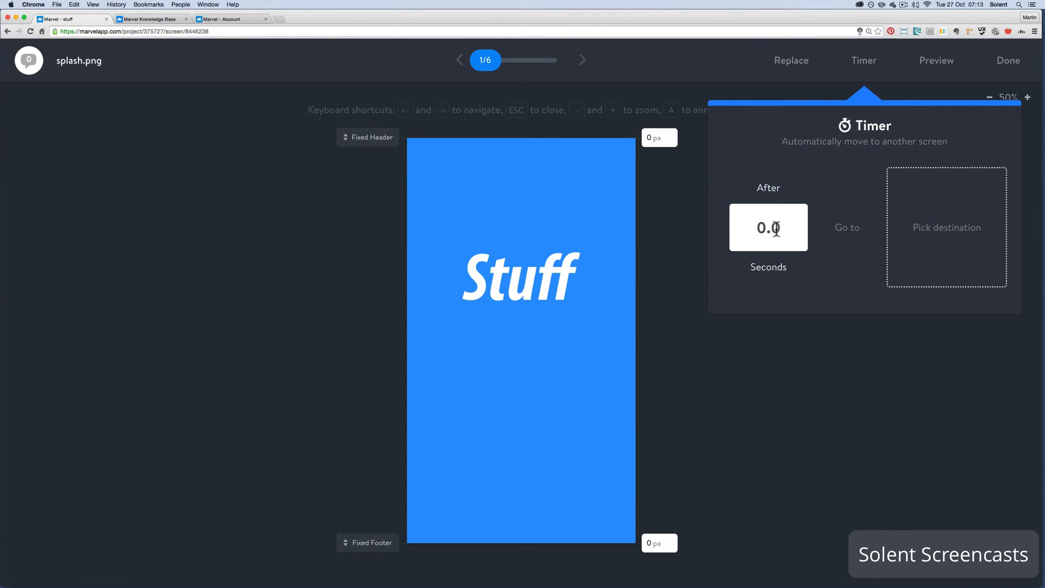
key(BackSpace)
text(5)
click(936, 232)
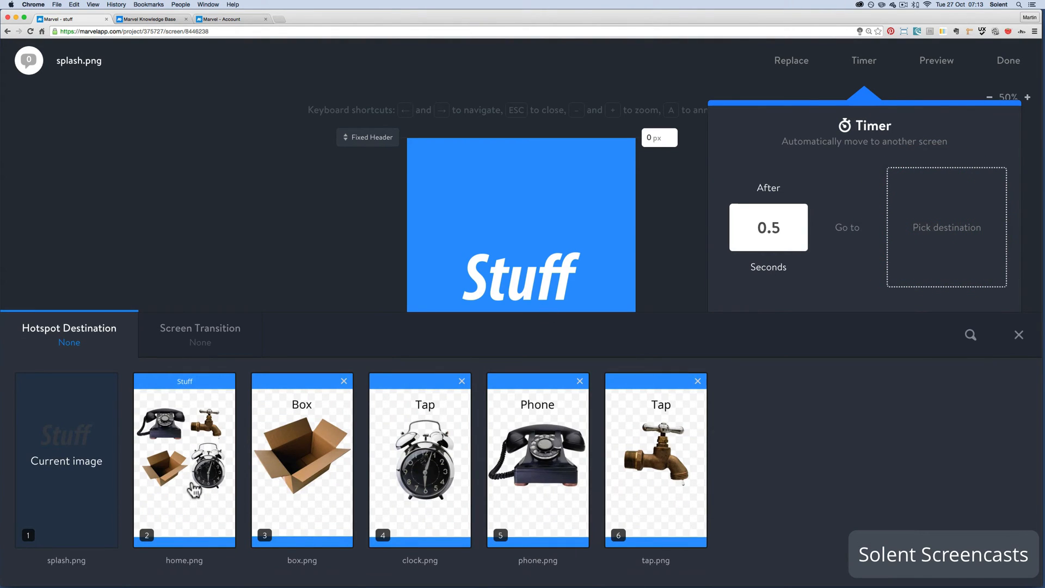
click(193, 486)
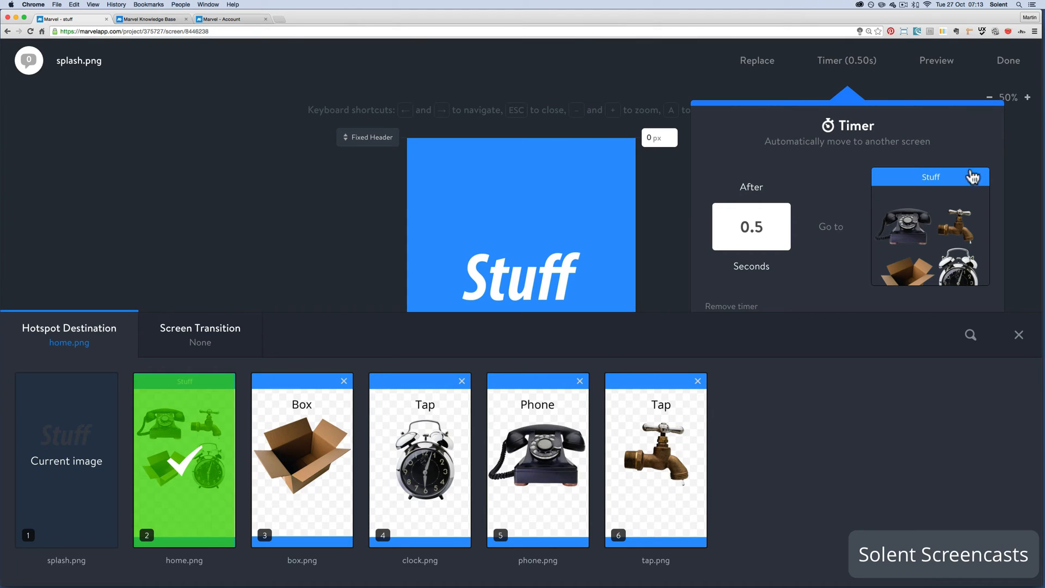
click(1021, 130)
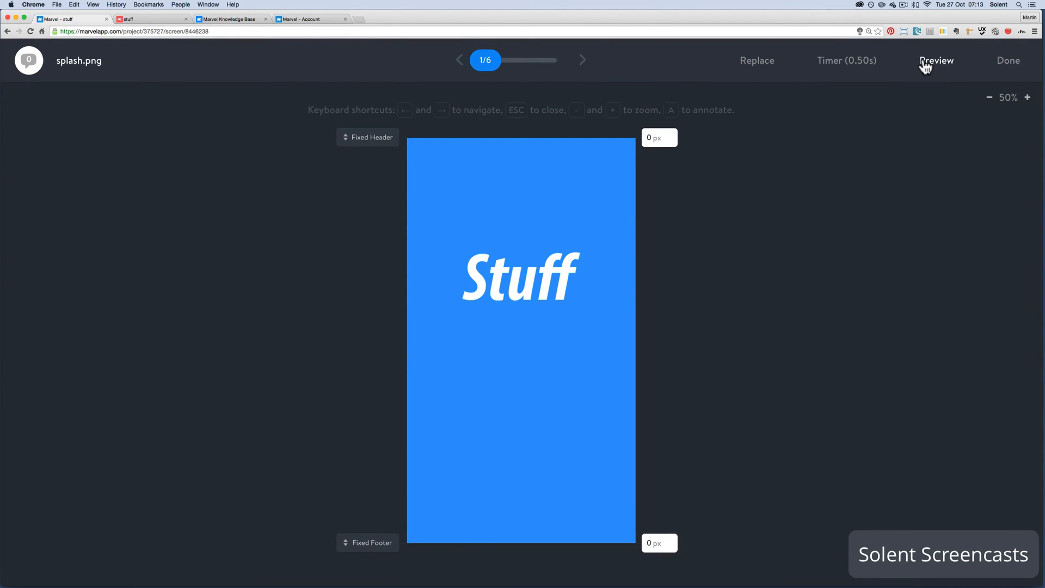
click(923, 59)
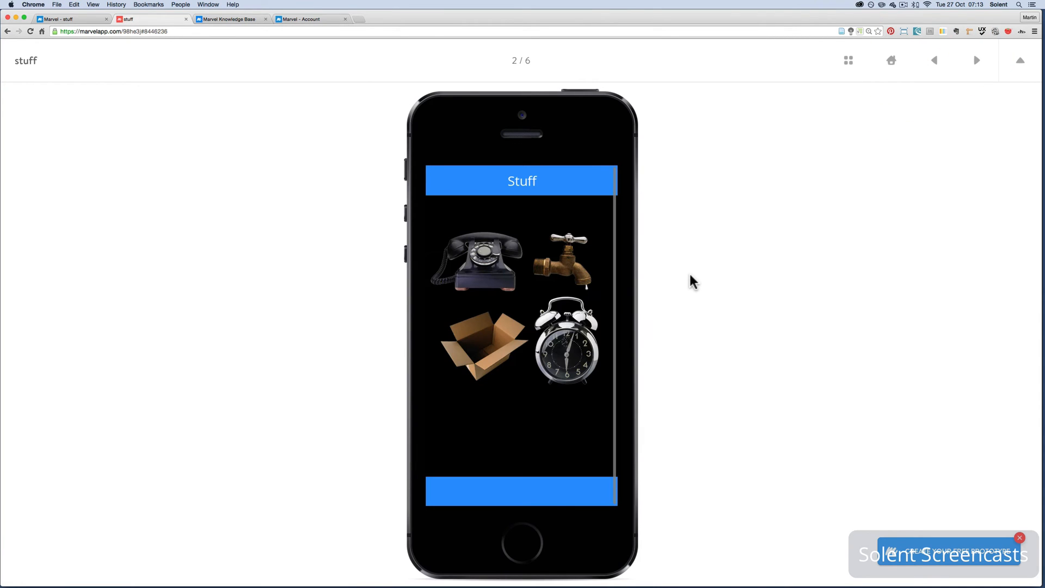
click(87, 20)
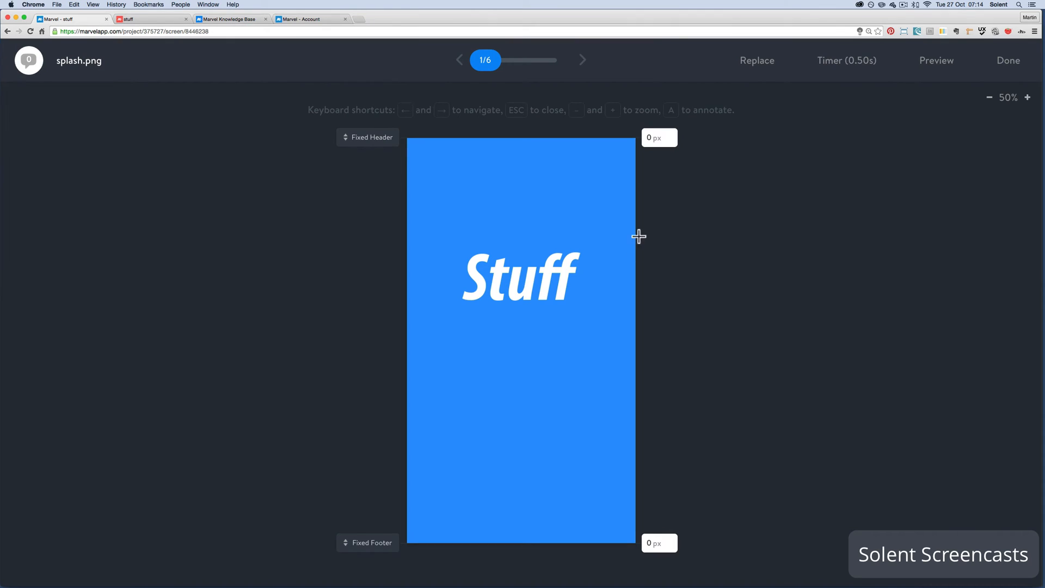
Change the splash.png timer to 1 second and preview the prototype again
click(850, 62)
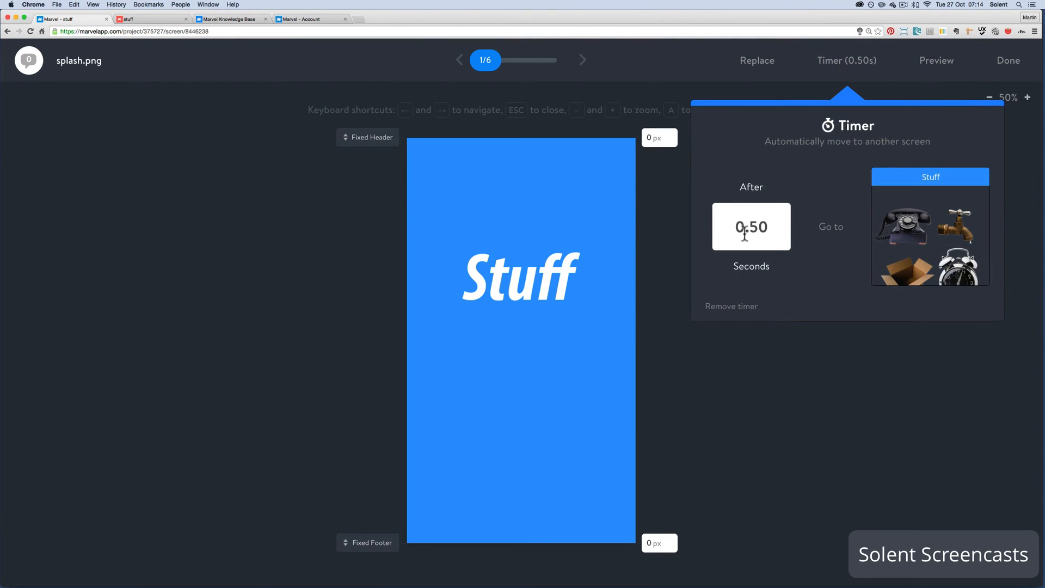
click(754, 228)
key(BackSpace)
double_click(745, 226)
text(1)
click(1034, 162)
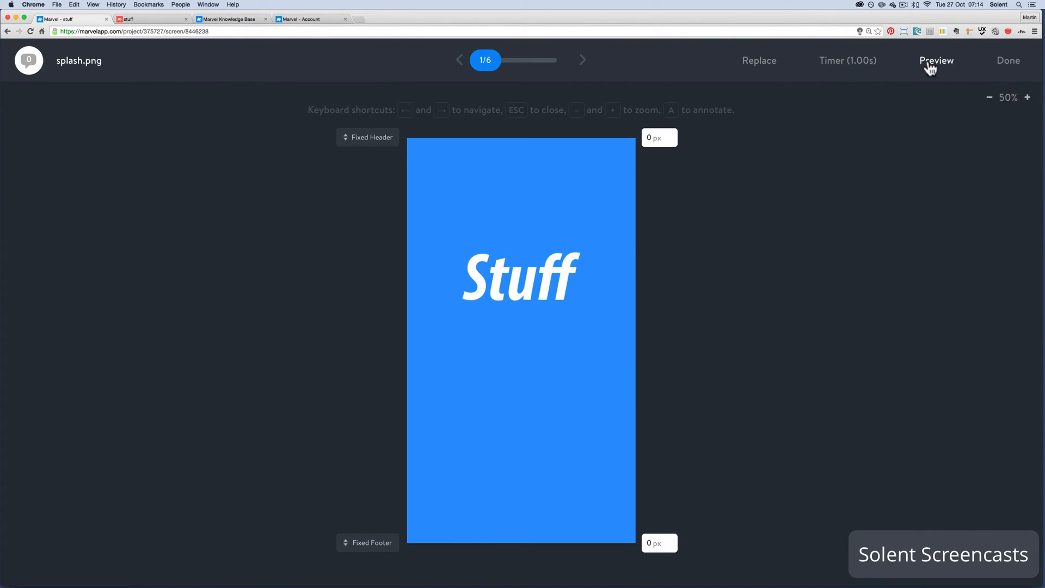
click(928, 62)
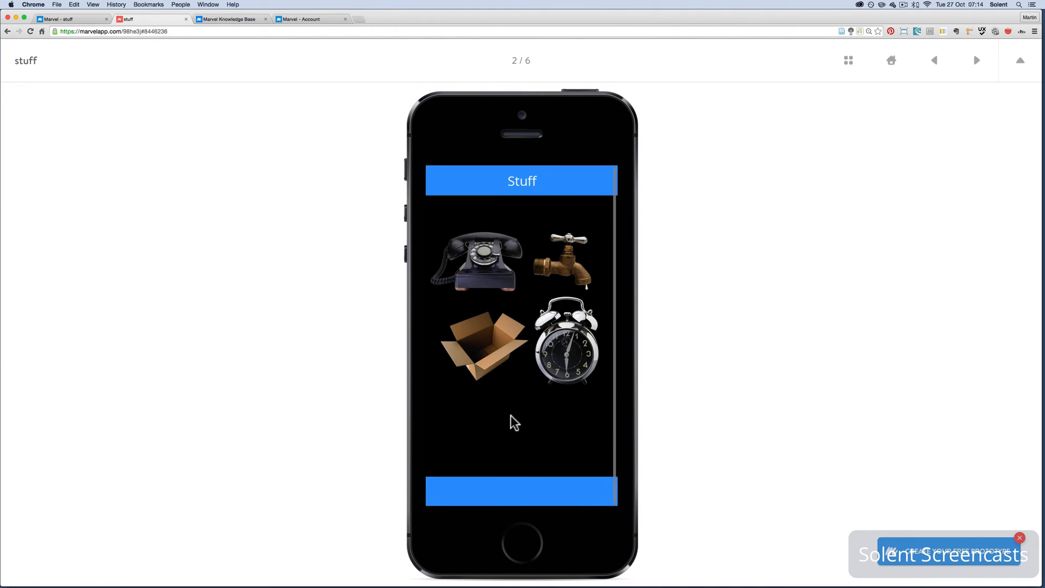
click(77, 20)
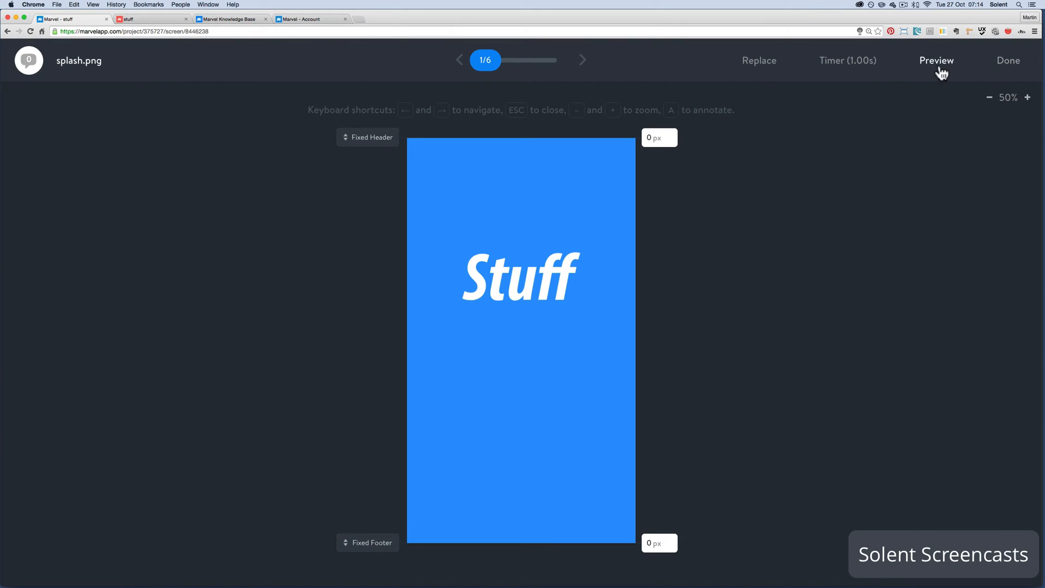
Set the prototype background colour to white in the project's appearance settings and close them
click(1007, 63)
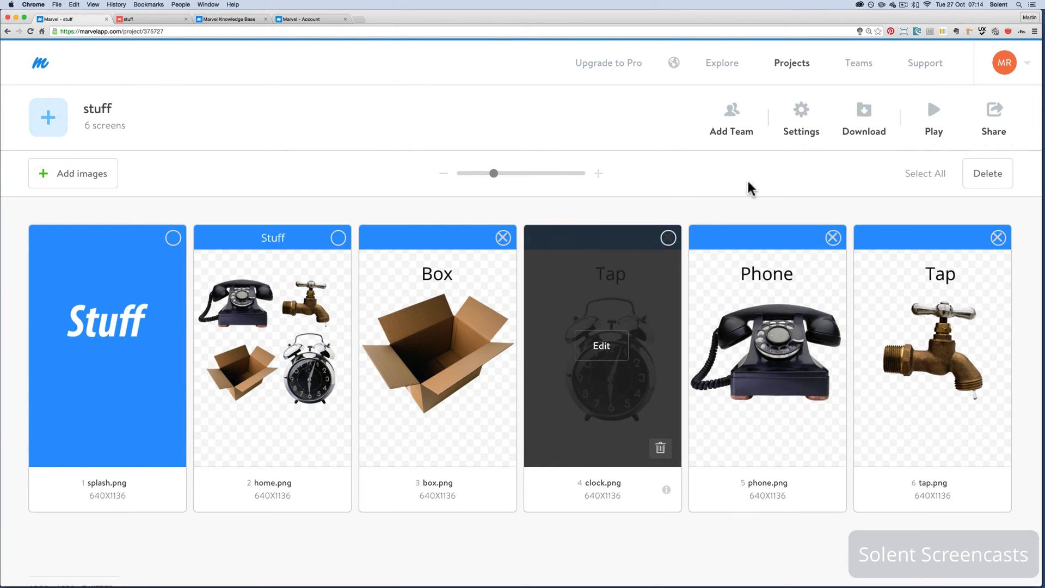
click(802, 134)
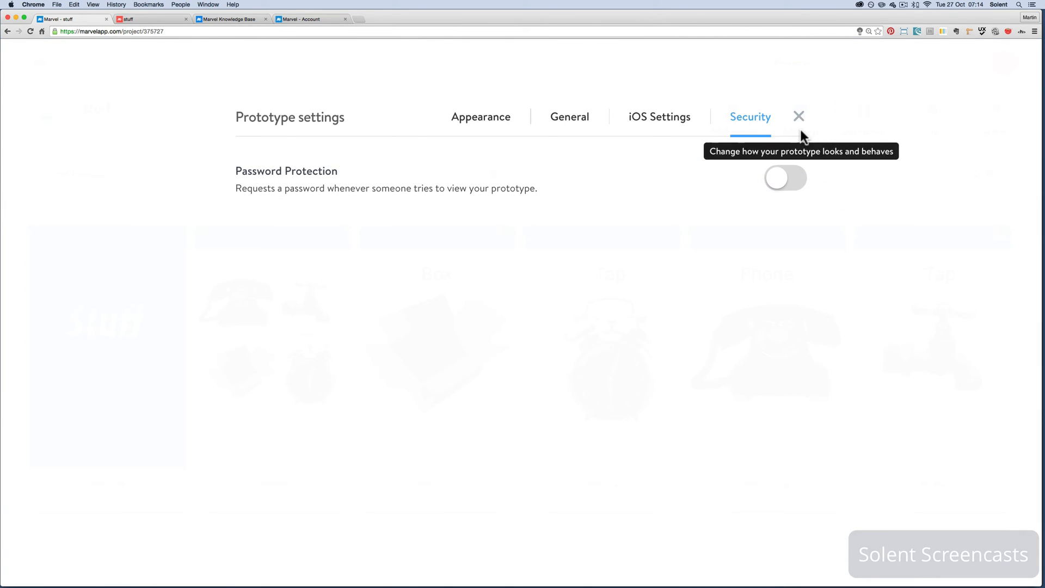
click(481, 120)
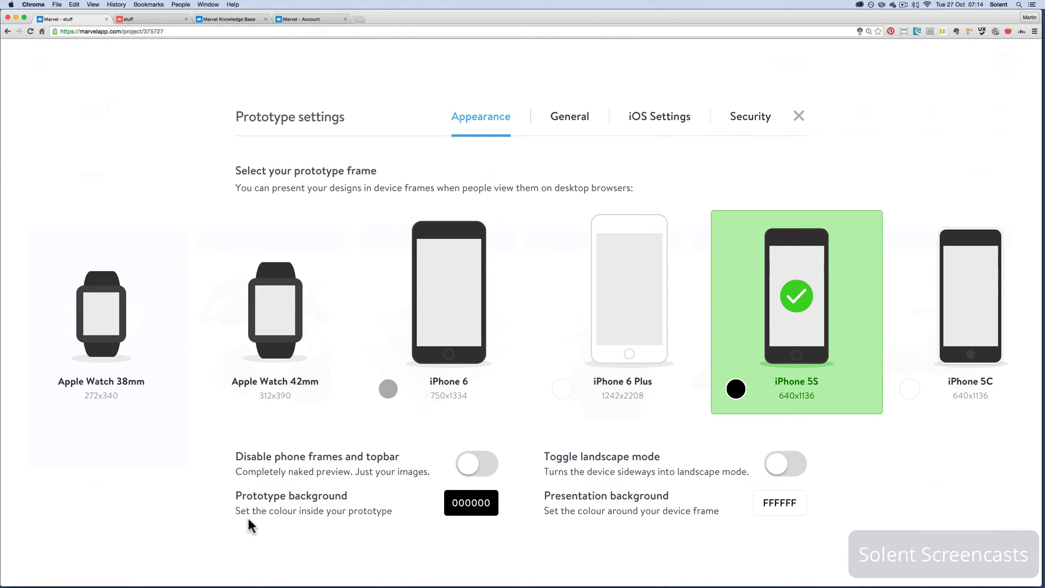
click(460, 500)
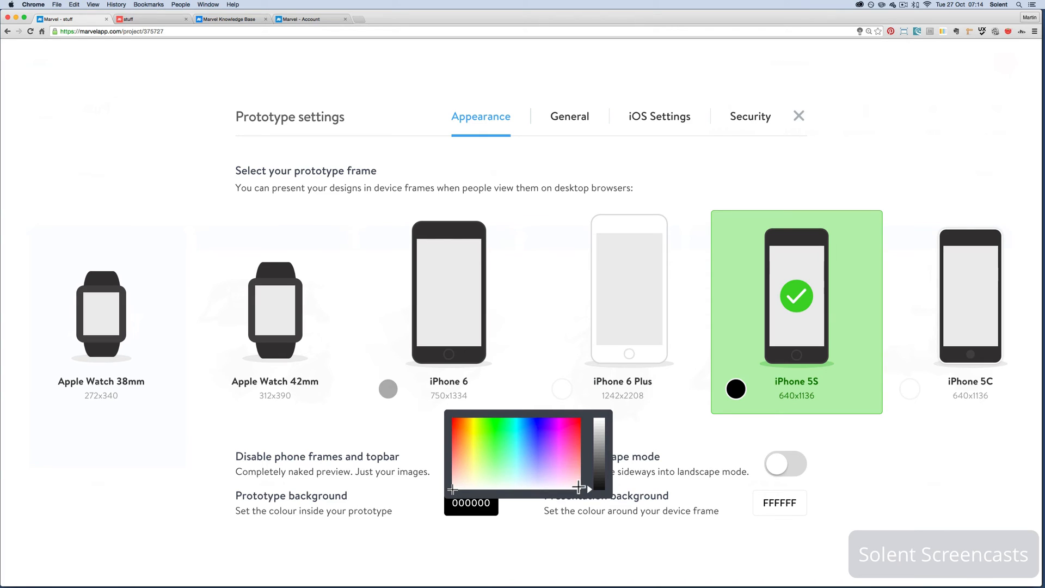
drag(590, 491, 589, 412)
click(522, 527)
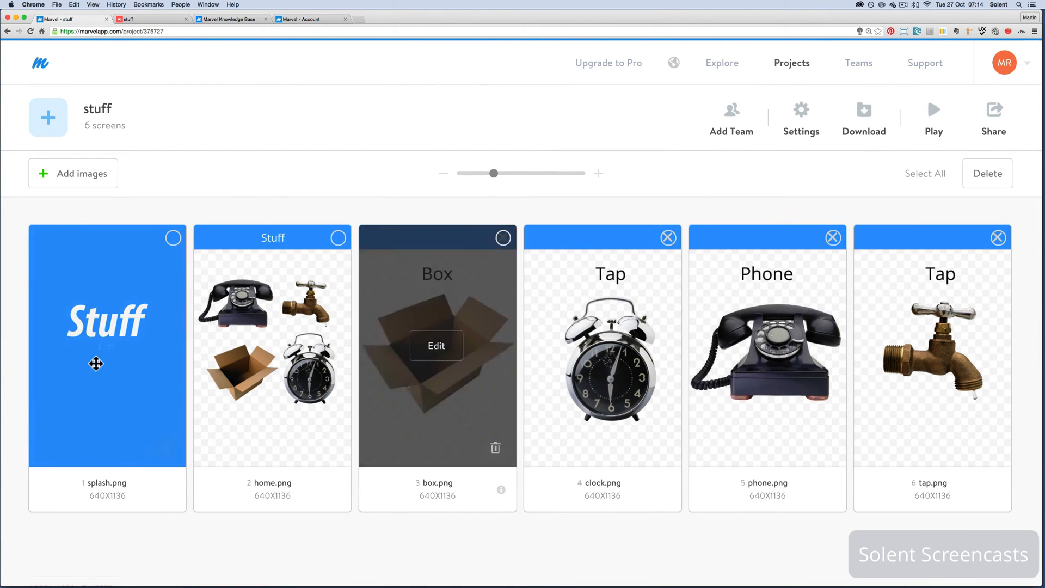
Preview the prototype from splash.png to check the background, close the preview and return to the project screens
click(107, 353)
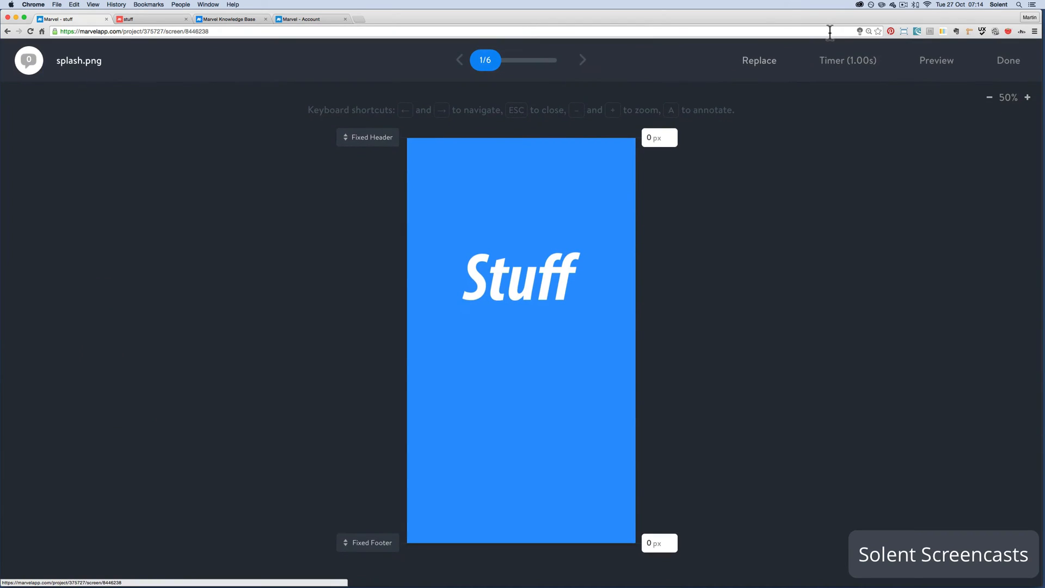
click(936, 61)
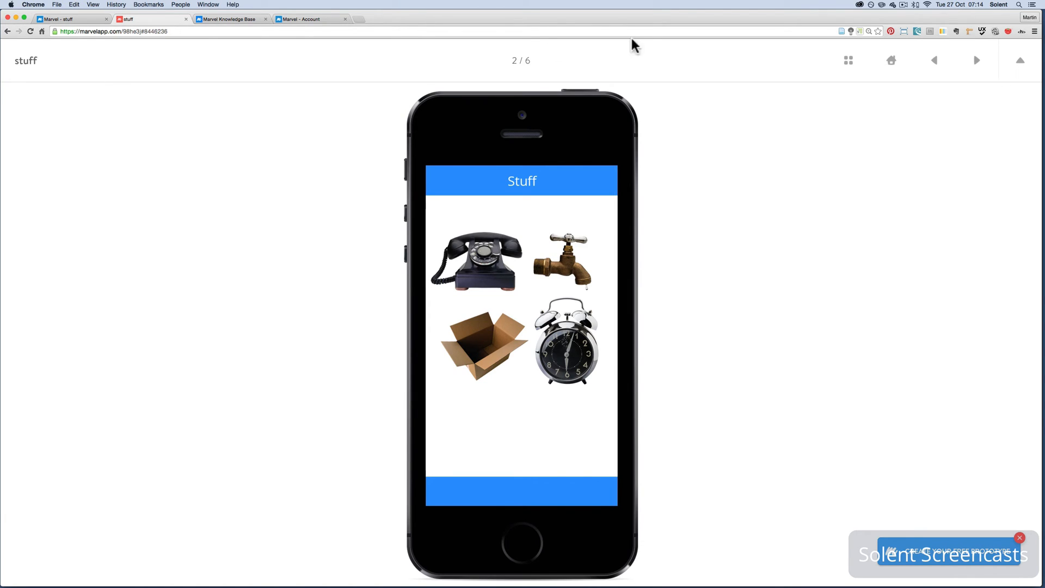
click(186, 19)
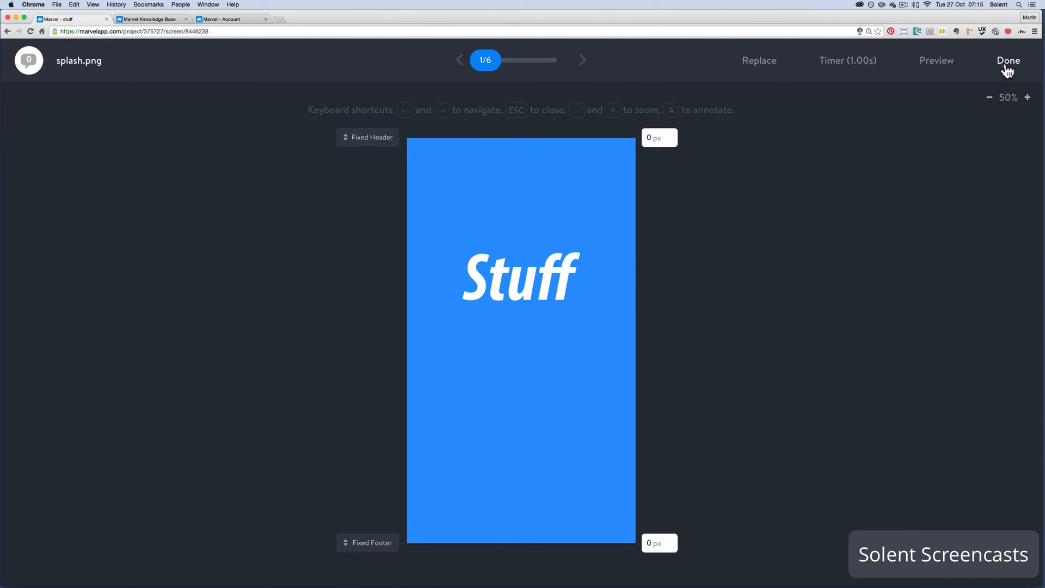
click(1007, 62)
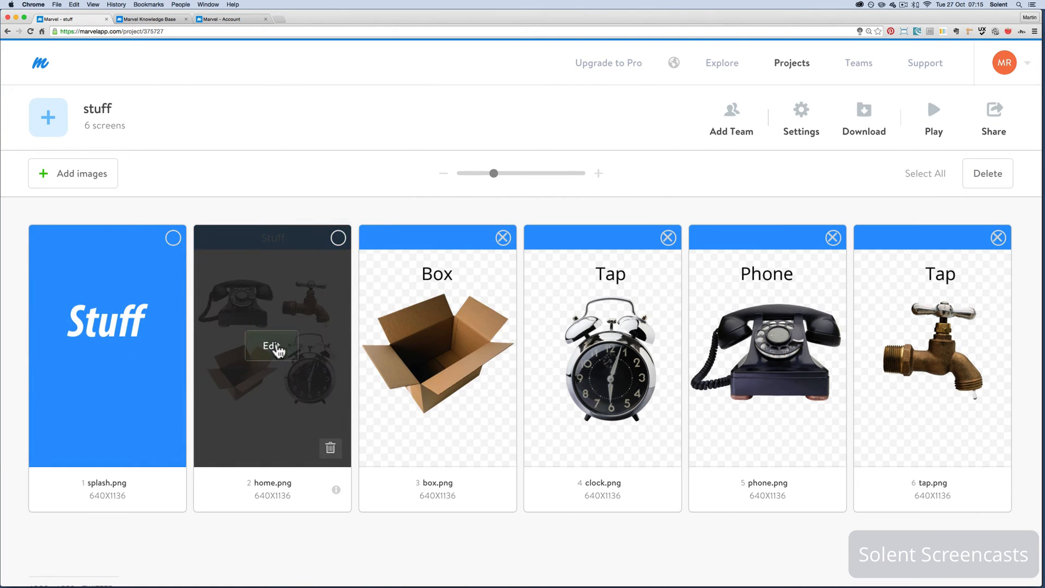
On home.png, draw a hotspot around the telephone and link it to phone.png
click(272, 346)
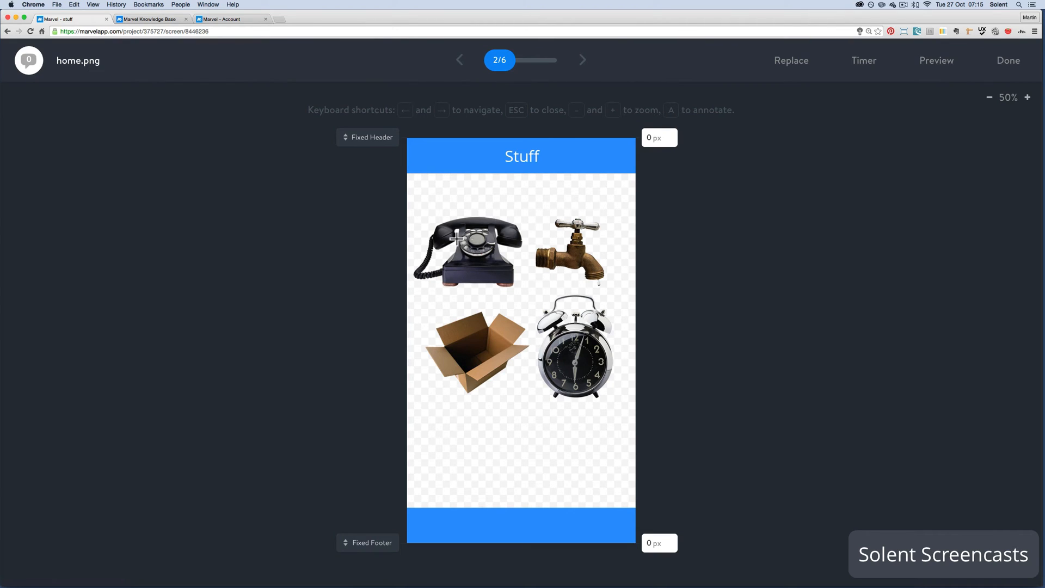
drag(409, 206, 529, 298)
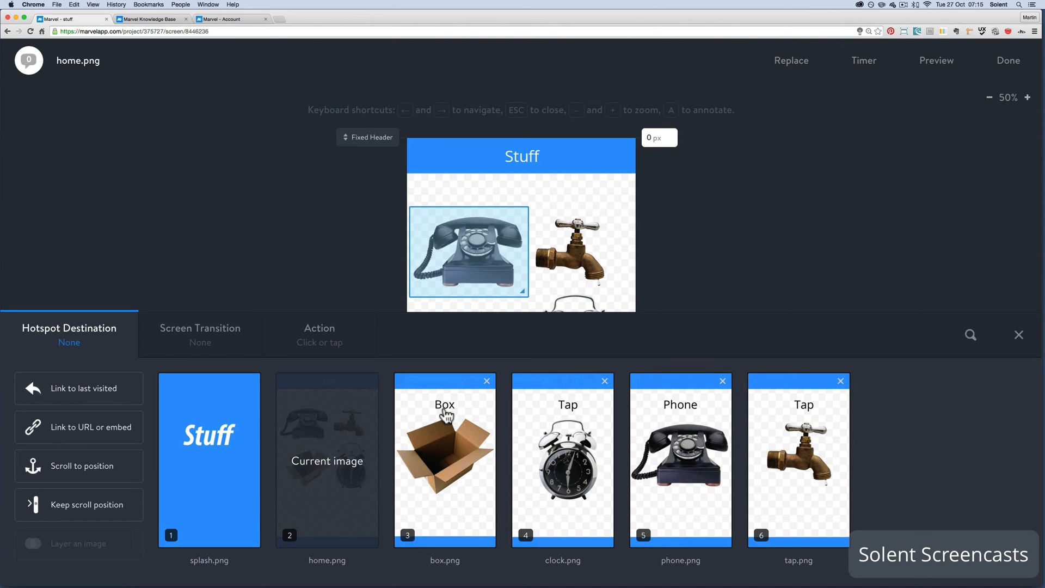
click(665, 403)
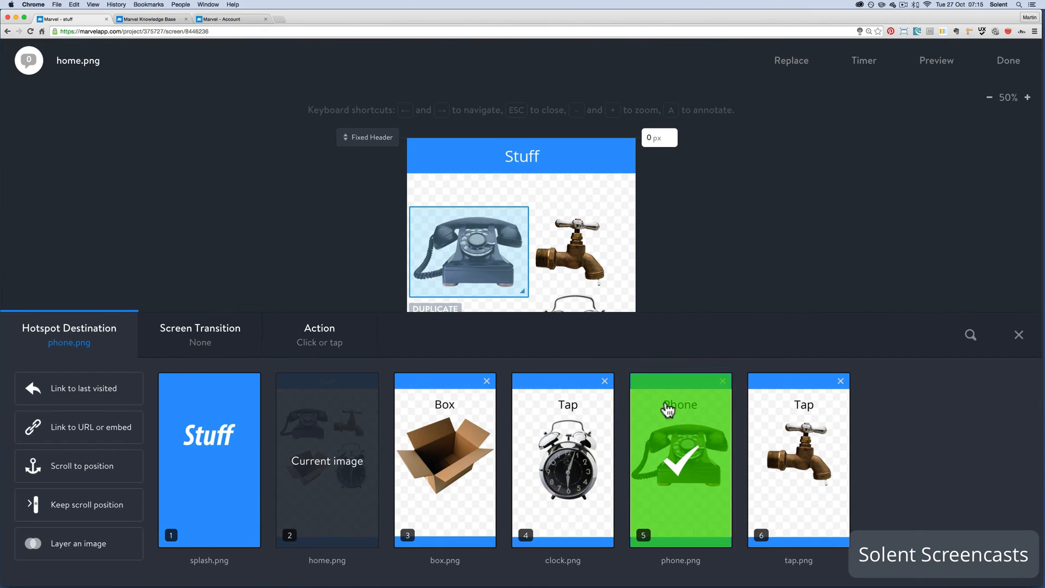
Give the telephone hotspot the Push Left transition and keep Click or tap as its action
click(187, 343)
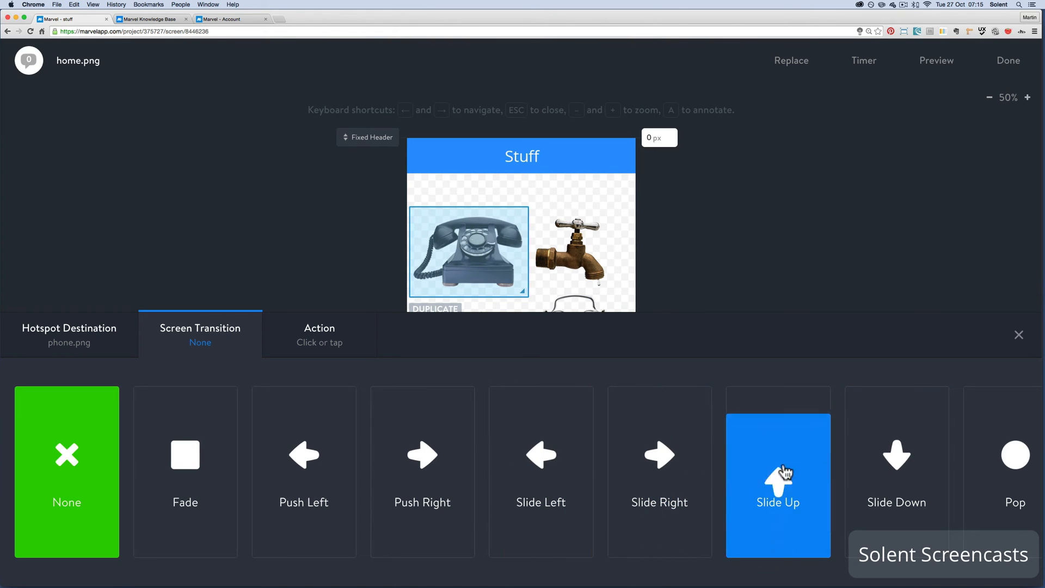
click(422, 503)
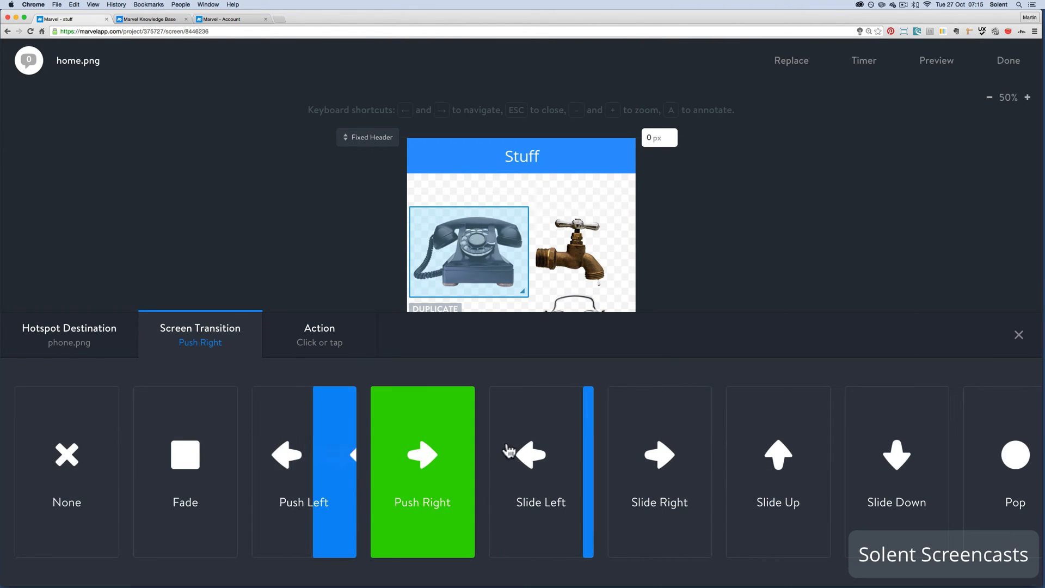
click(287, 511)
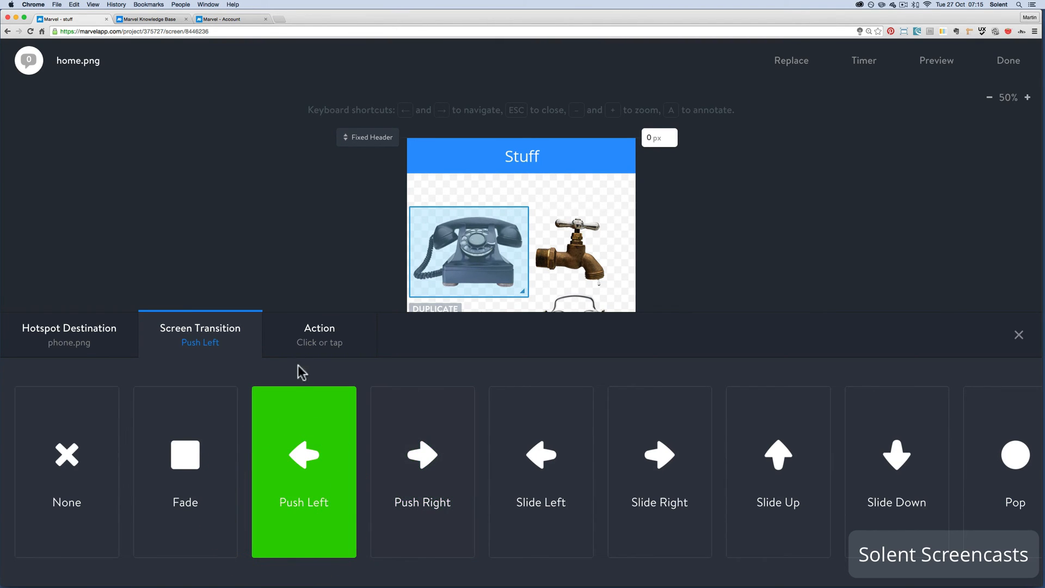
click(321, 335)
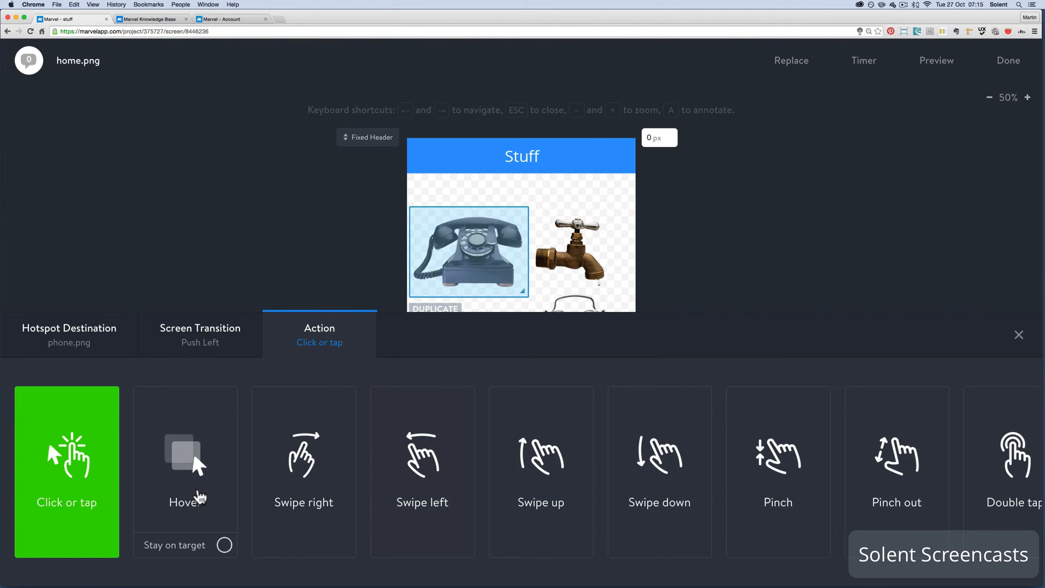
scroll(635, 477, right, 2)
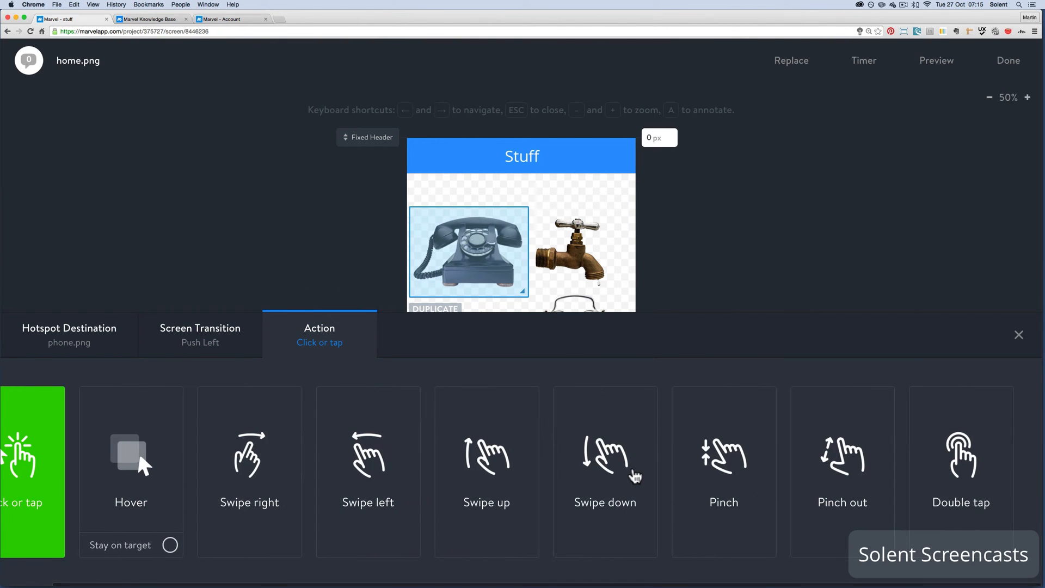
scroll(635, 477, left, 2)
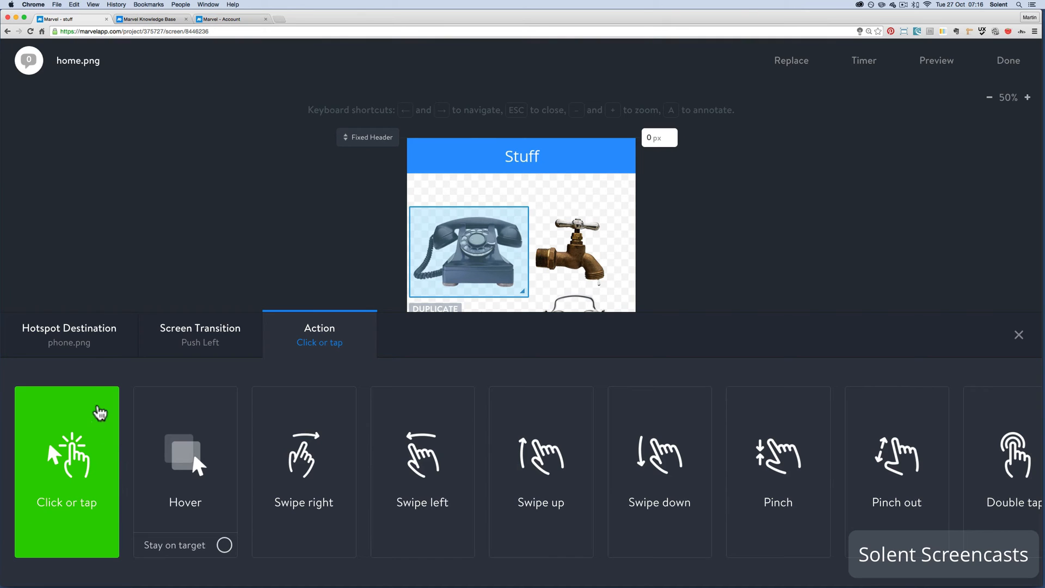
click(1017, 335)
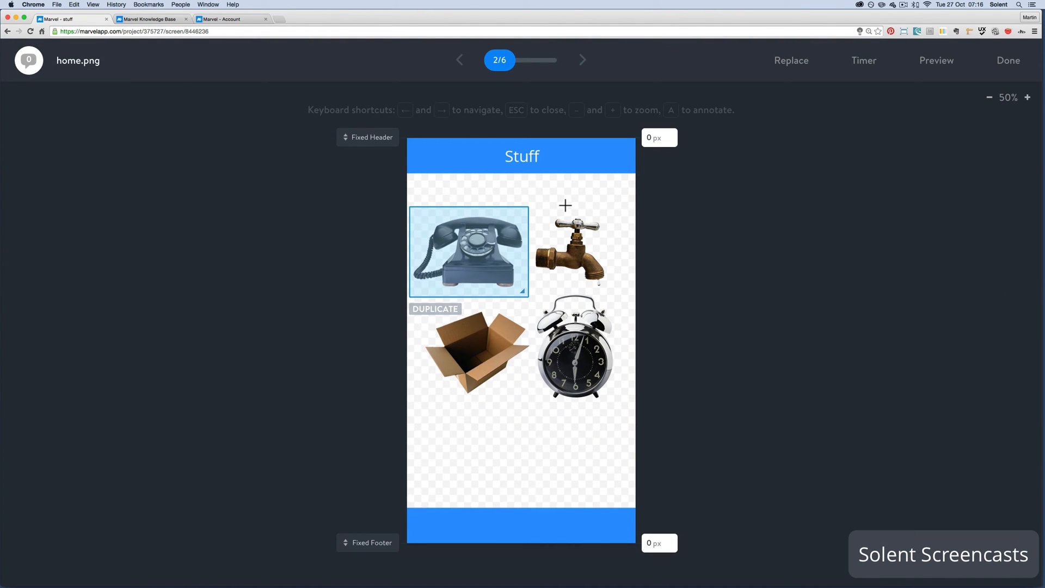
On home.png, draw a hotspot around the tap, link it to tap.png with Push Left, and keep Click or tap as its action
drag(536, 208, 625, 293)
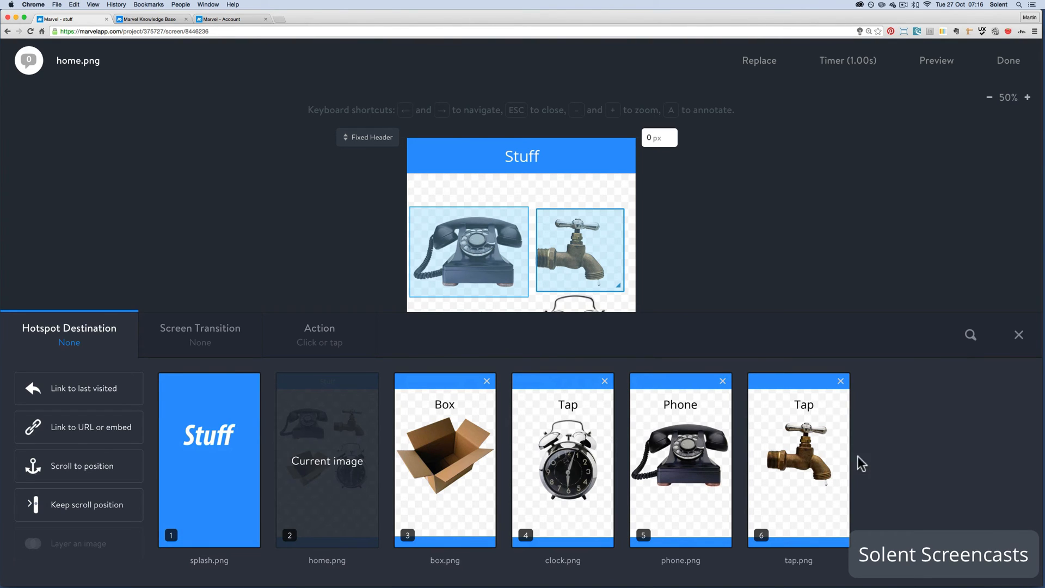
click(819, 467)
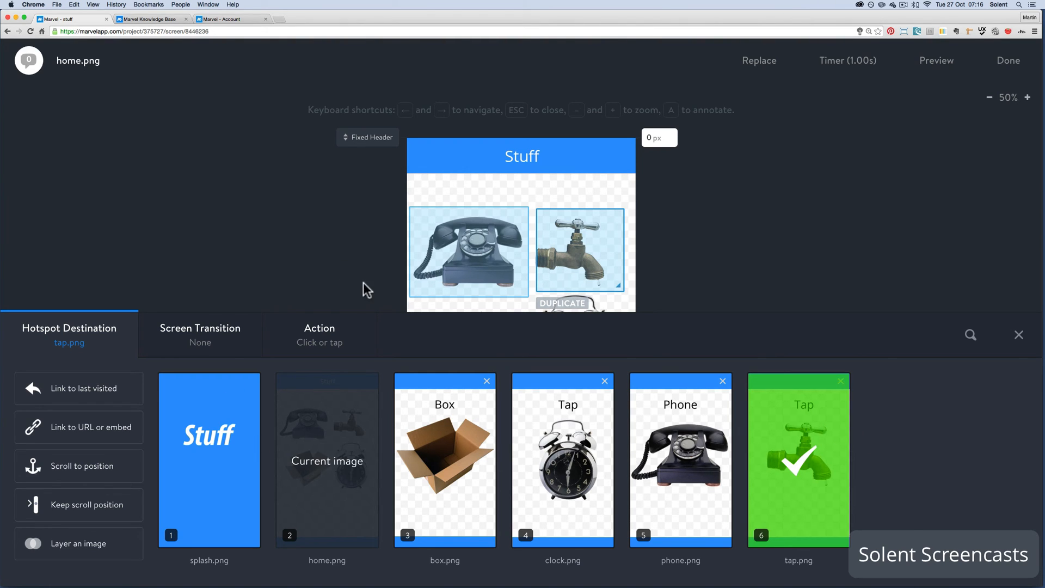
click(203, 342)
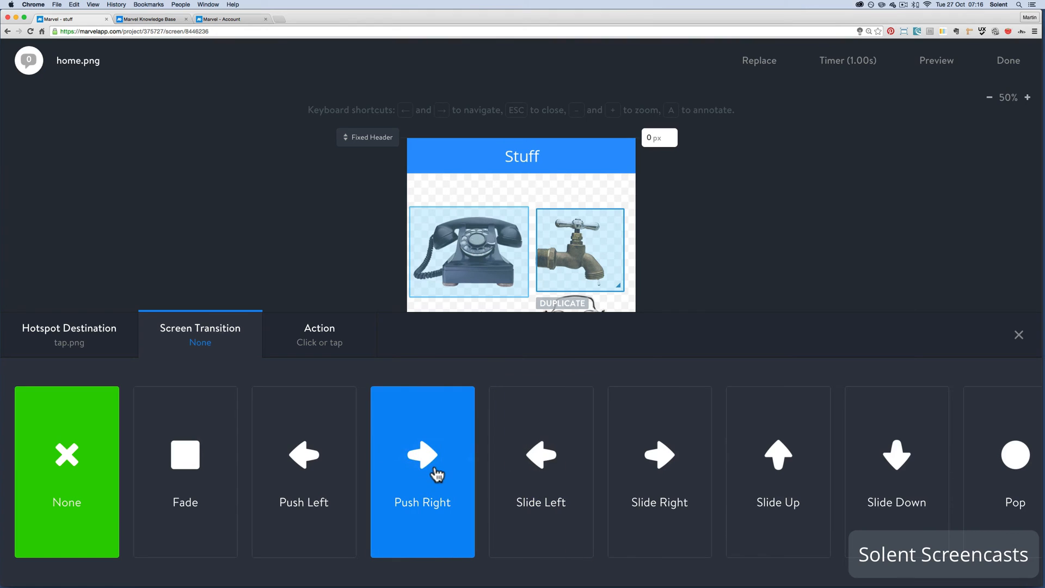
click(303, 472)
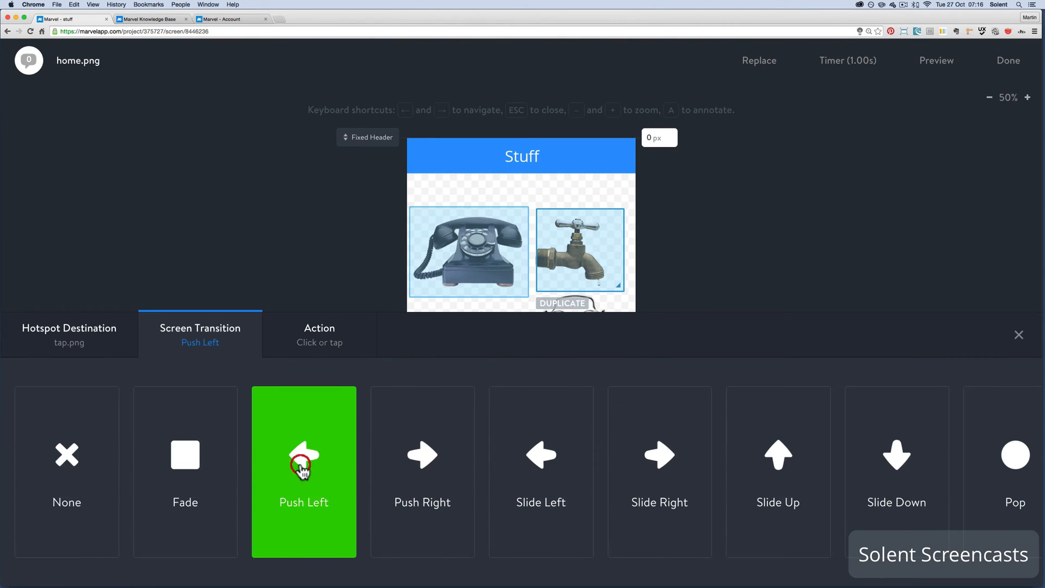
click(317, 343)
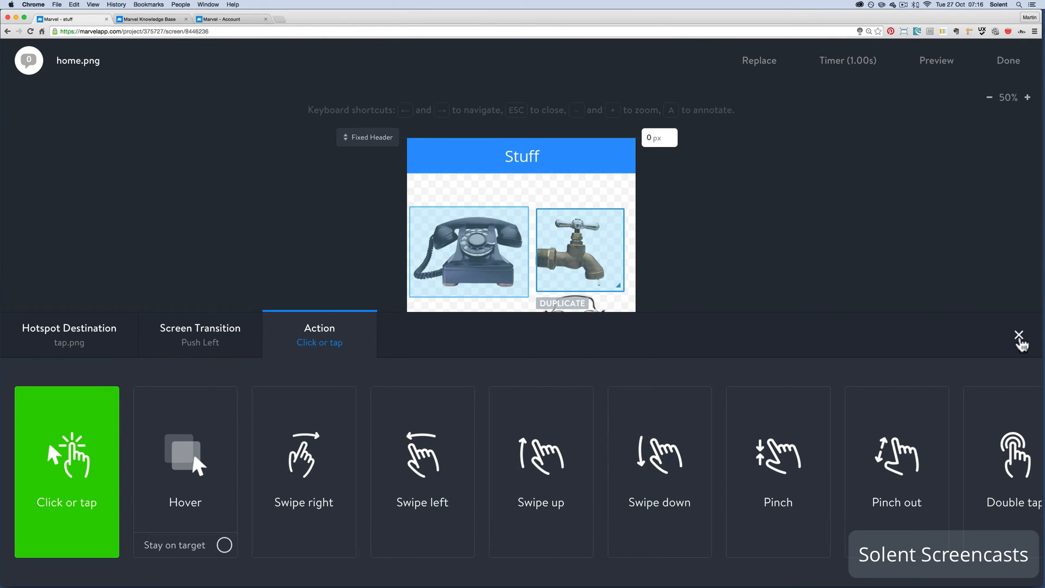
click(1018, 335)
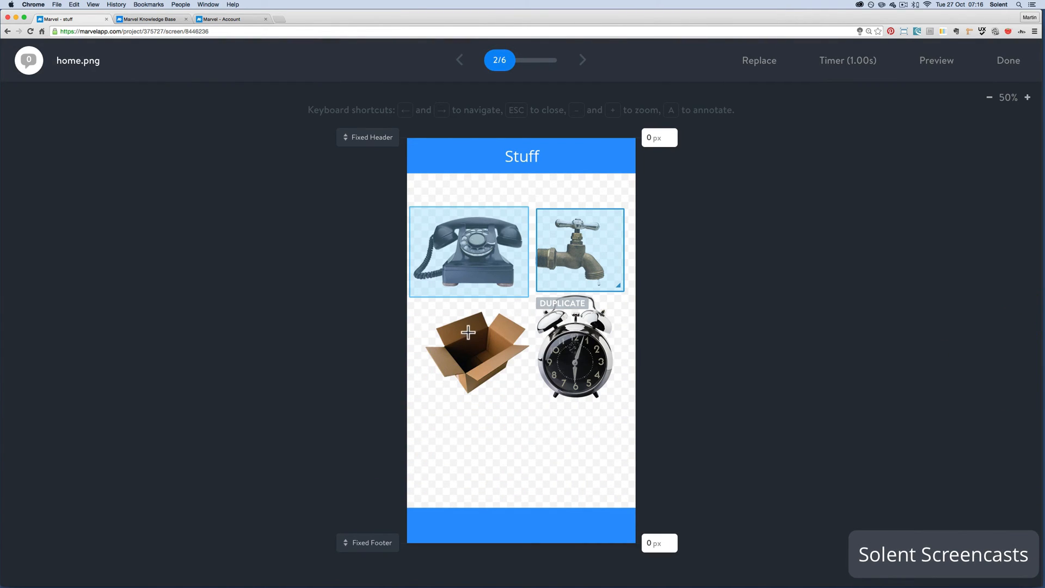
Draw a hotspot around the box on home.png and link it to box.png with the Push Left transition
drag(412, 304, 531, 400)
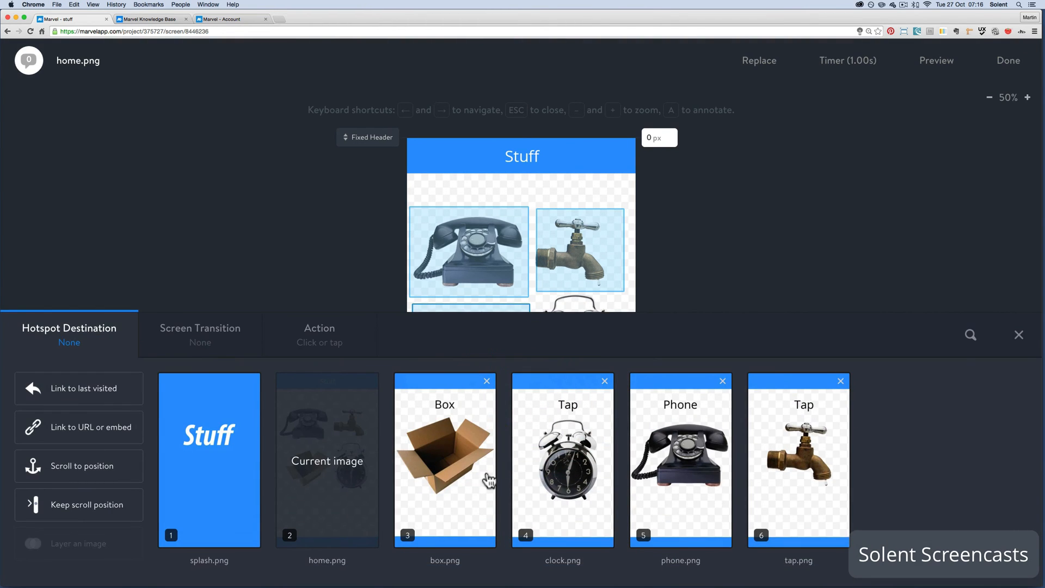
click(478, 480)
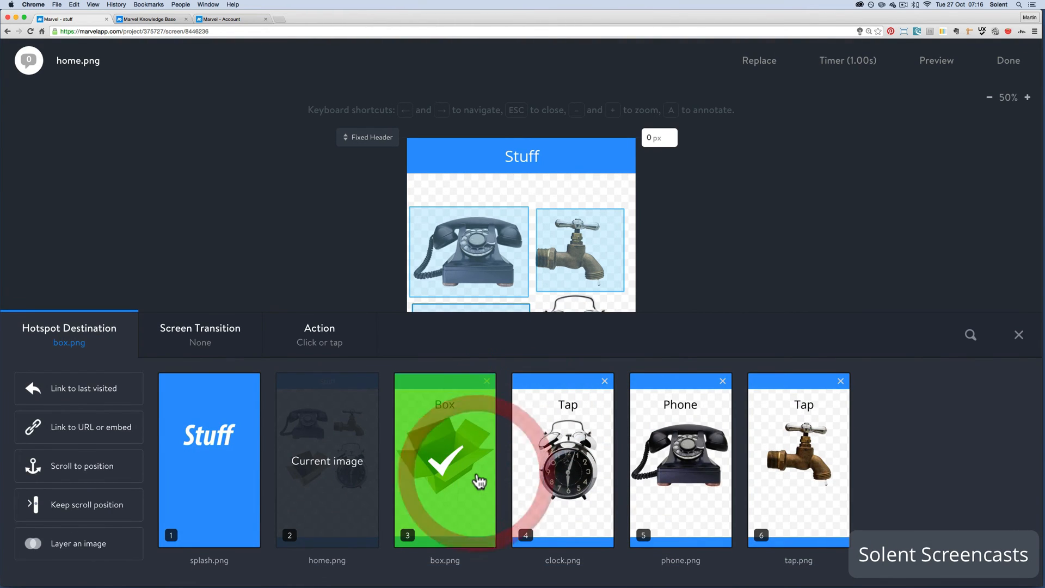
click(184, 346)
click(309, 464)
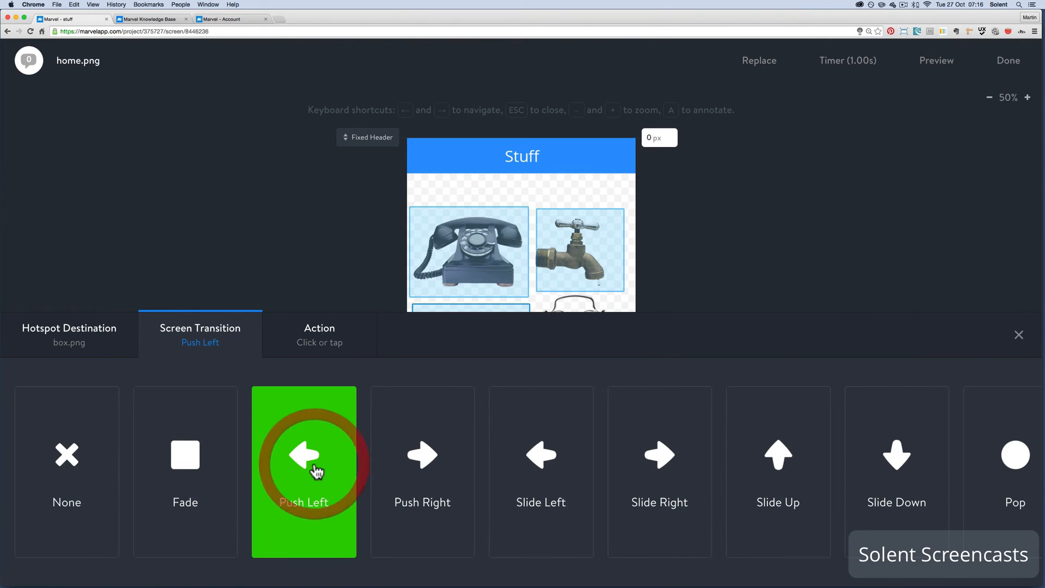
click(1019, 336)
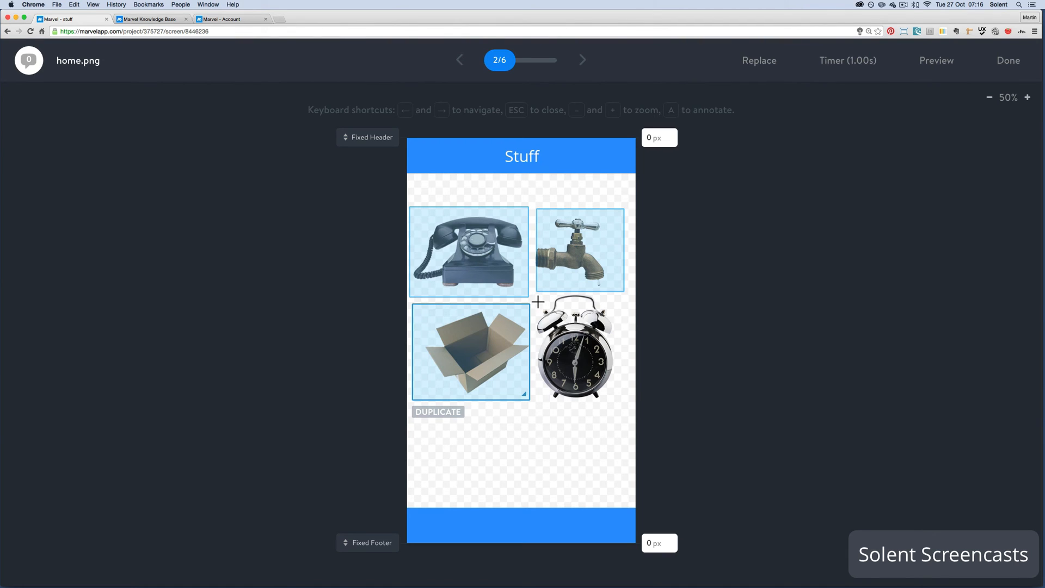
Draw a hotspot around the clock, link it to clock.png with Push Left, and check the telephone hotspot's transition
drag(538, 302, 623, 403)
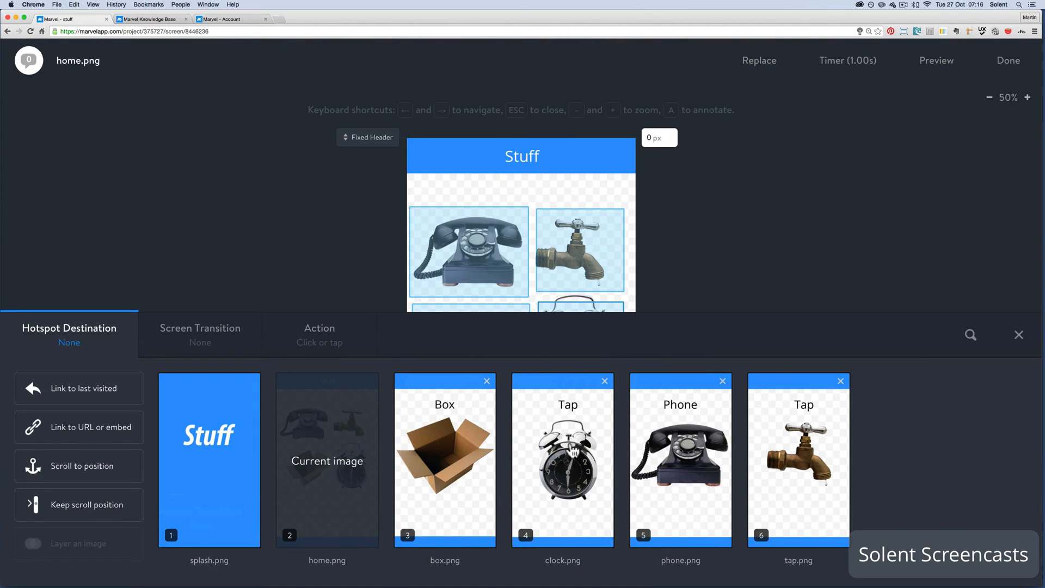
click(570, 446)
click(193, 334)
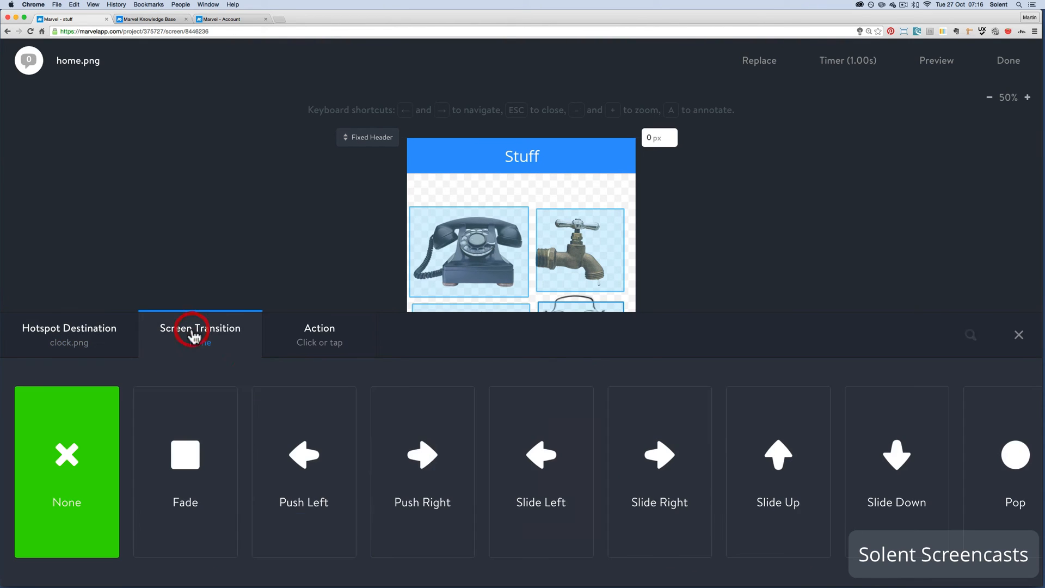
click(303, 440)
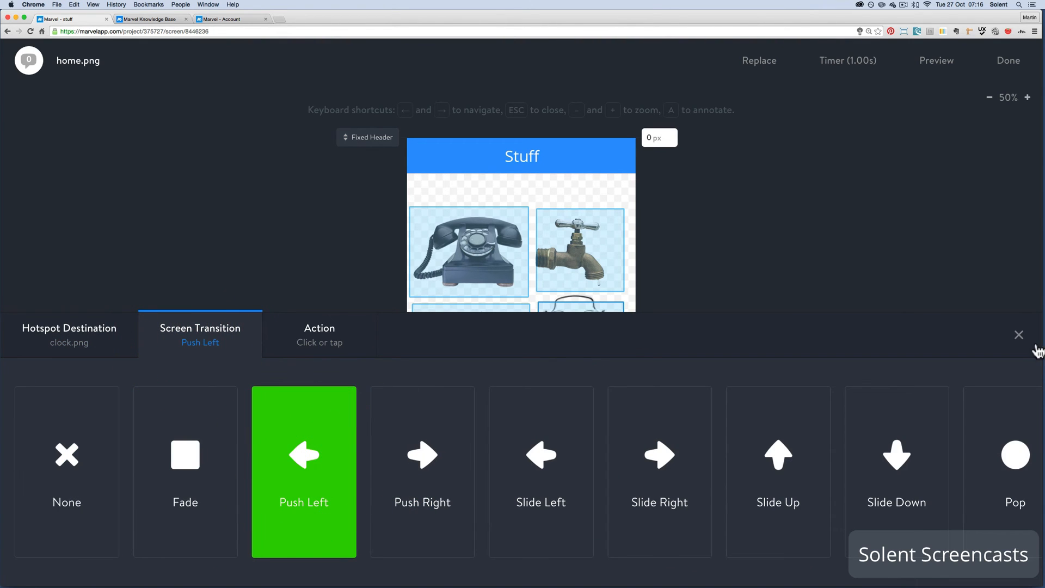
click(1018, 334)
click(498, 256)
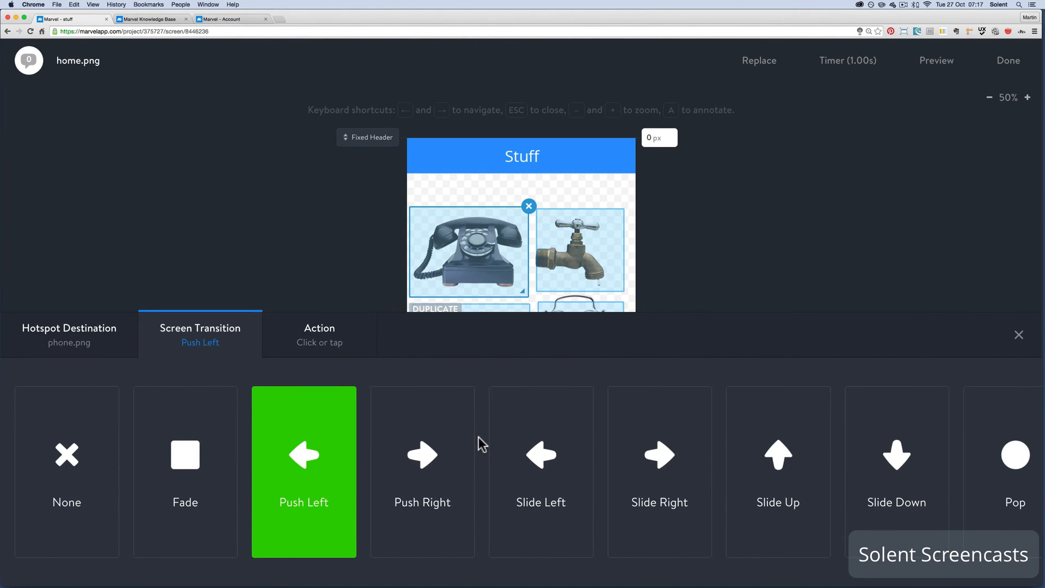
click(1019, 336)
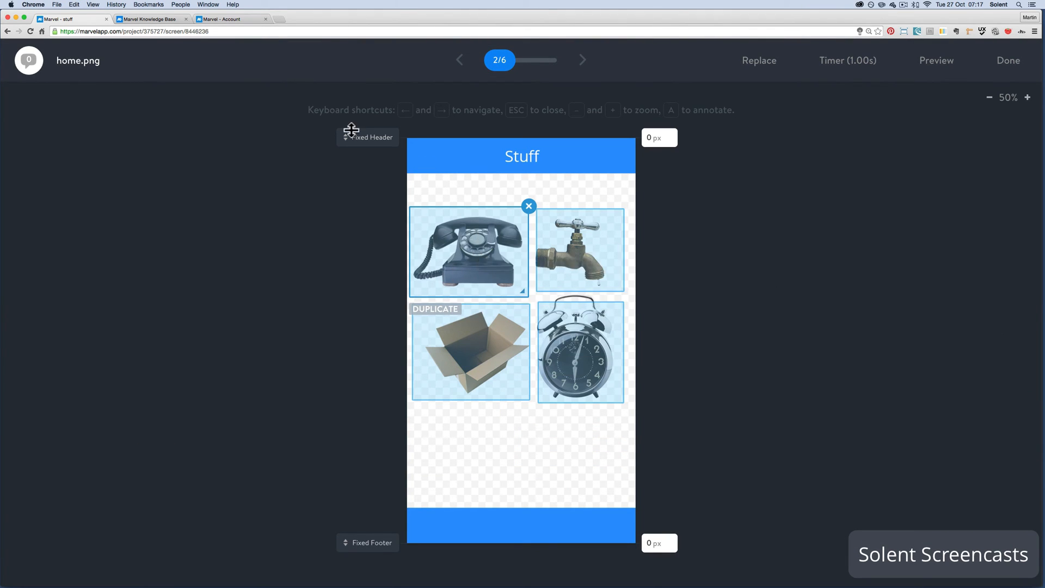
Try a fixed header of 100 px on home.png and return it to 0 px
drag(349, 136, 348, 170)
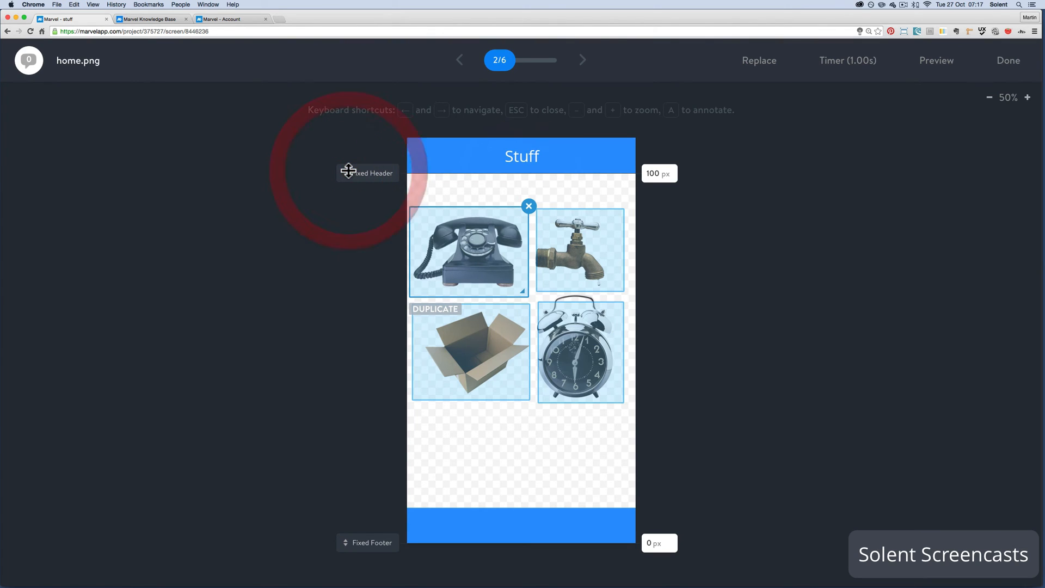
mouse_move(348, 171)
mouse_down()
mouse_move(347, 149)
mouse_move(349, 183)
mouse_up()
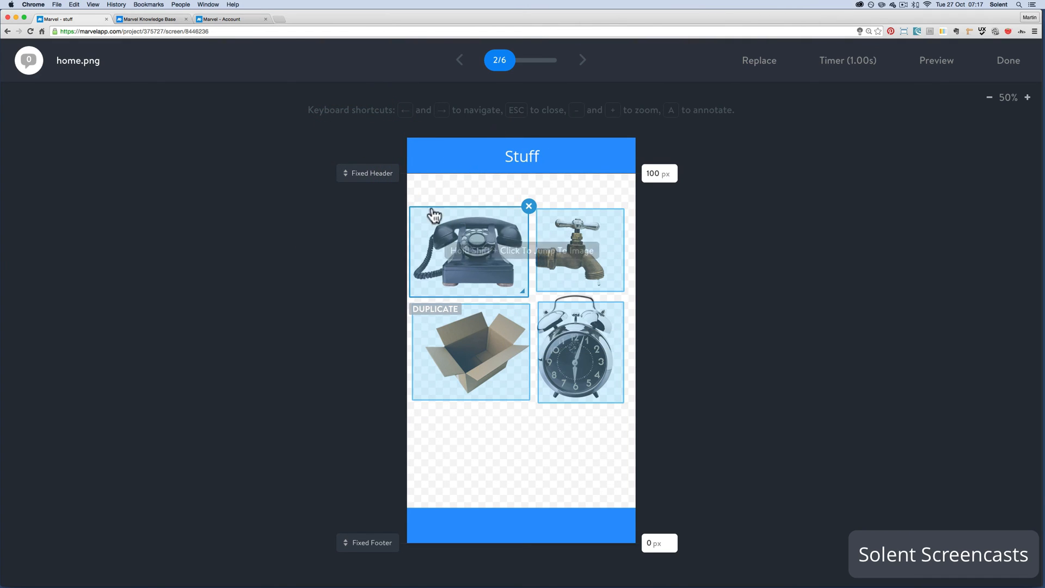
click(506, 344)
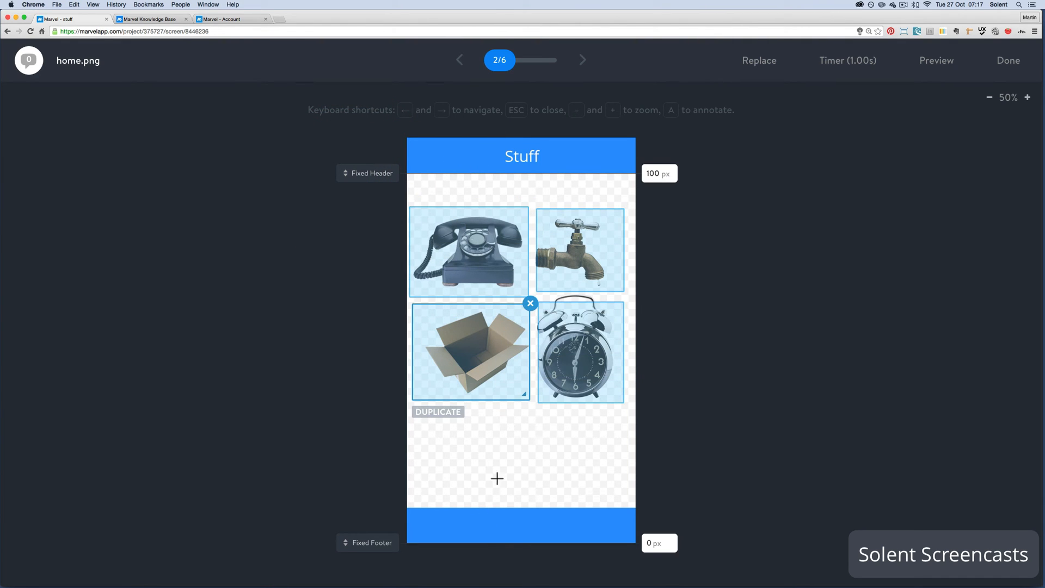
click(435, 294)
drag(371, 174, 377, 137)
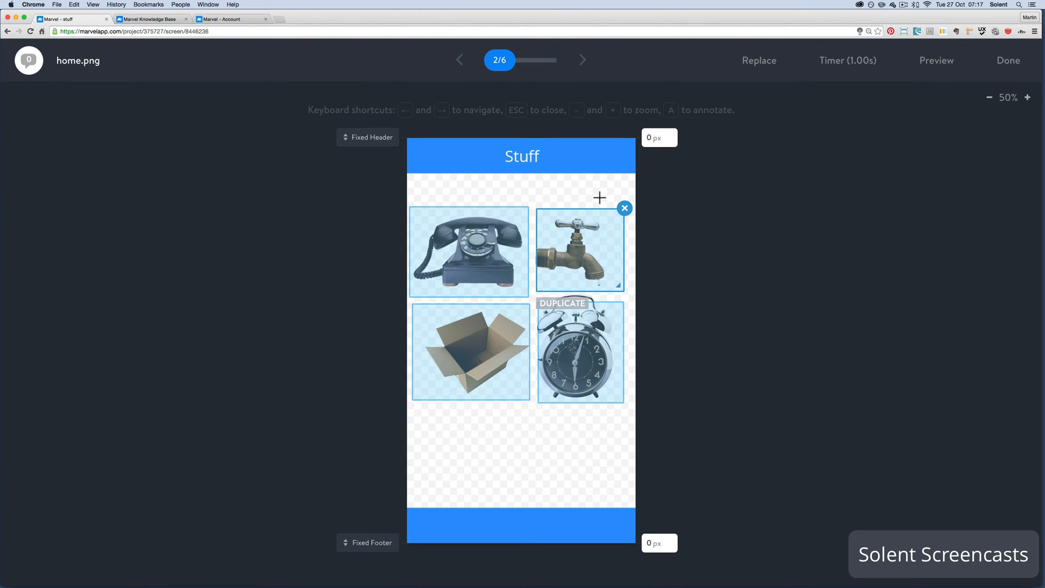
Preview the prototype from home.png, test the telephone link and the Phone screen's close cross, and return to the editor
click(935, 72)
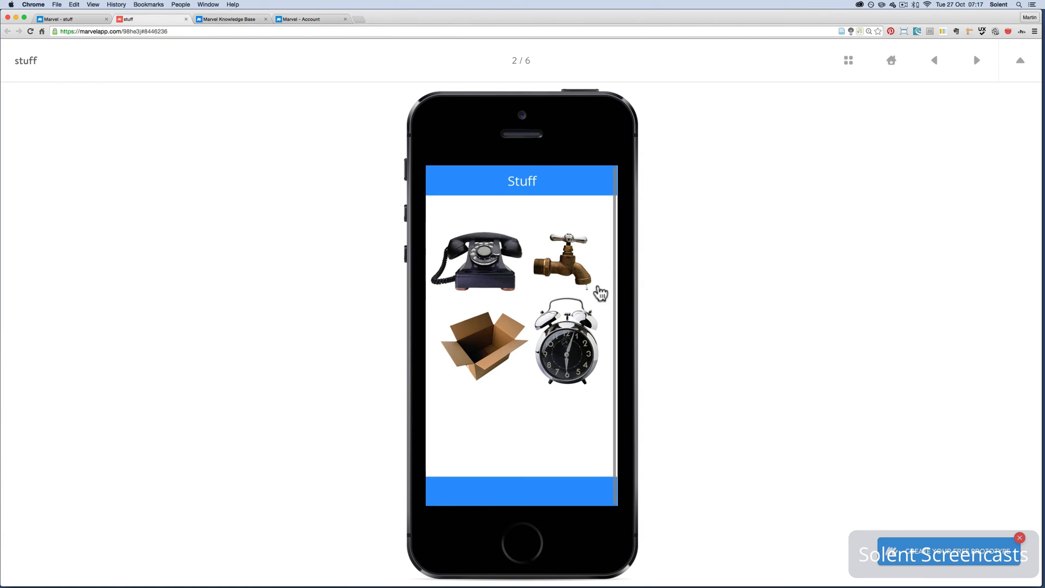
click(499, 277)
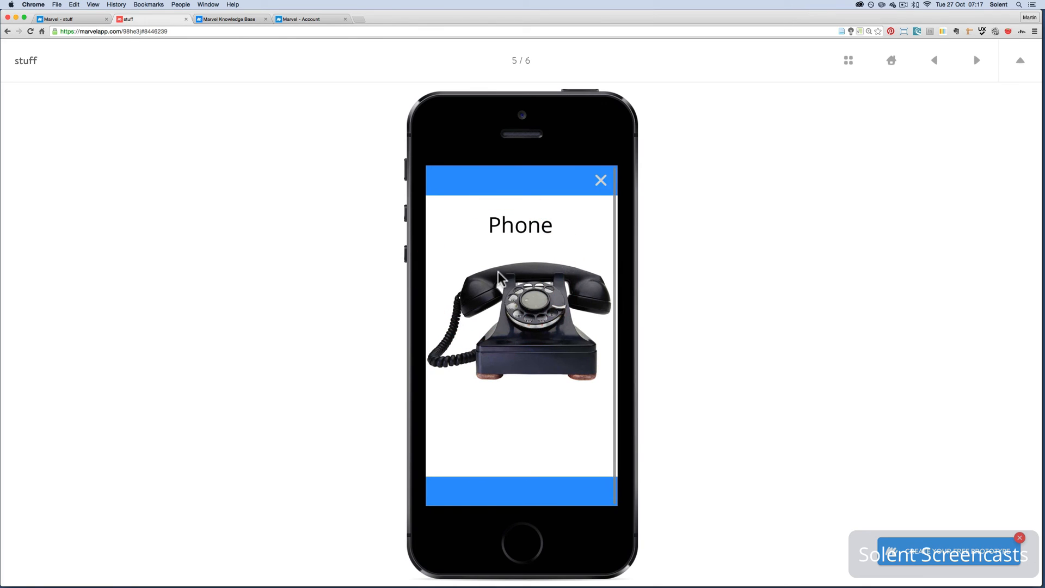
click(600, 180)
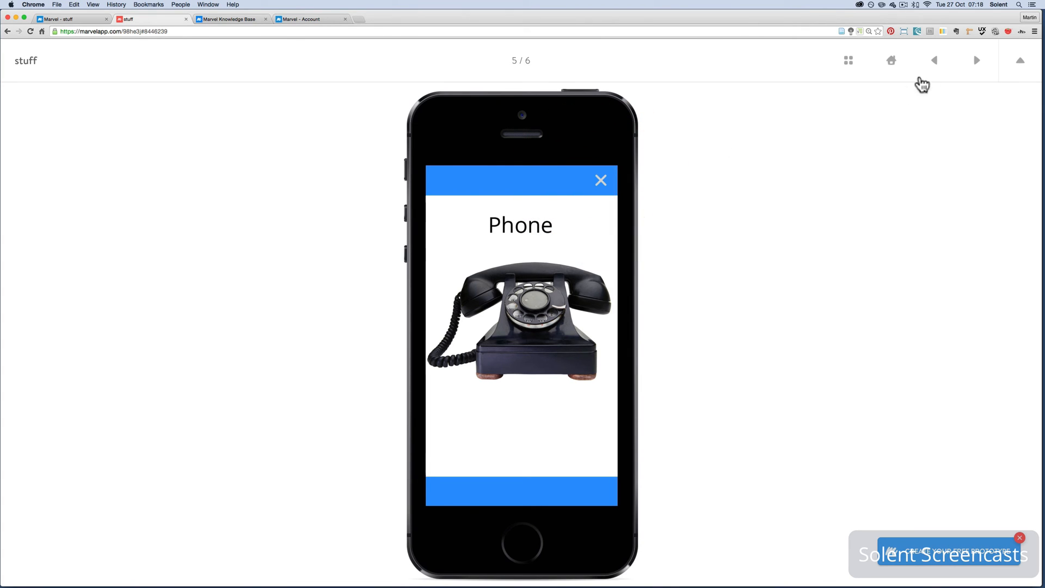
click(96, 20)
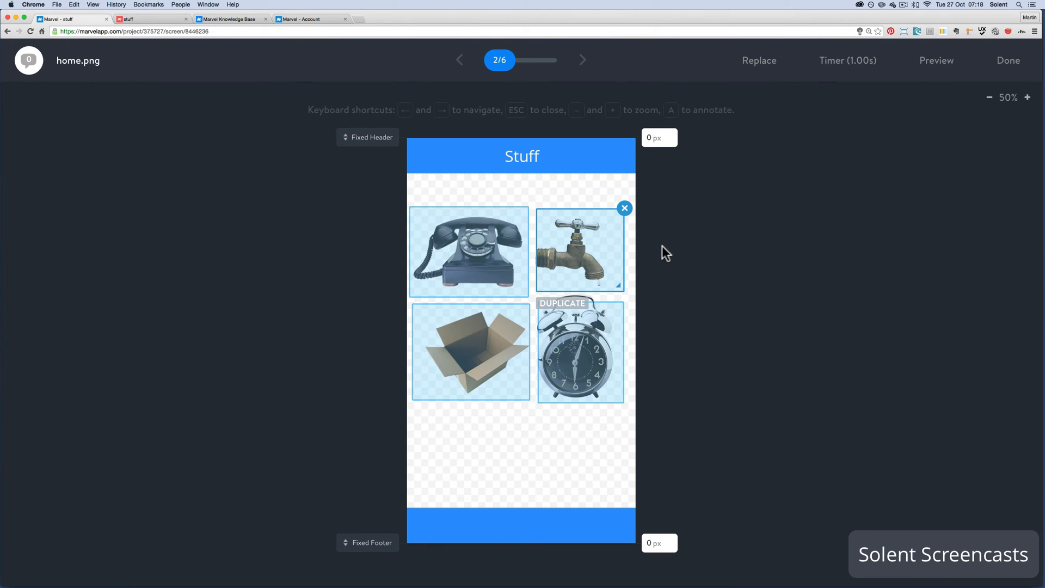
On box.png, draw a hotspot over the close cross and link it to home.png with the Slide Up transition
click(1008, 61)
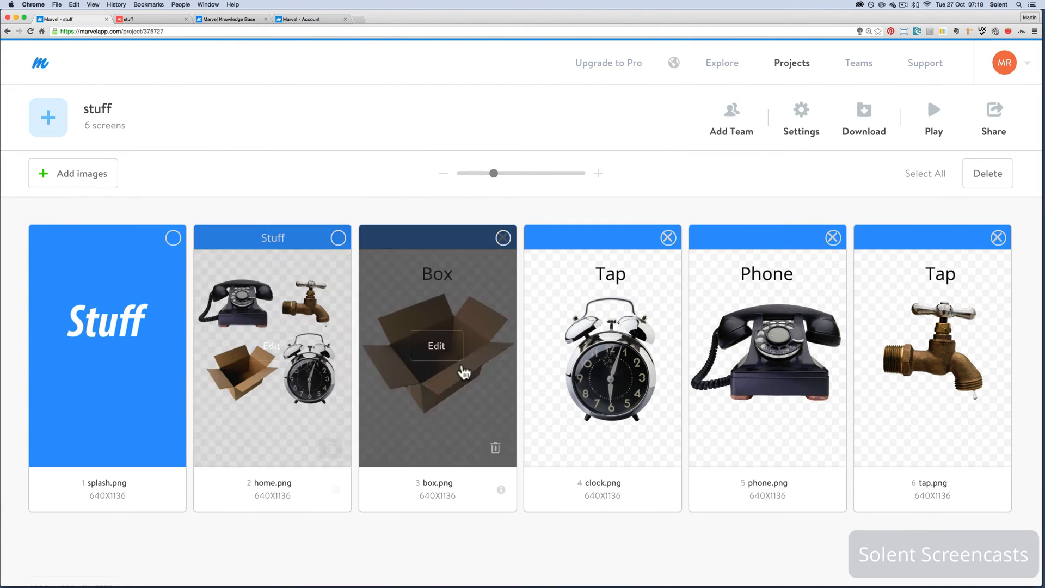
click(450, 354)
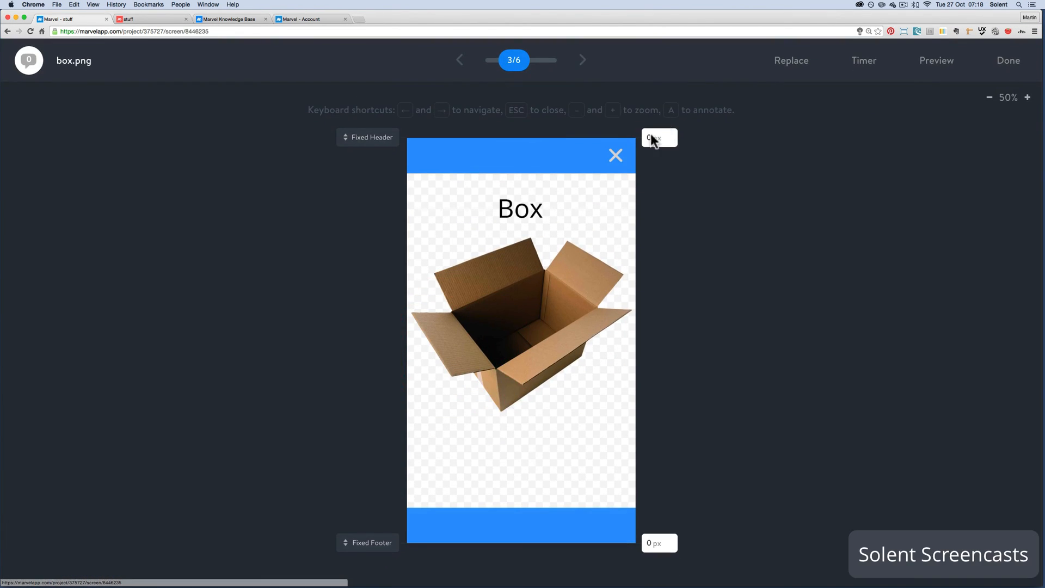
drag(601, 143, 632, 169)
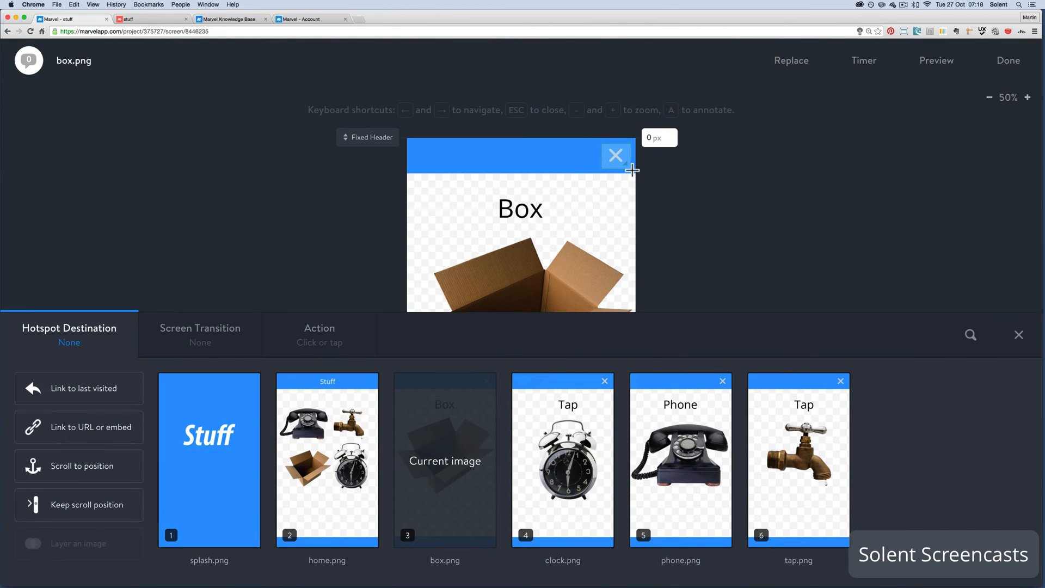
click(342, 439)
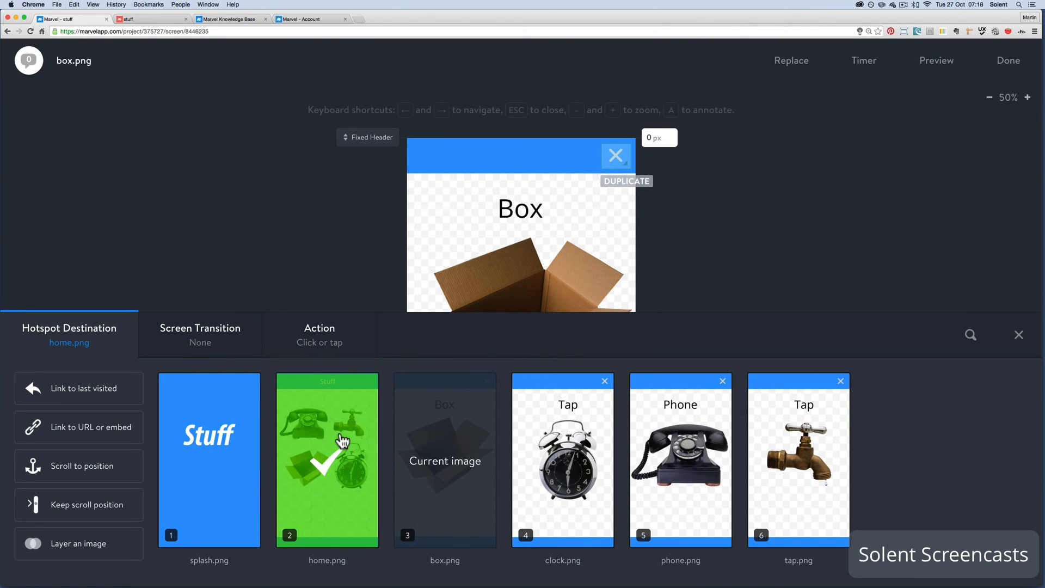
click(190, 332)
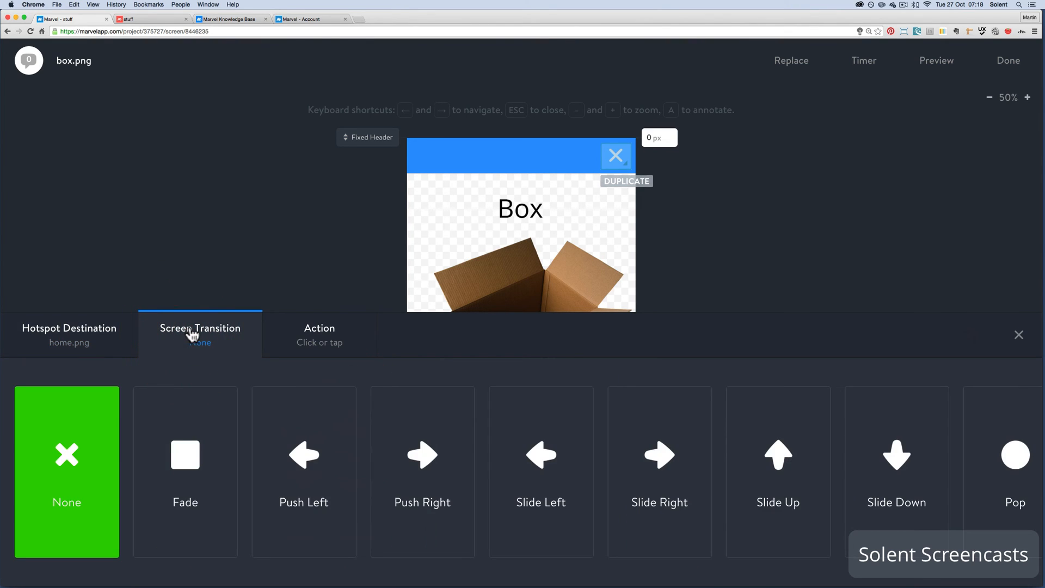
click(807, 440)
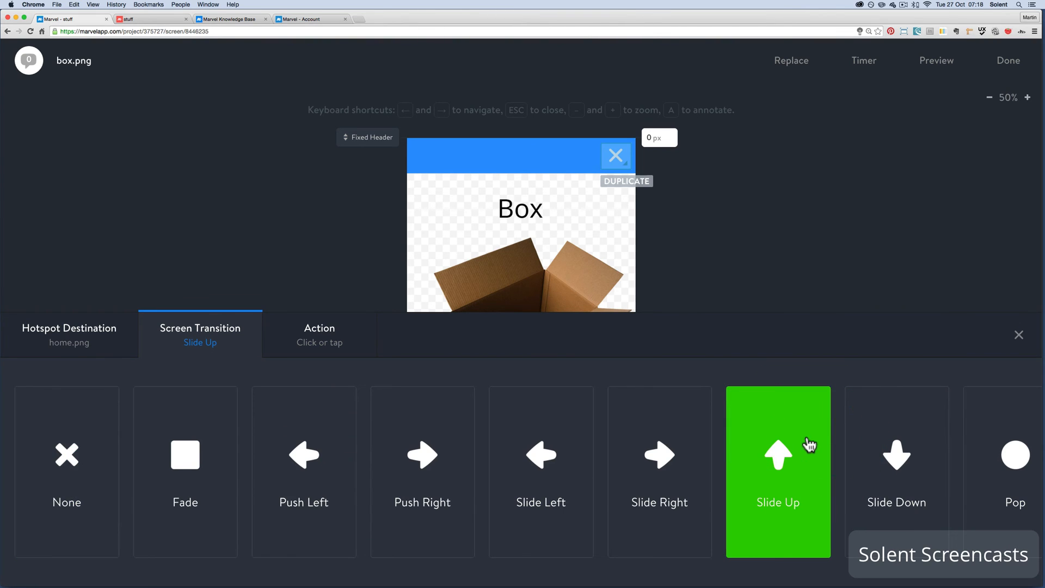
click(1020, 335)
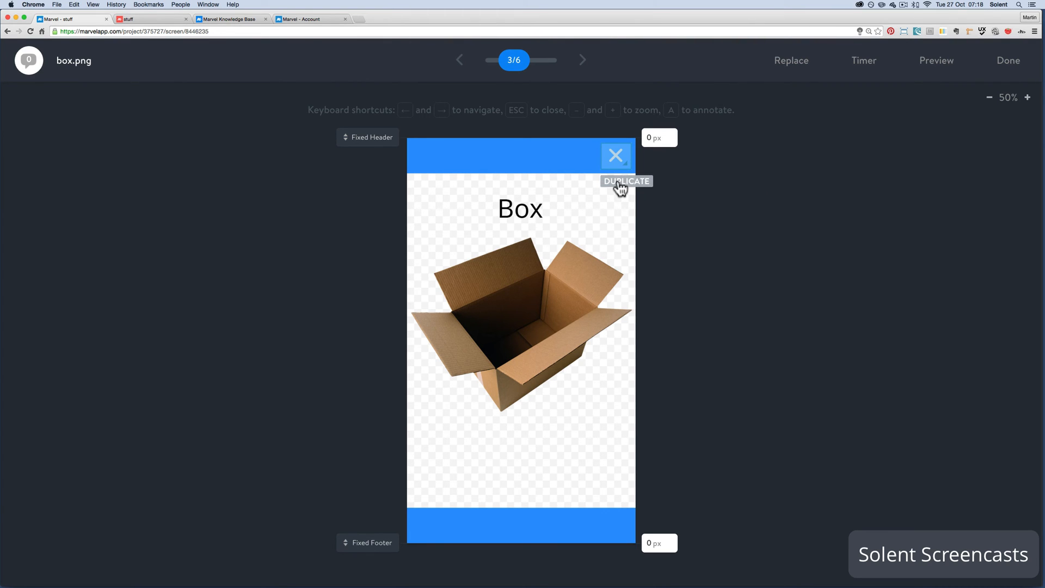
Duplicate the close-cross hotspot onto clock.png, phone.png and tap.png, and close the hotspot settings
click(620, 183)
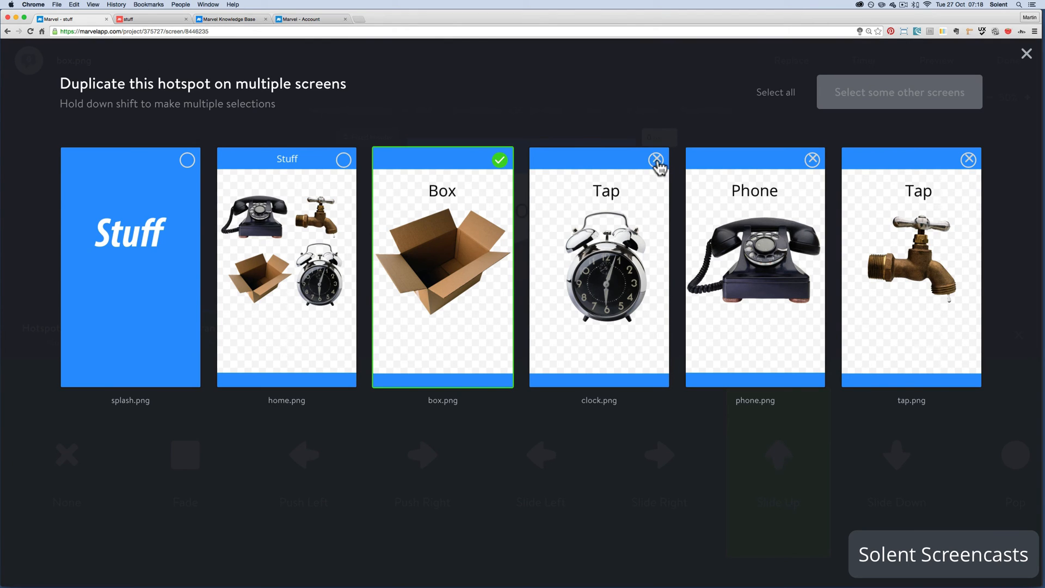
click(657, 160)
click(812, 159)
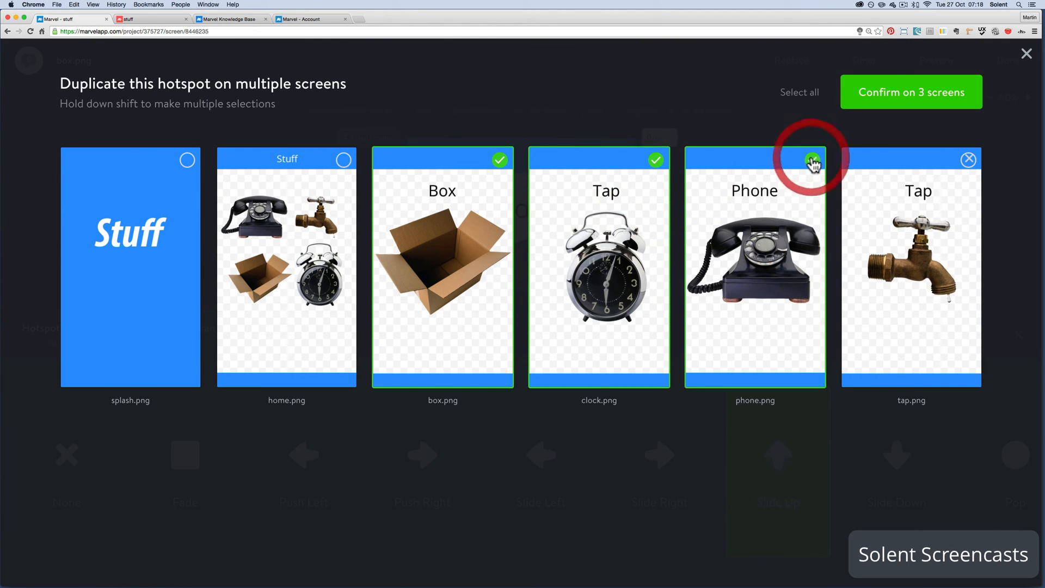
click(967, 161)
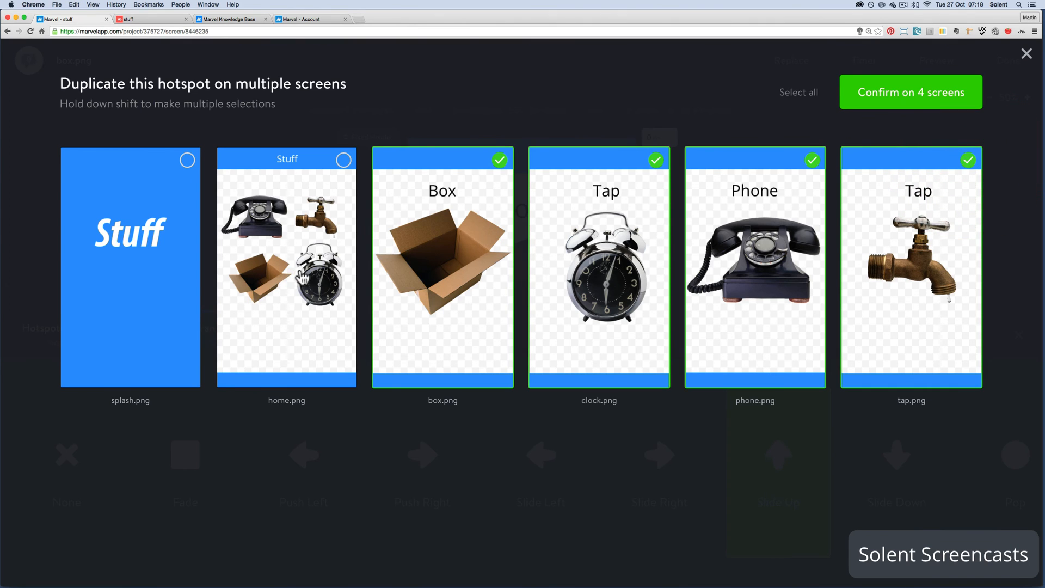
click(879, 101)
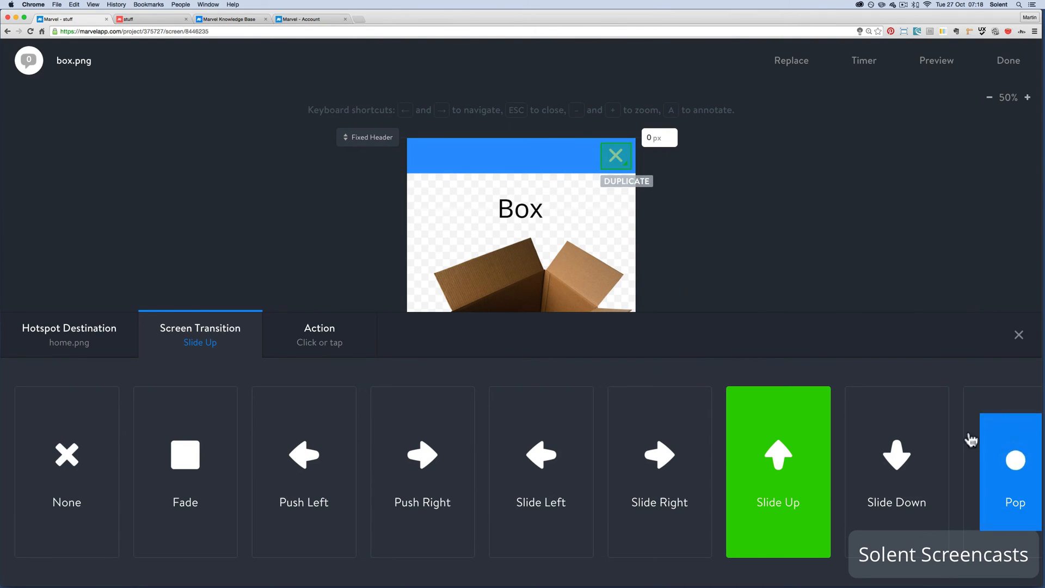
click(1017, 338)
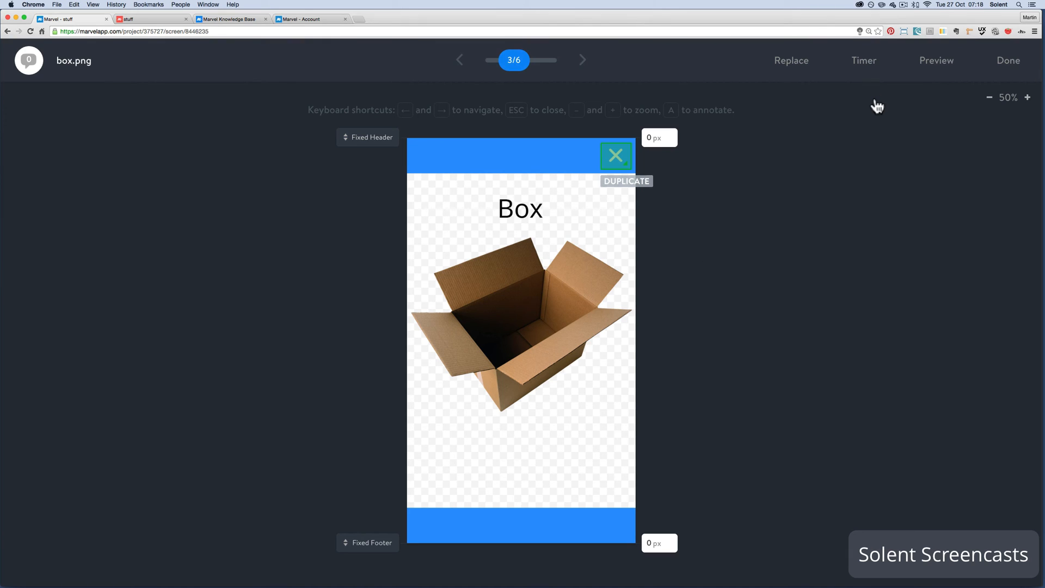
Leave box.png, open phone.png to check its duplicated close-cross hotspot, and return to the project overview
click(1011, 61)
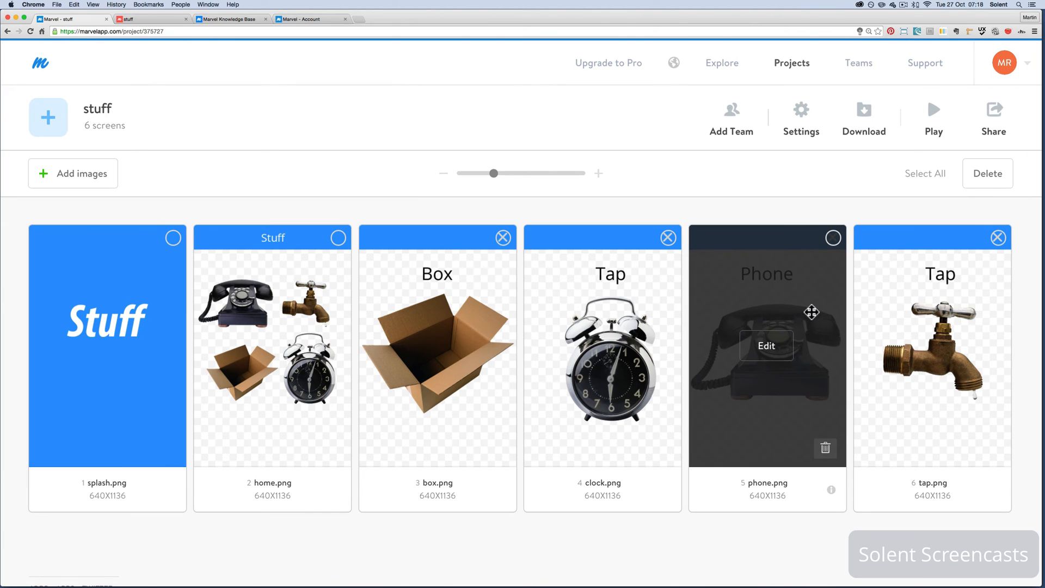
click(777, 347)
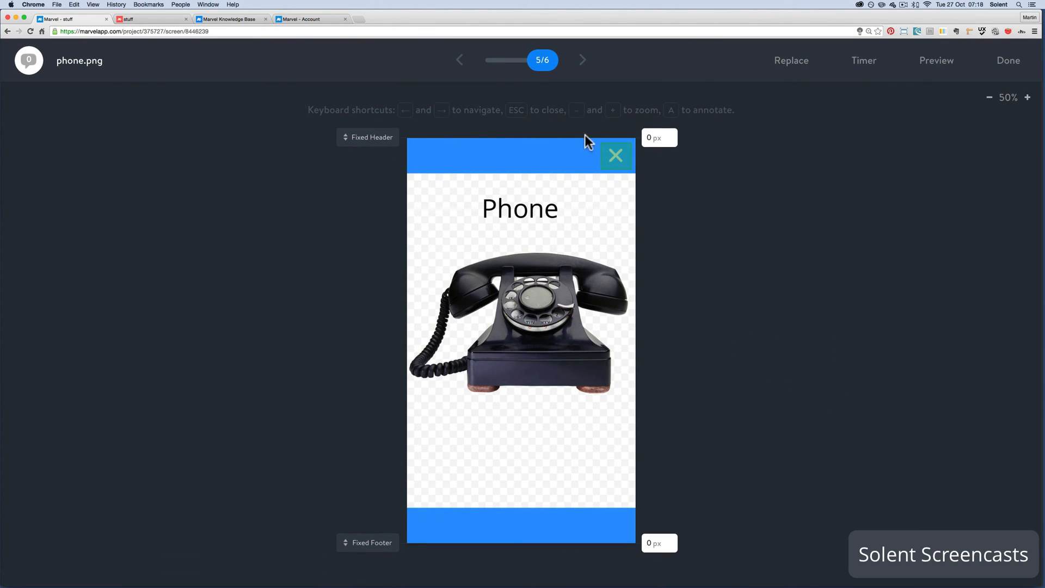
mouse_move(613, 161)
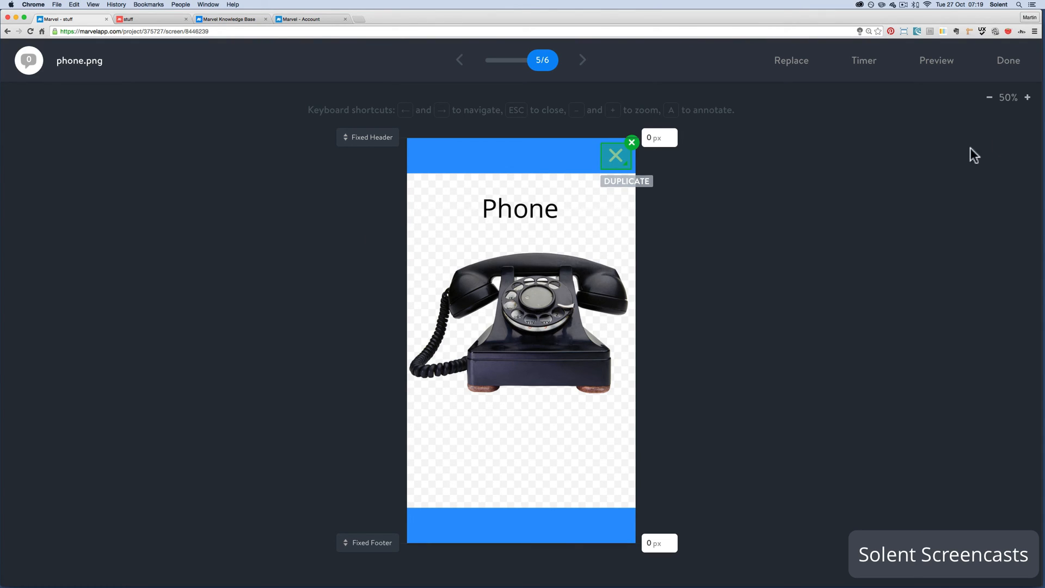
click(1007, 60)
mouse_move(1013, 73)
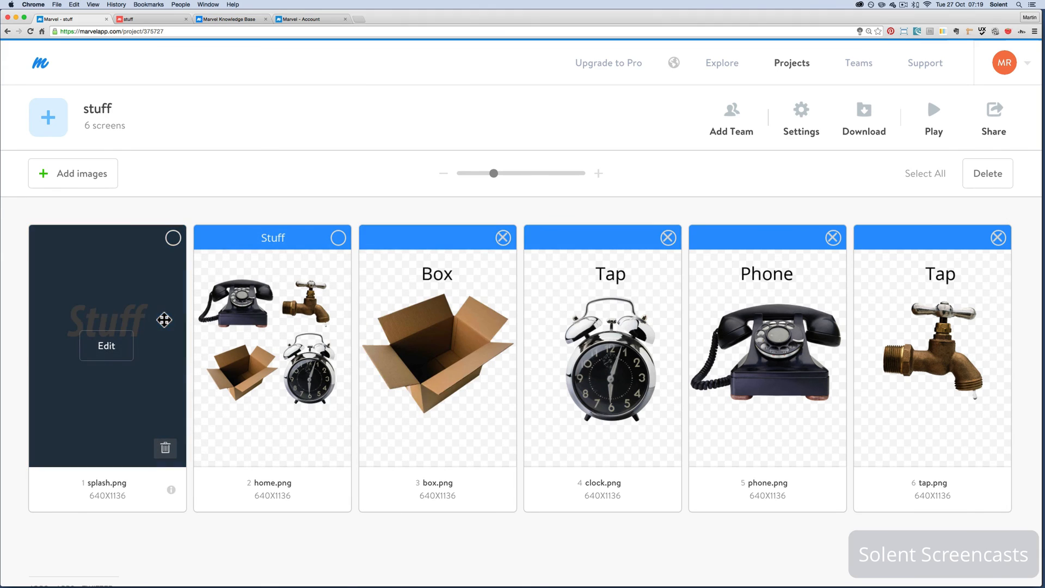
Preview the prototype from splash.png, test the clock, telephone and tap links with their close crosses, and return to the project overview
click(102, 348)
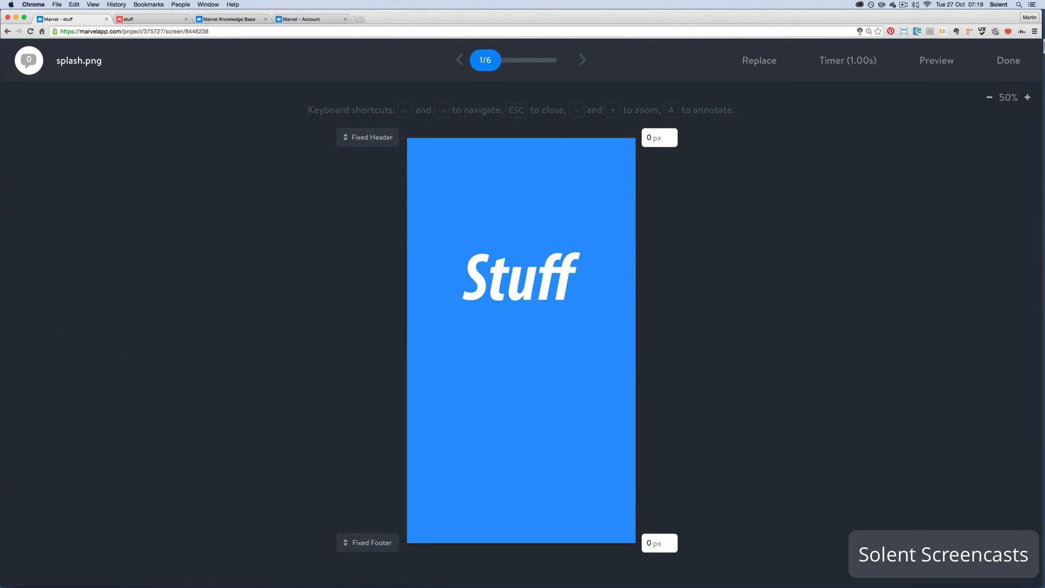
click(925, 63)
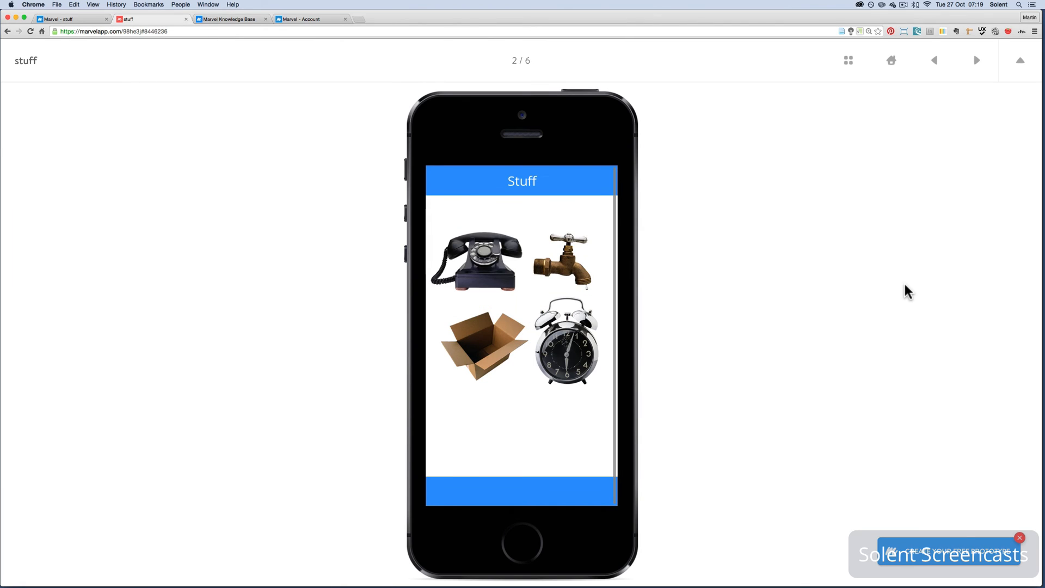
click(580, 363)
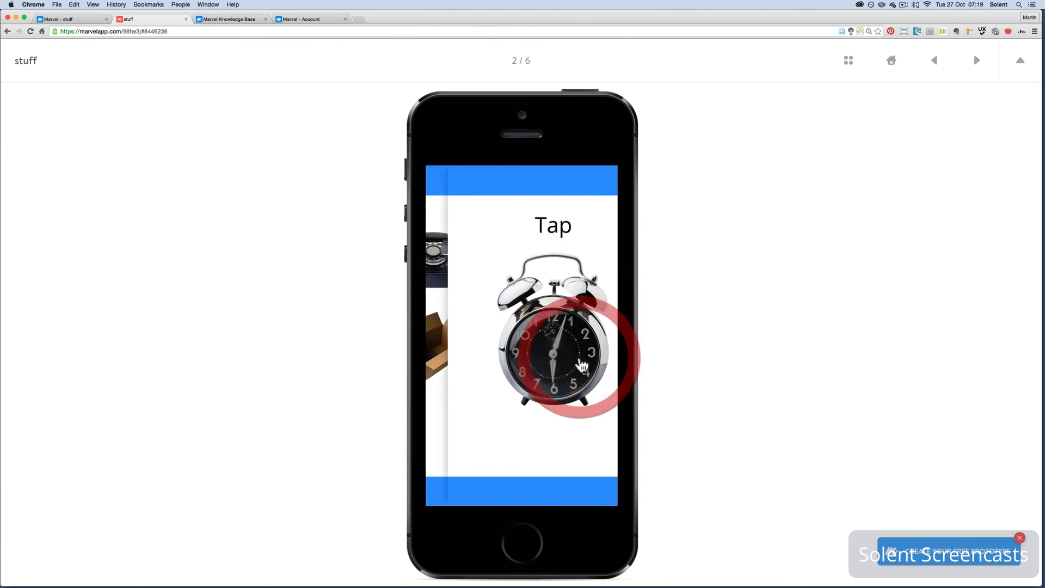
click(601, 184)
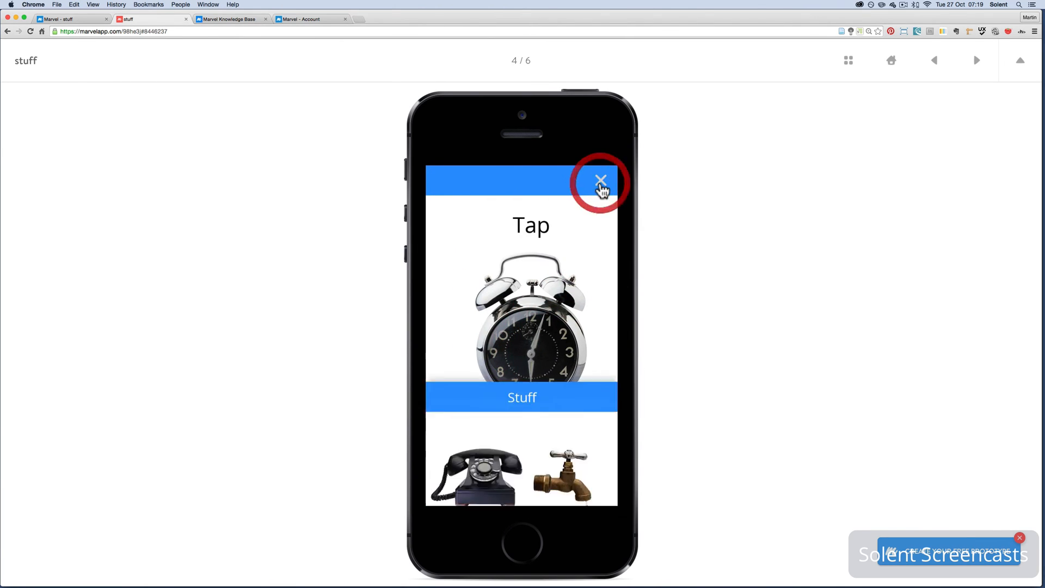
click(489, 265)
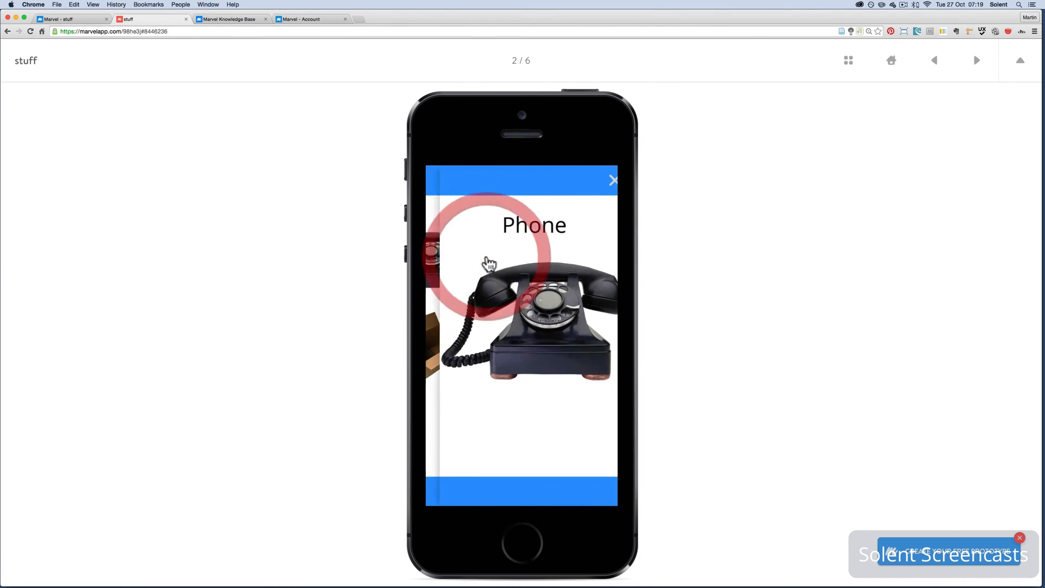
click(602, 186)
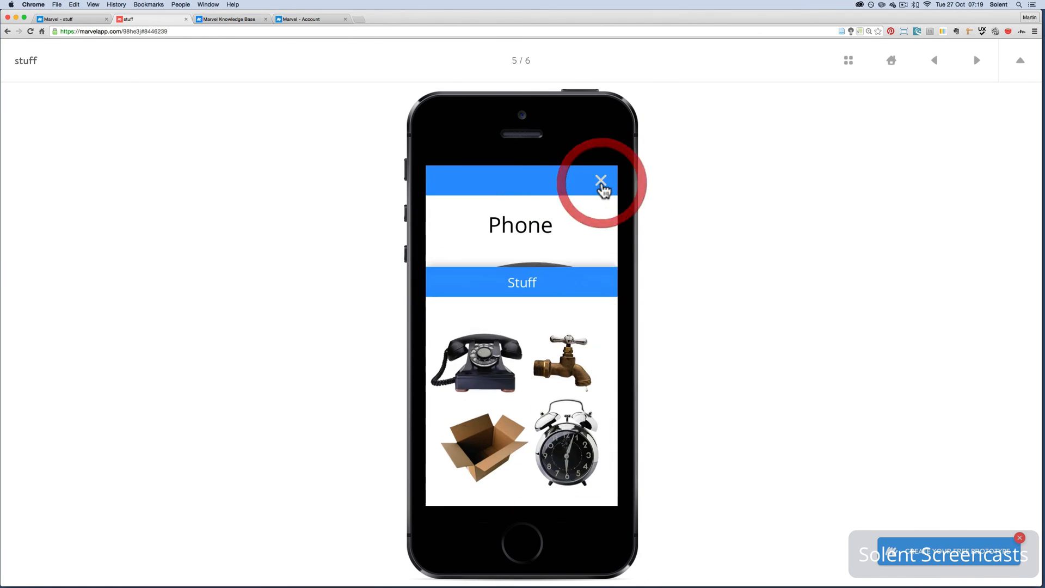
click(564, 262)
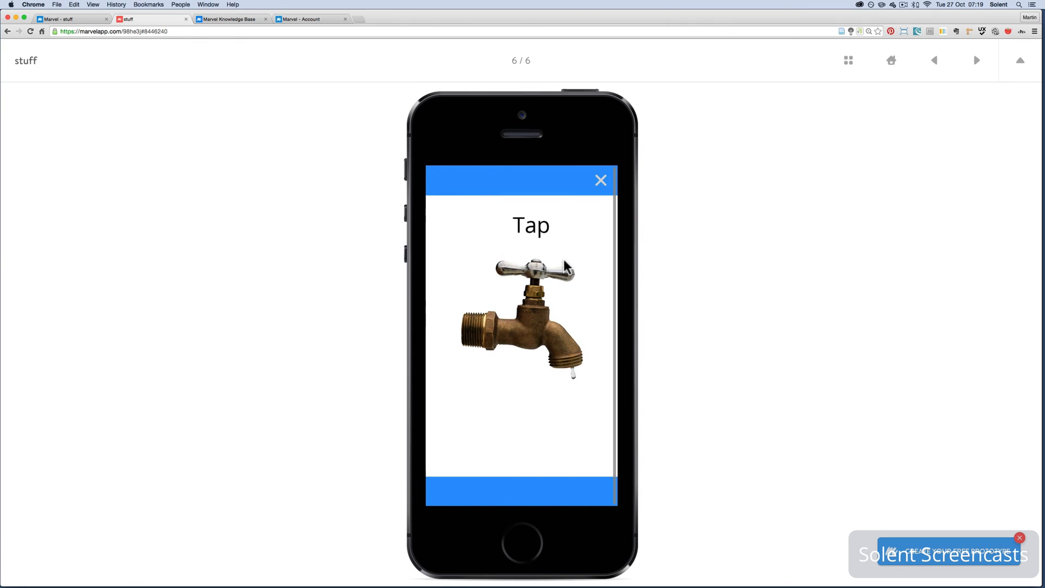
click(601, 184)
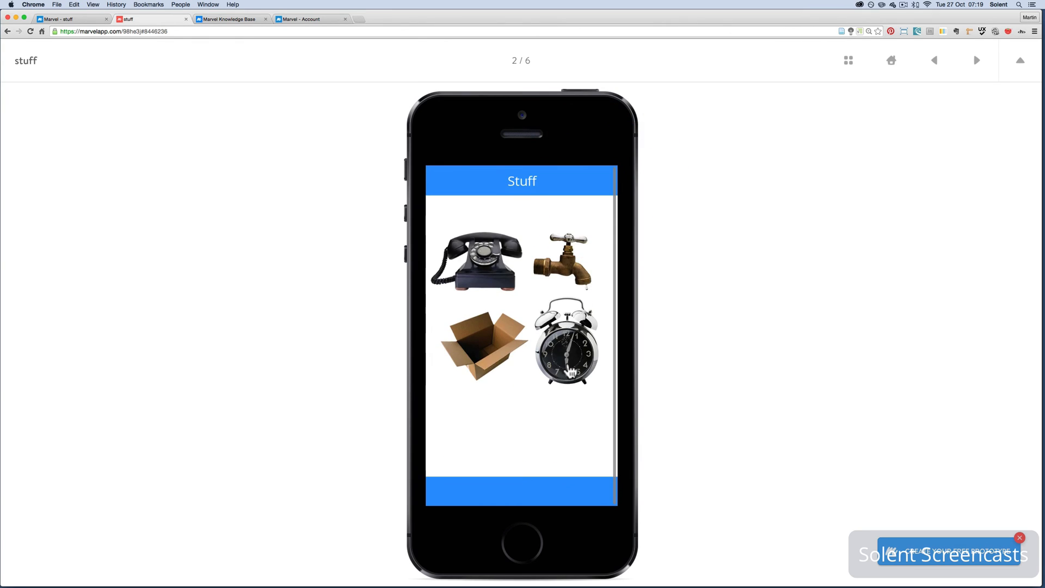
click(570, 367)
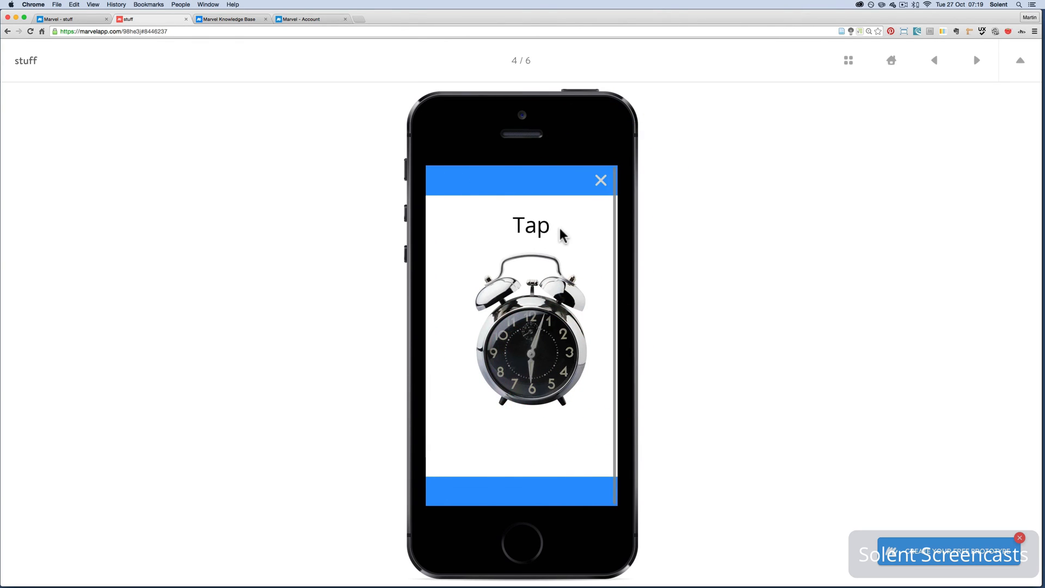
click(601, 182)
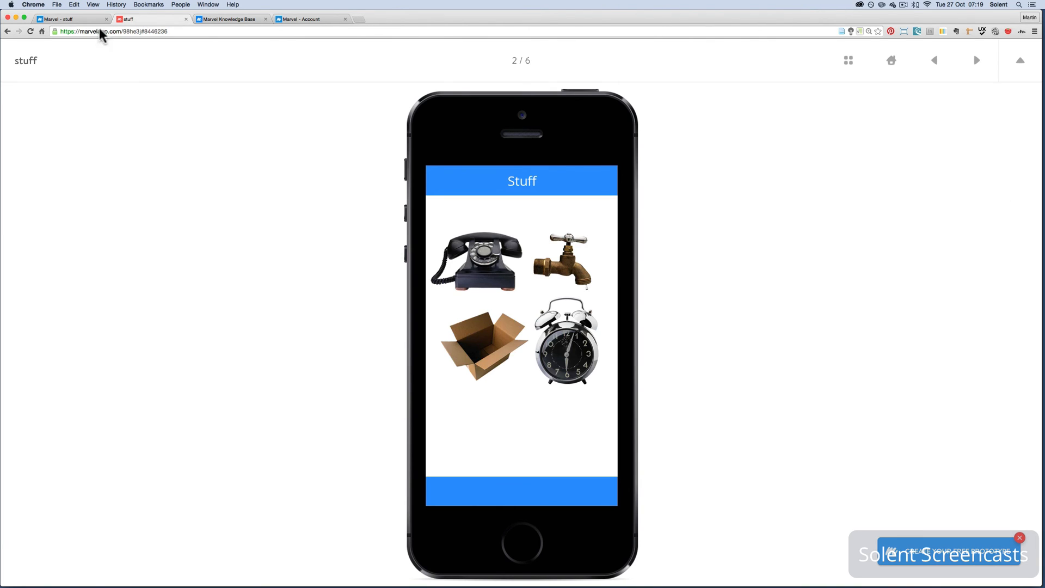
click(70, 19)
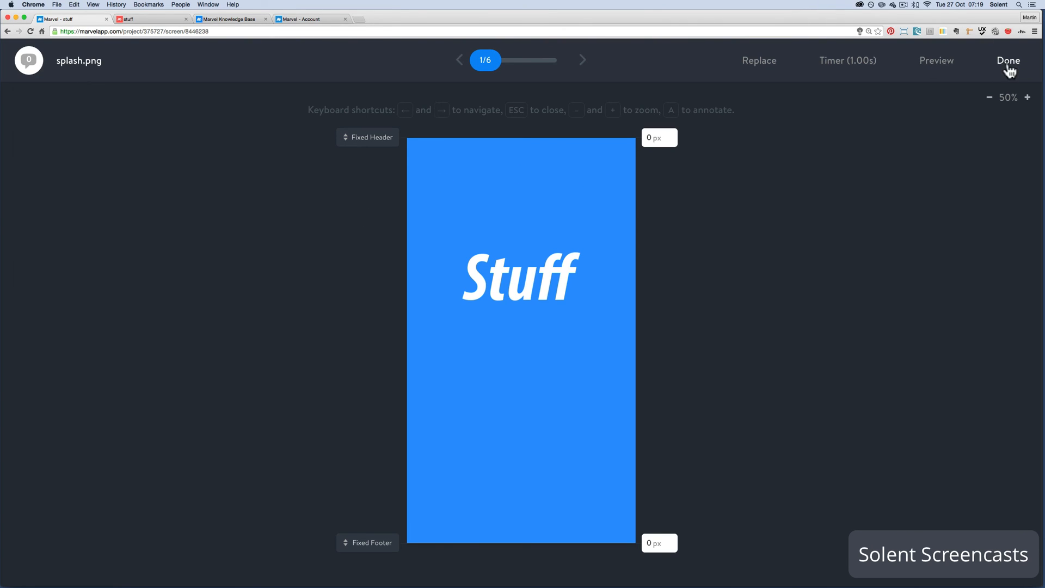
click(1009, 65)
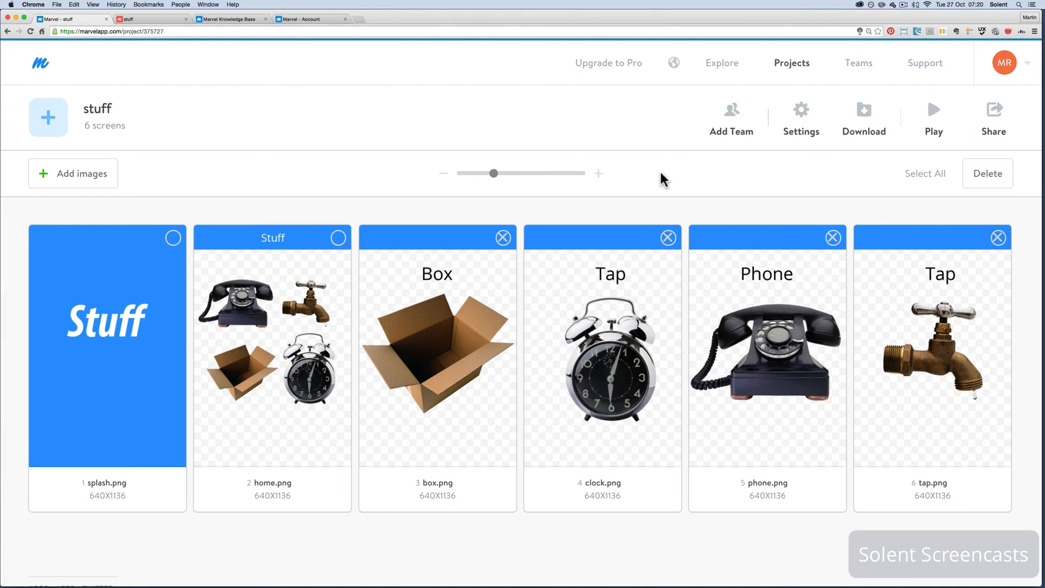
Play the prototype from the project overview, test the clock and telephone links with their close crosses, and close the preview
mouse_move(665, 353)
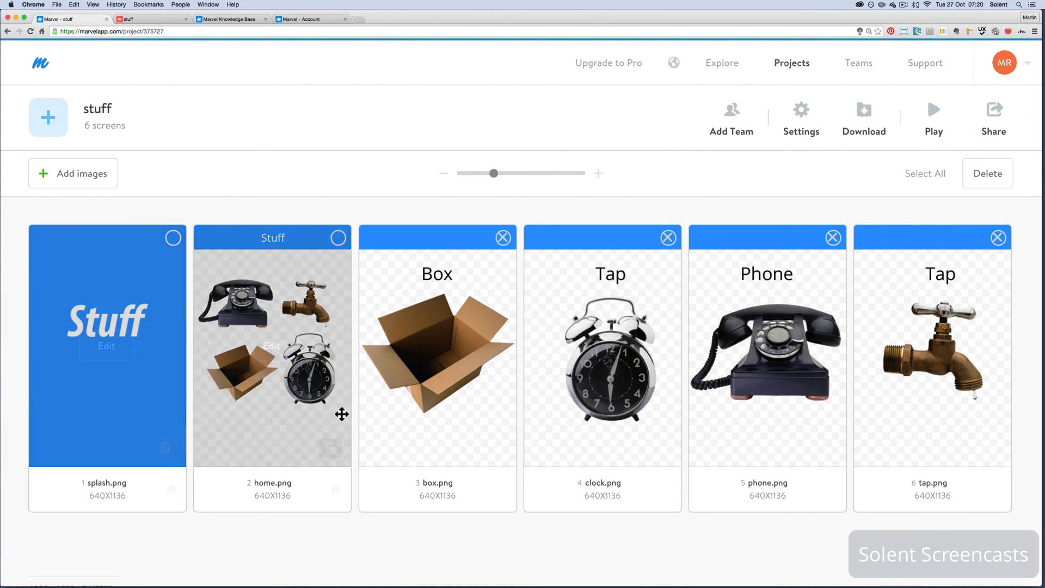
mouse_move(803, 460)
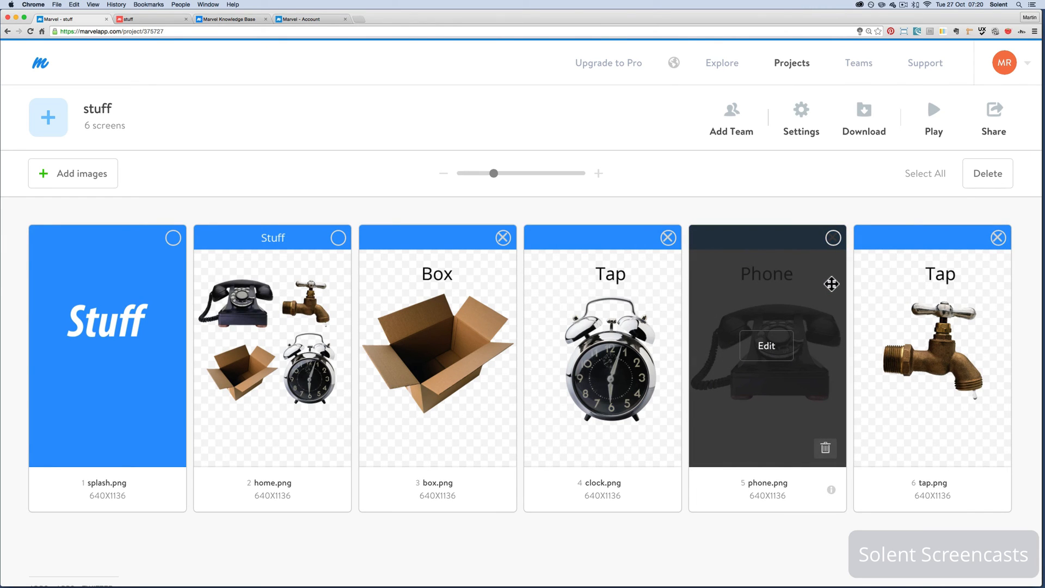
click(939, 128)
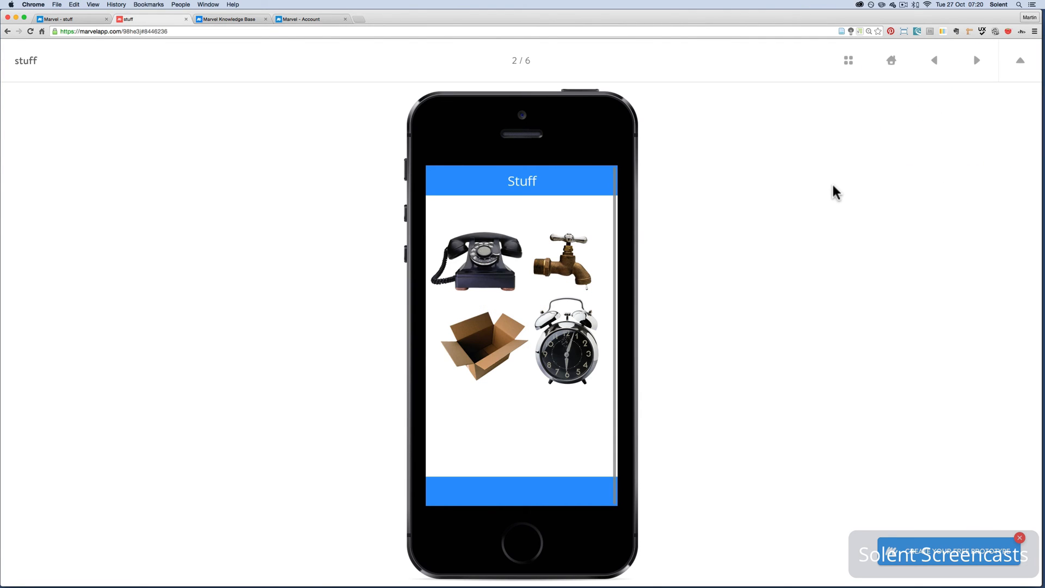
click(567, 364)
click(601, 177)
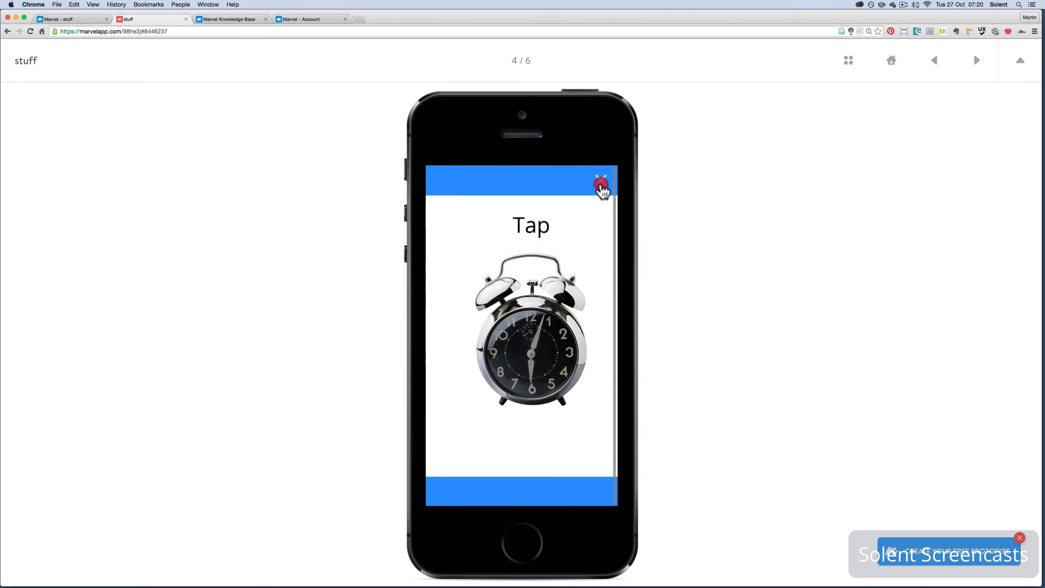
click(475, 264)
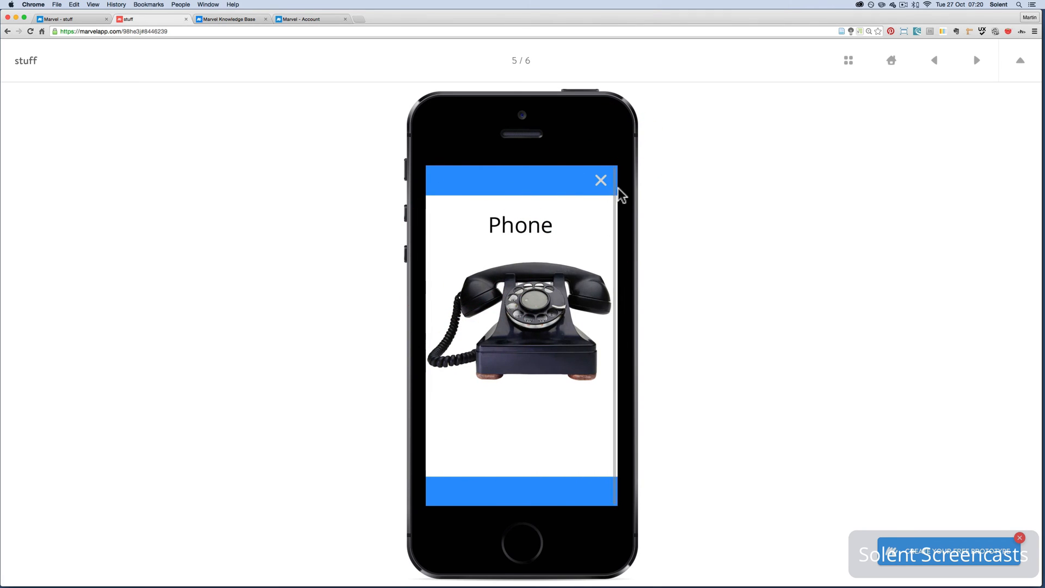
scroll(590, 349, down, 1)
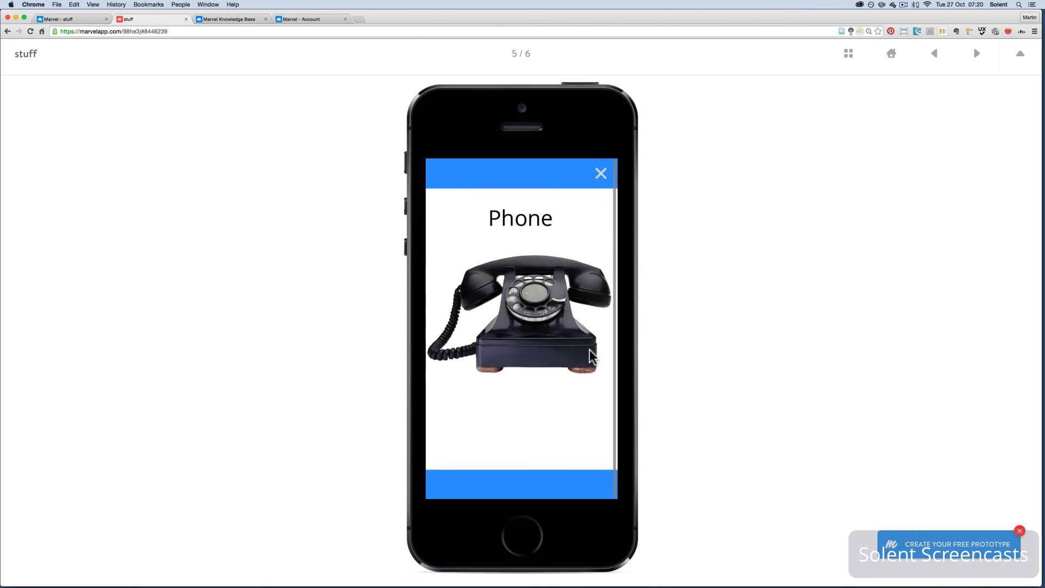
scroll(590, 381, up, 1)
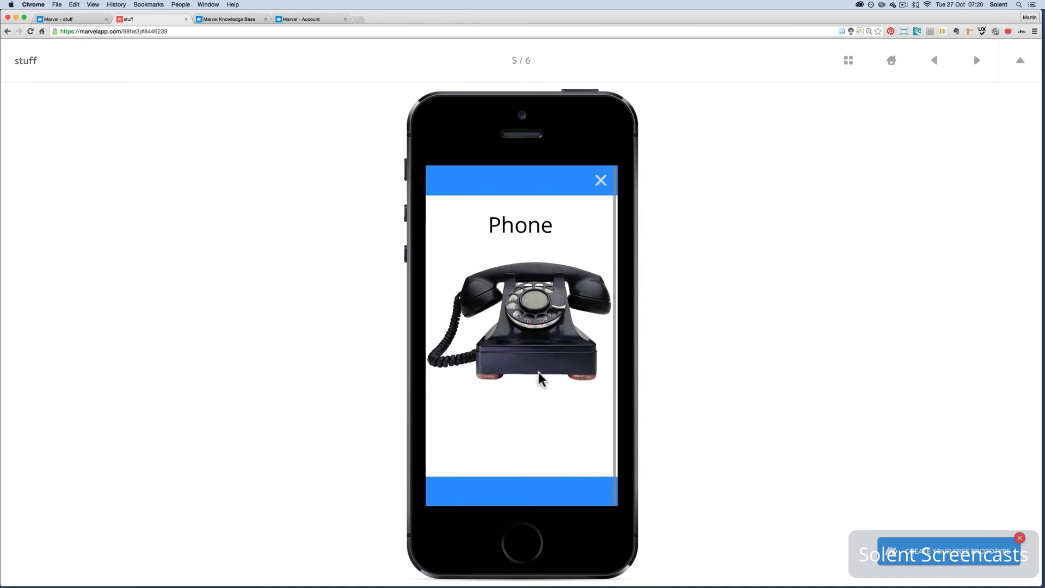
click(600, 180)
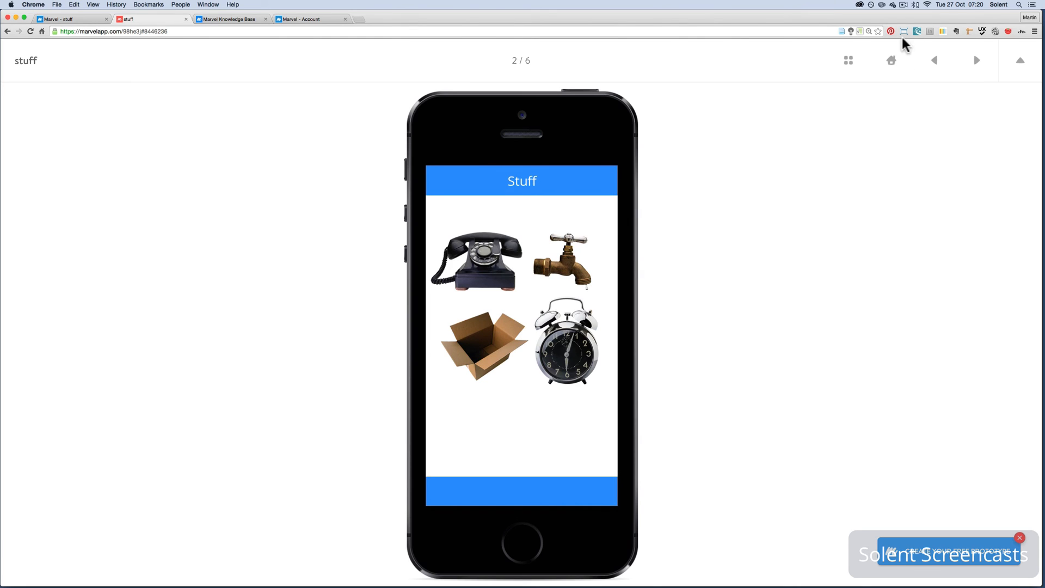
click(187, 19)
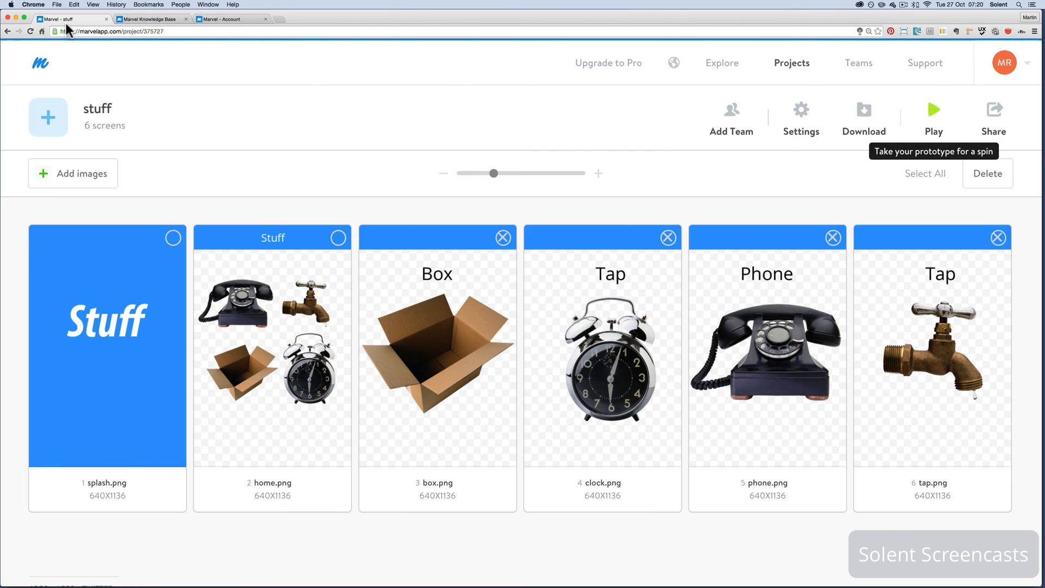
Copy the prototype's sharing URL, load it in place of the account page to test the tap link, and close that page
mouse_move(925, 62)
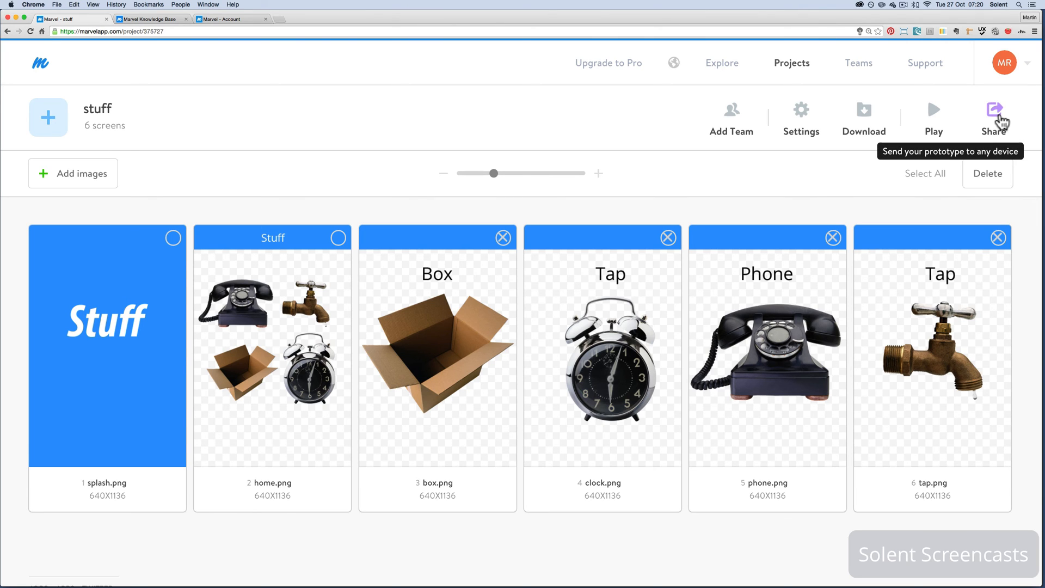
click(1000, 122)
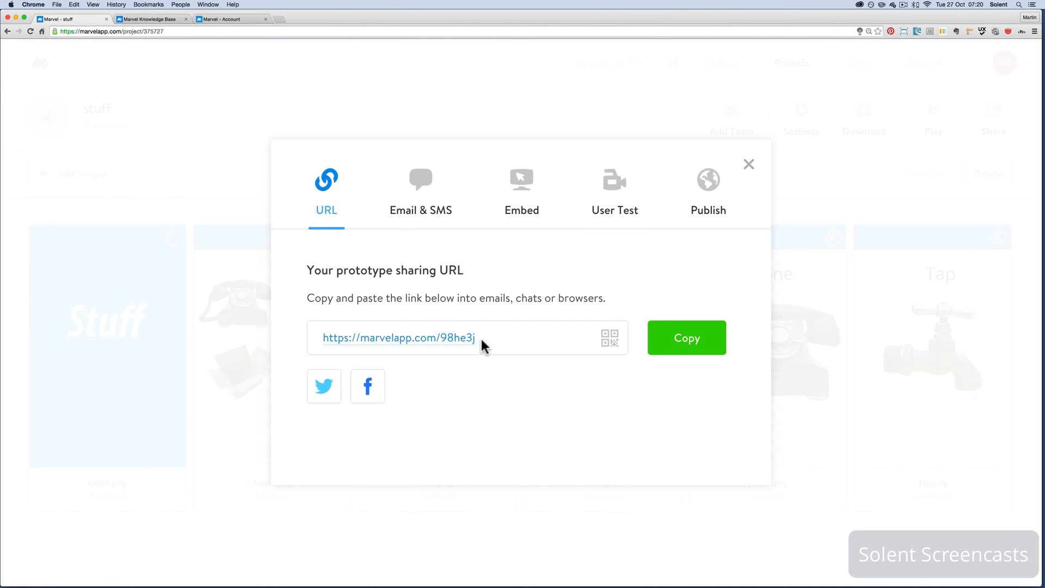
drag(483, 345, 301, 330)
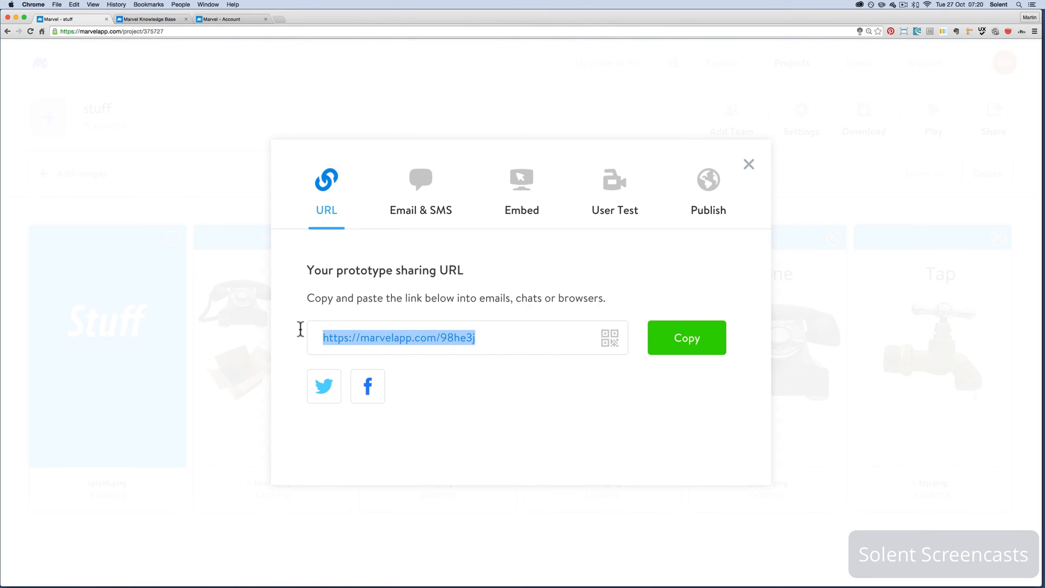
click(238, 20)
click(201, 31)
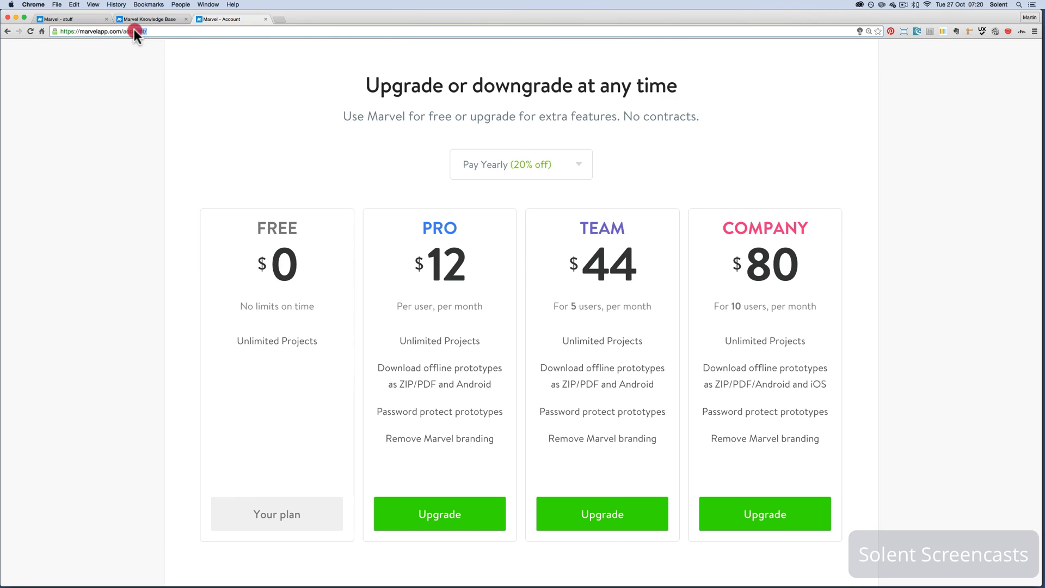
click(4, 27)
key(super+v)
key(Return)
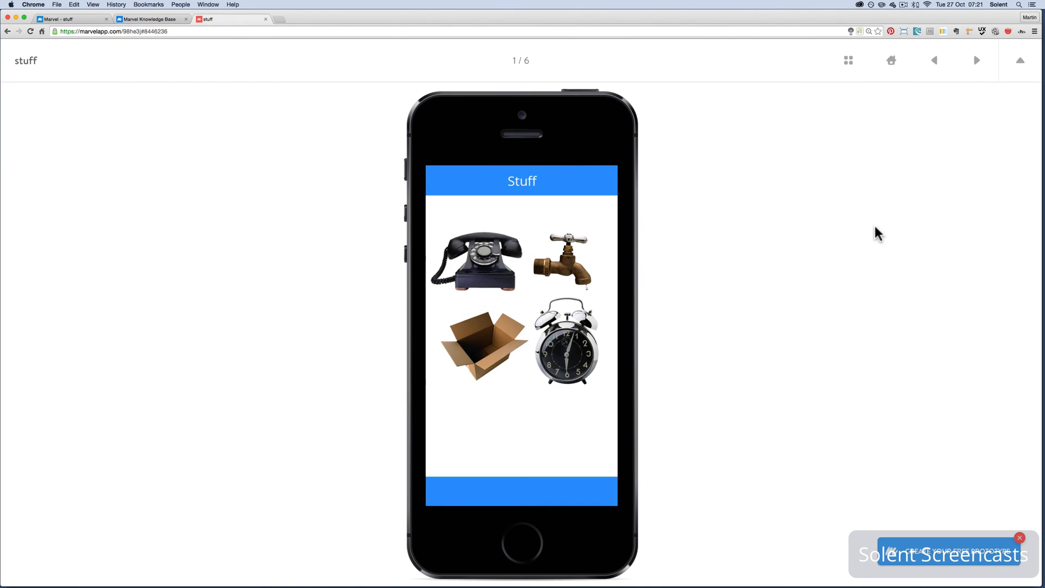
click(550, 274)
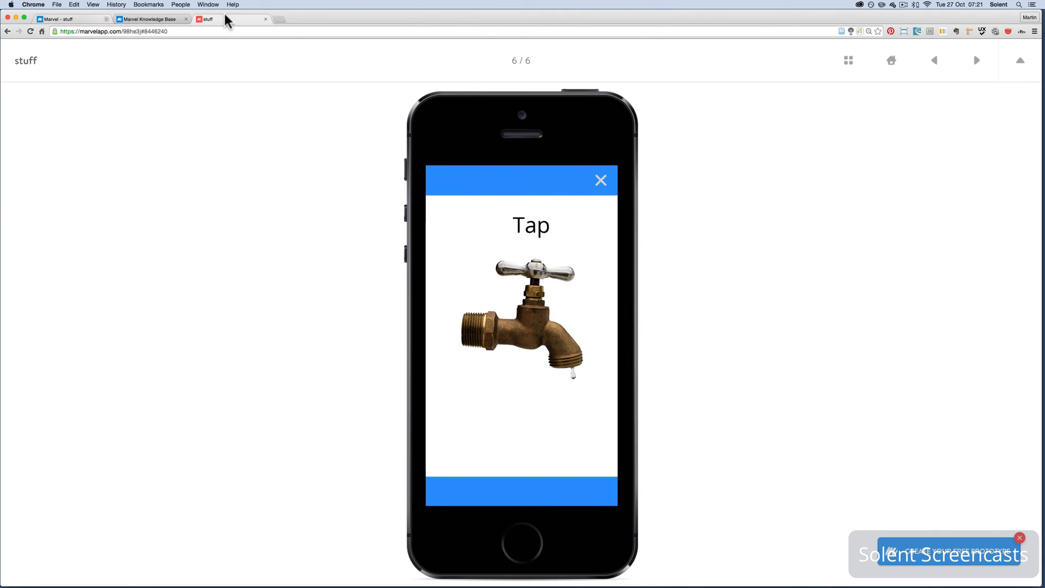
click(265, 19)
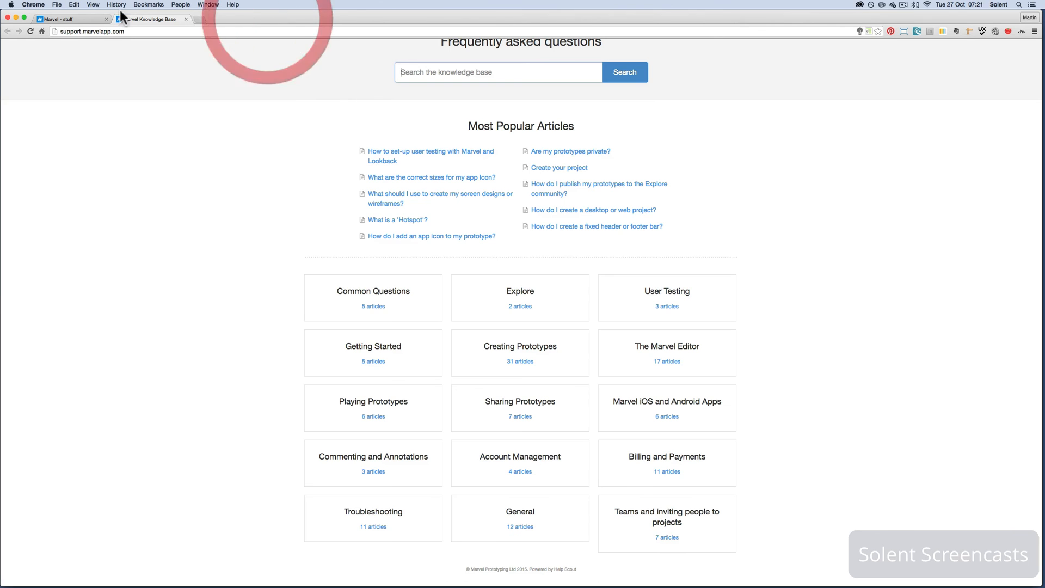
Return to the stuff project's sharing dialog and view the Email & SMS sharing form with the SMS option
click(87, 20)
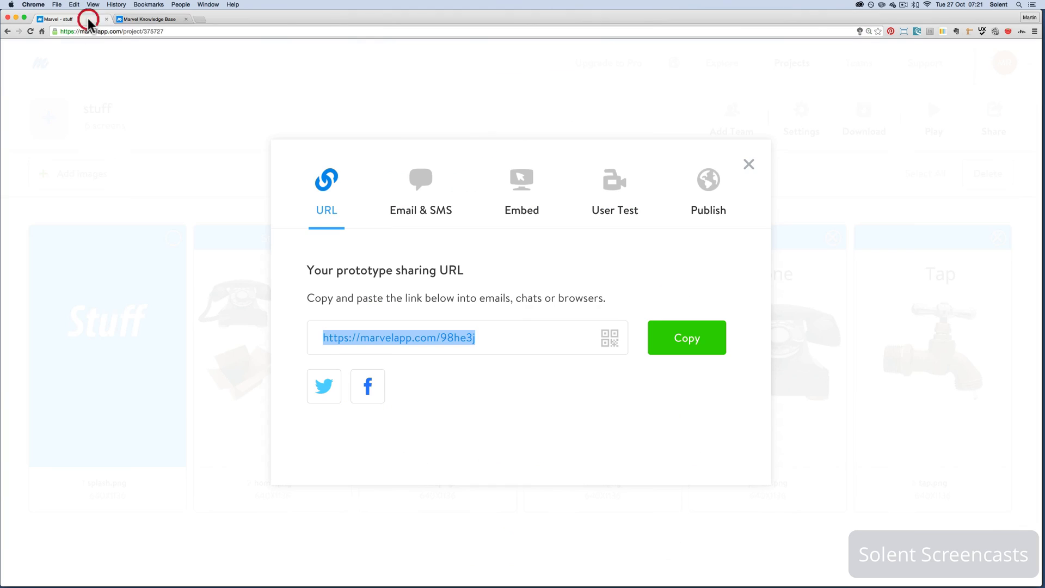
click(428, 199)
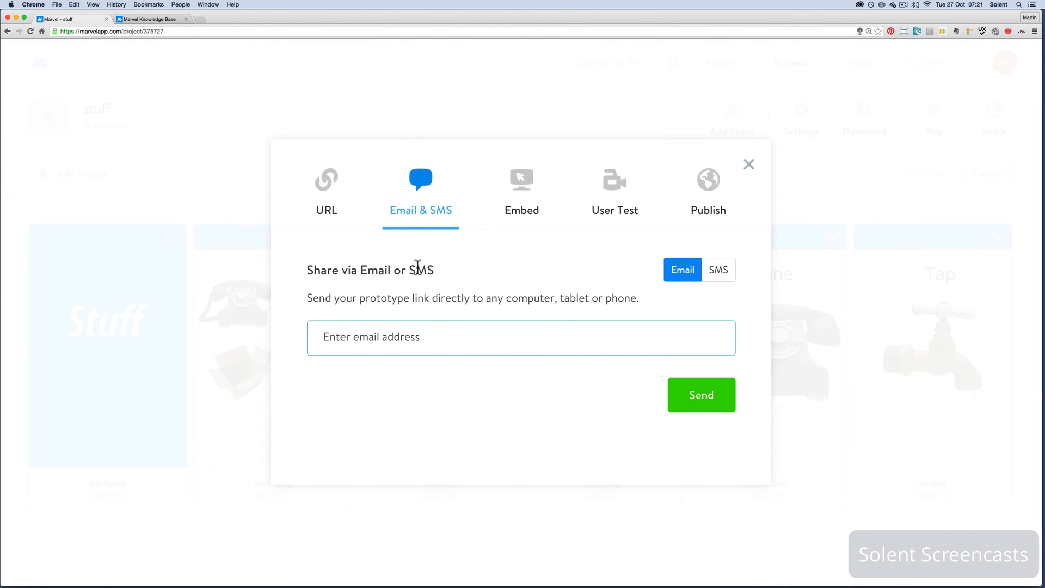
click(723, 269)
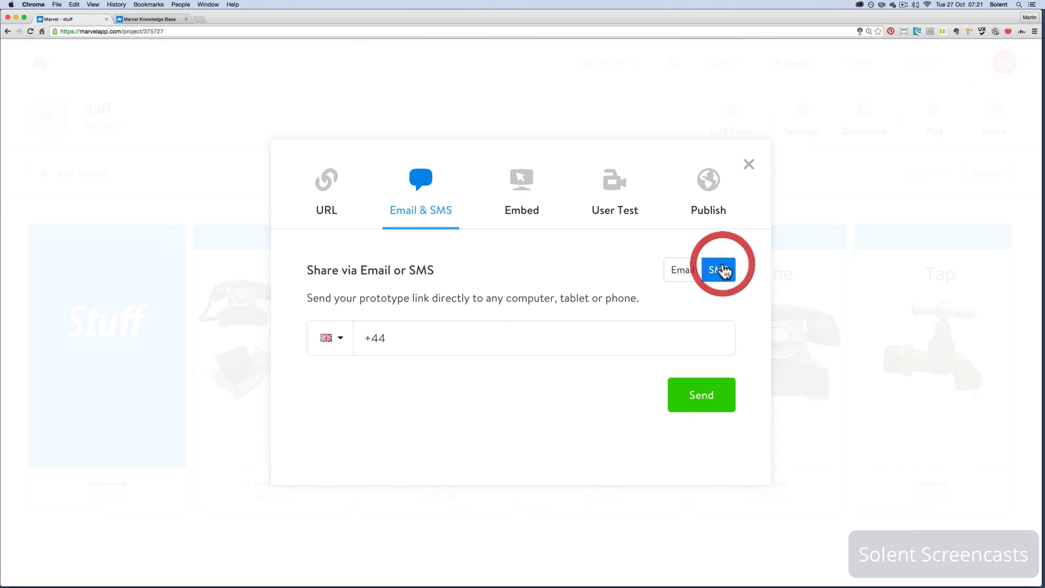
Review the Email, SMS, Embed, User Test, Publish and URL sharing options, and close the sharing dialog
click(683, 276)
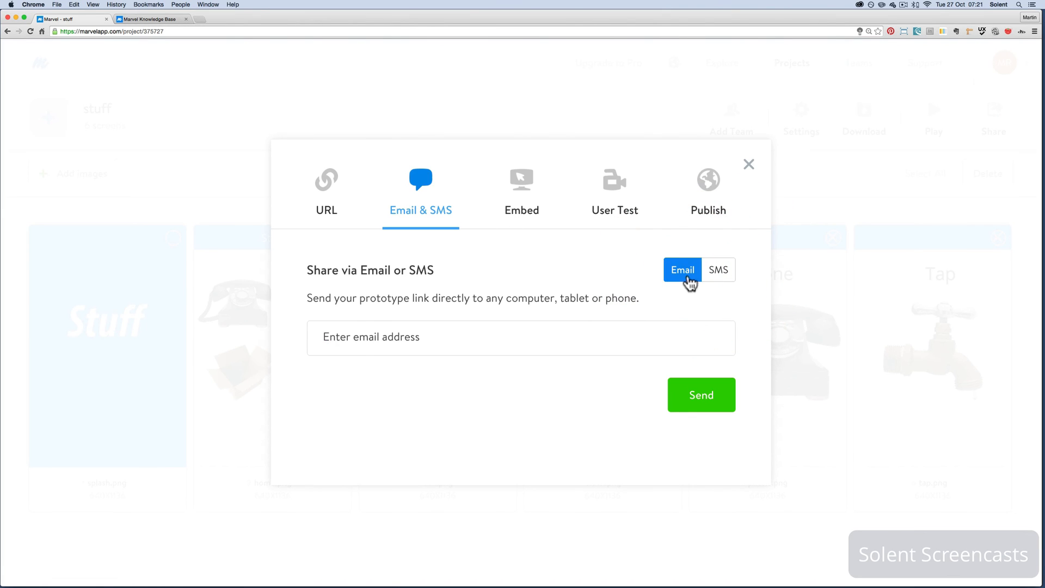
click(713, 273)
click(680, 275)
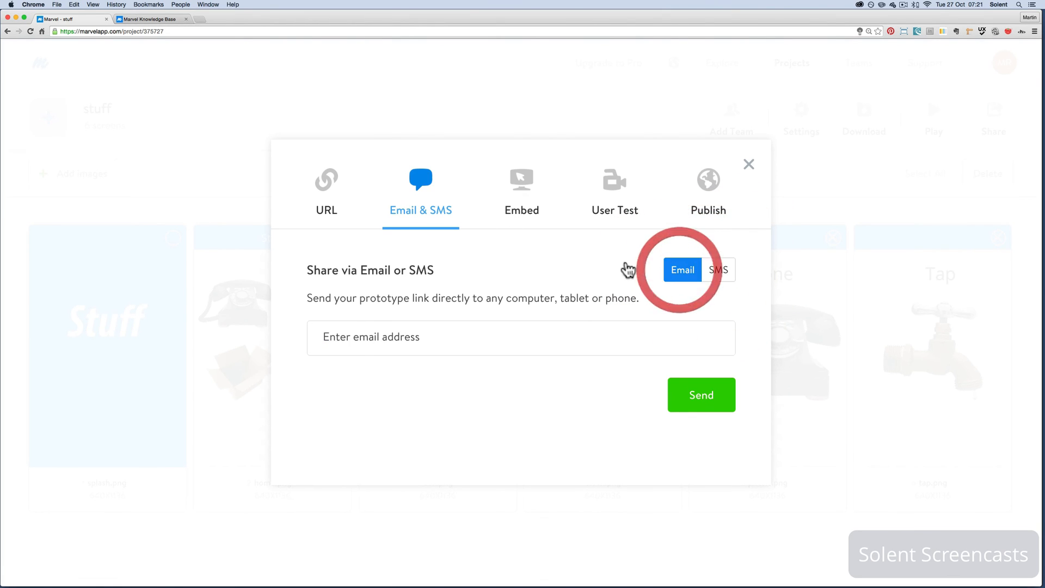
click(523, 209)
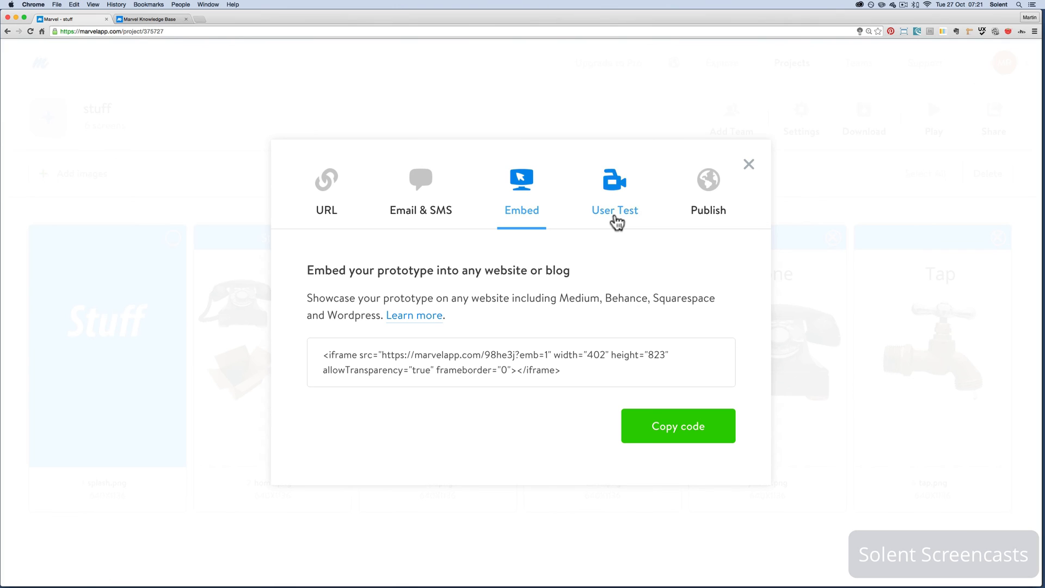
click(615, 218)
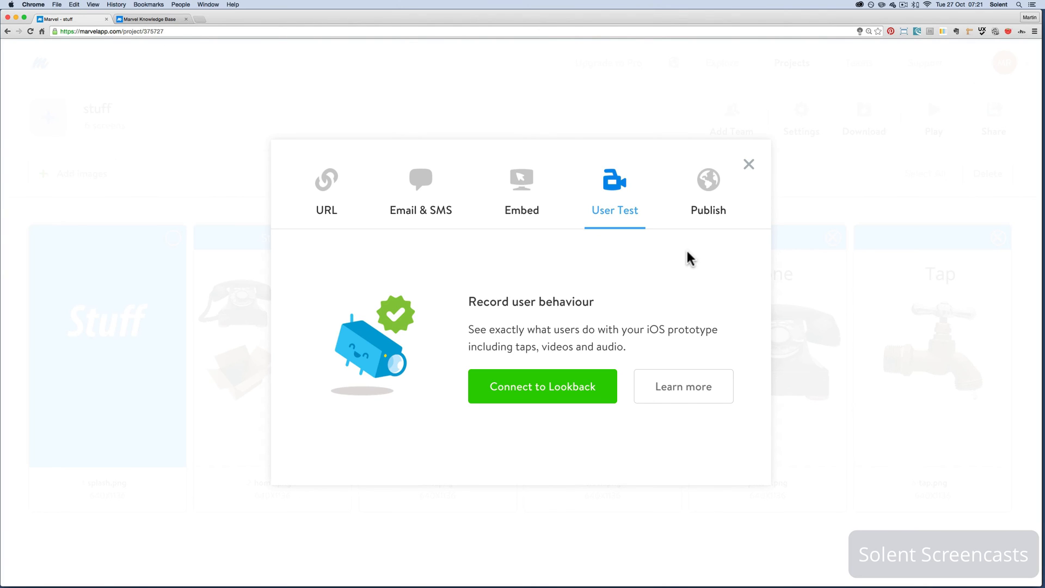
click(714, 214)
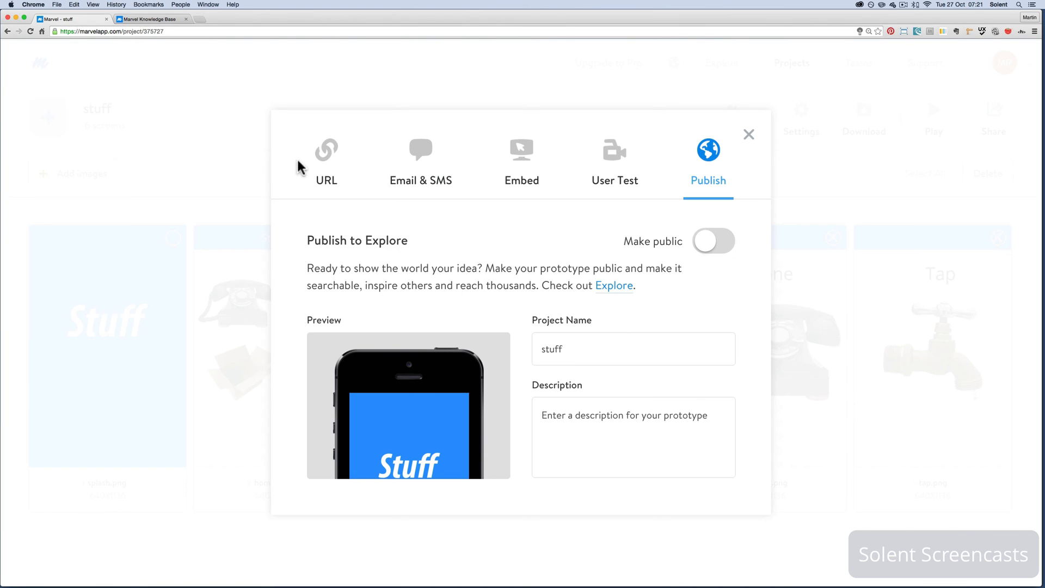
click(332, 153)
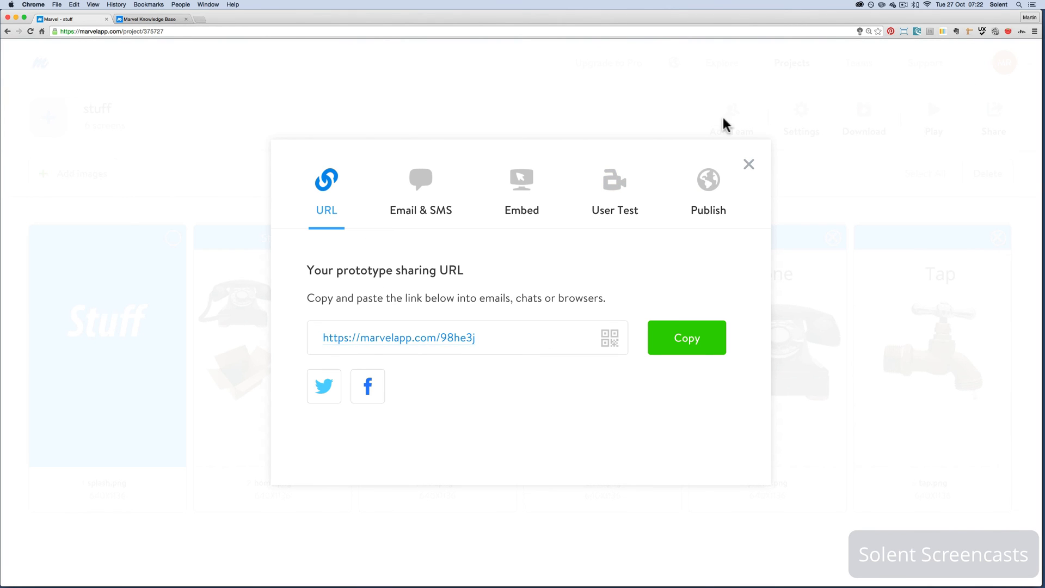
click(746, 170)
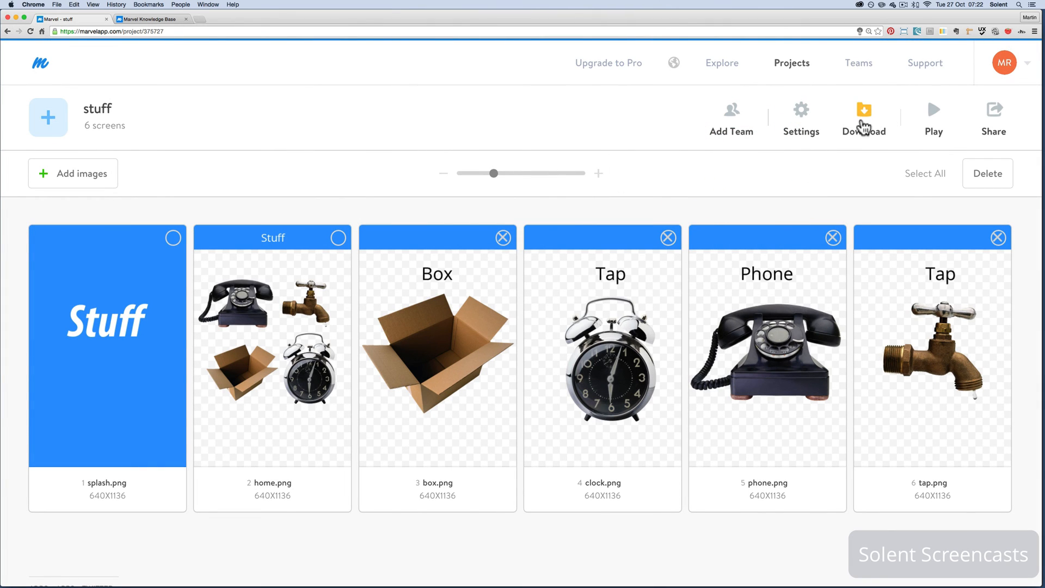
View the project's PDF download option and return to the screens overview
click(861, 124)
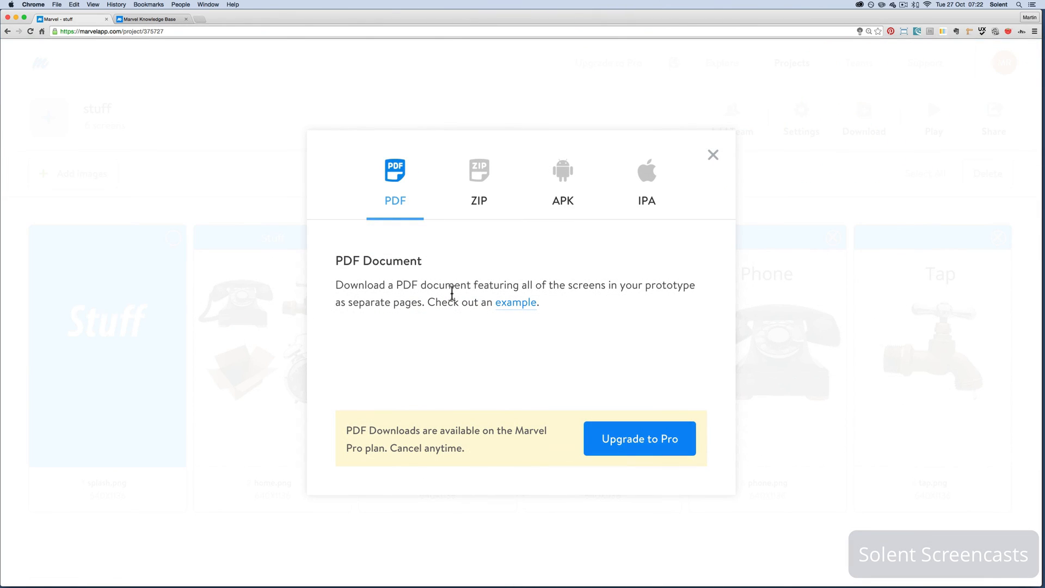
click(714, 156)
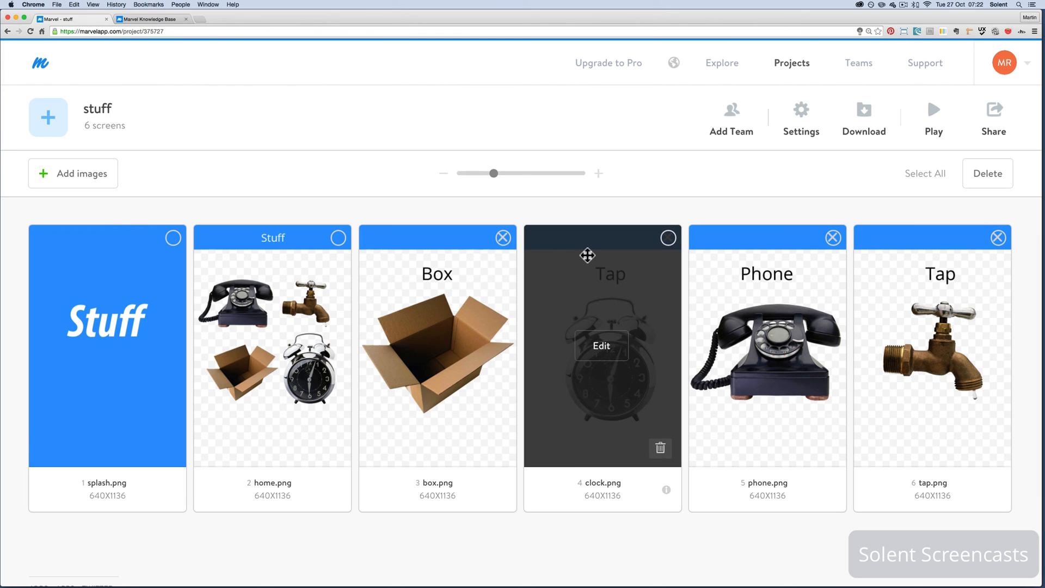
click(667, 238)
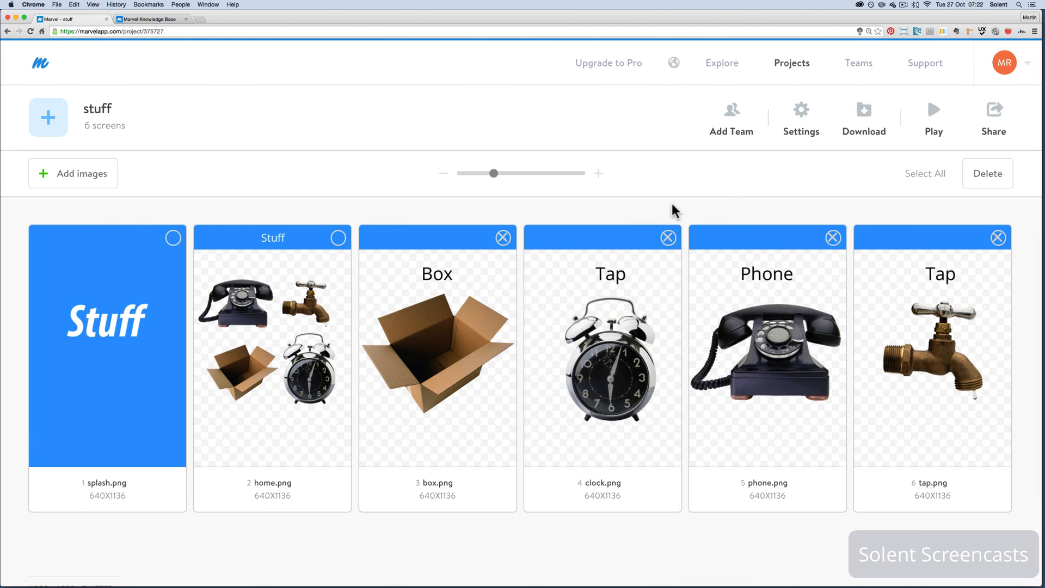
Look over the introduction, store links and video on Marvel's Apps page
scroll(673, 210, down, 1)
scroll(674, 210, down, 1)
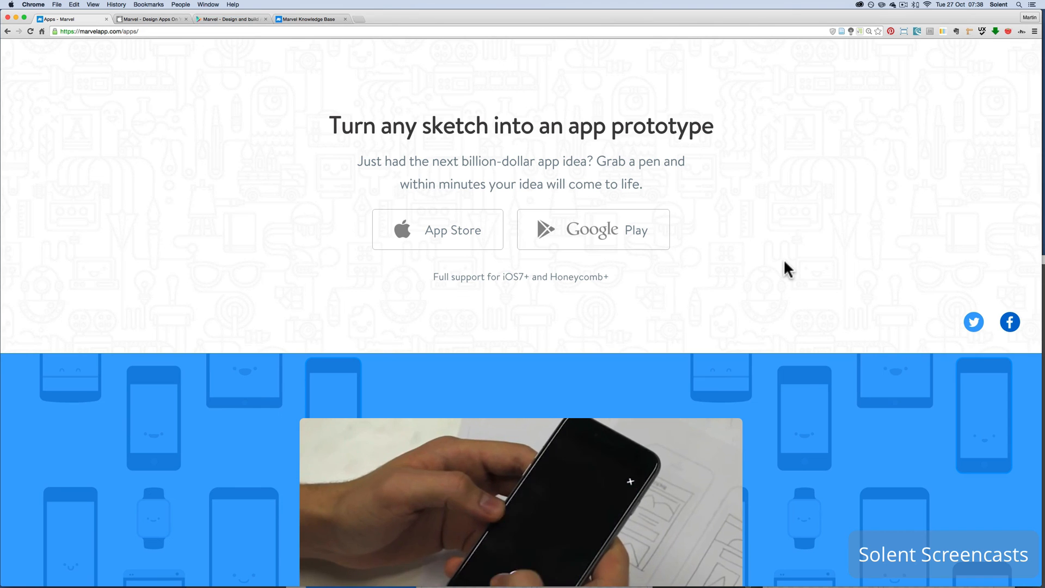
scroll(784, 246, down, 3)
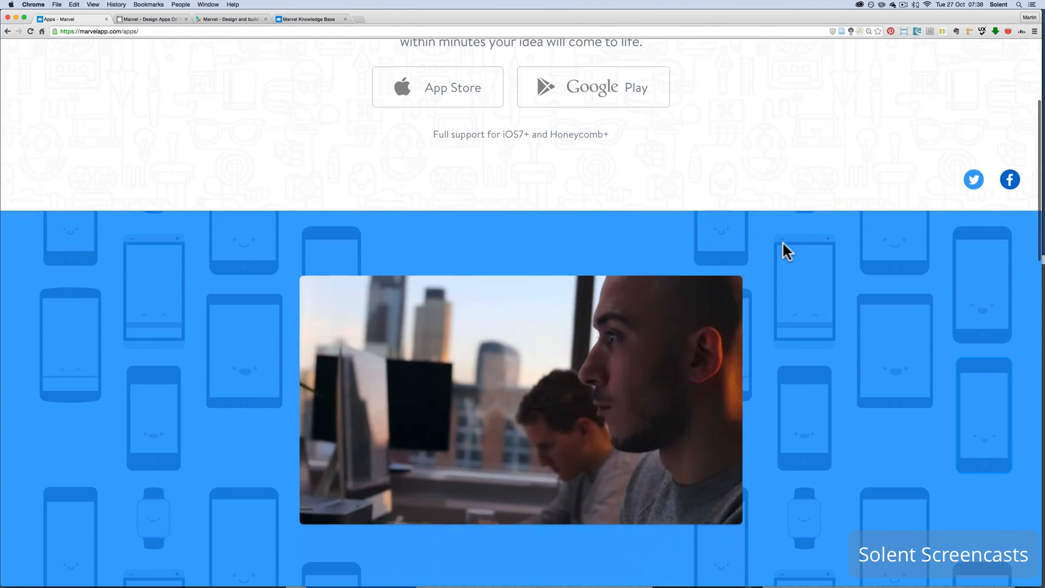
scroll(784, 246, up, 5)
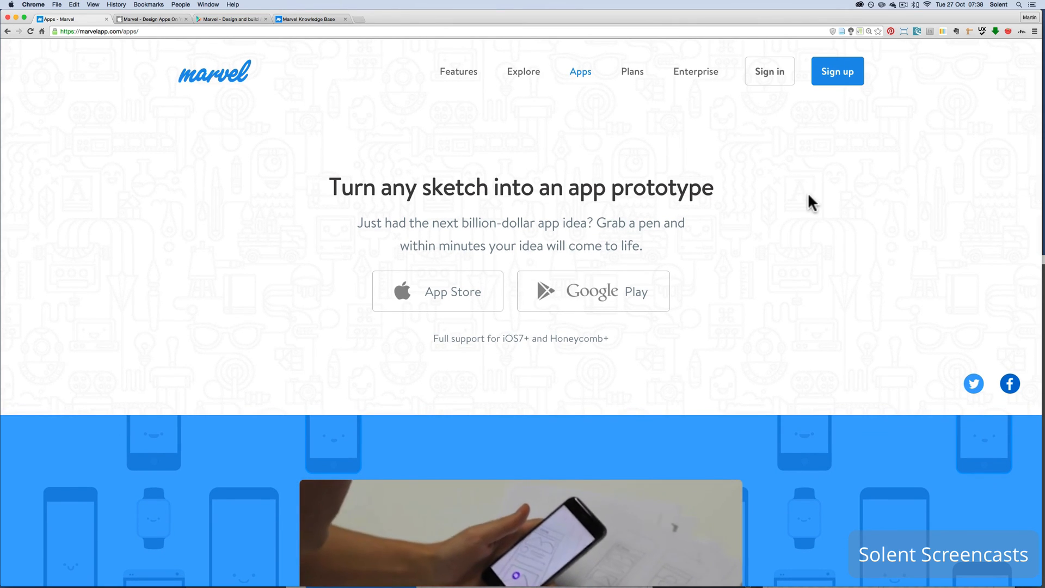
Examine the Marvel app's iTunes page, including its iPhone, Apple Watch and iPad screenshots
click(158, 18)
scroll(646, 295, down, 5)
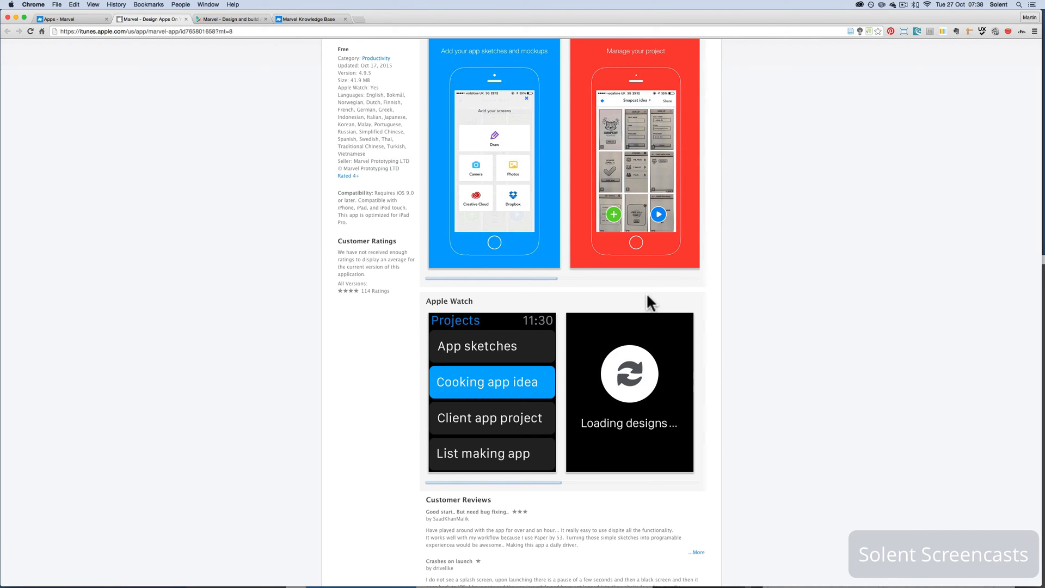
scroll(647, 295, up, 2)
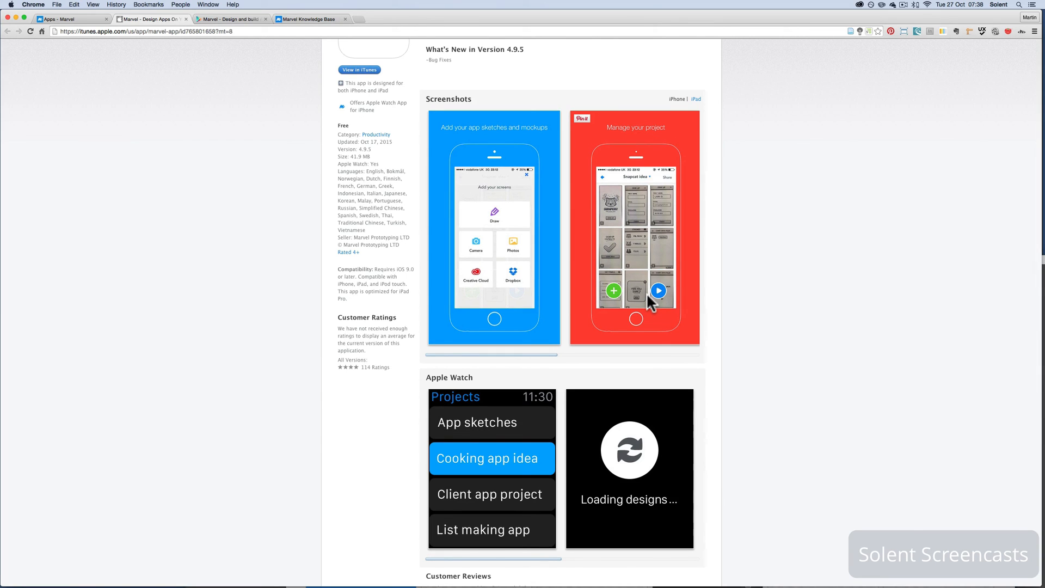
scroll(647, 296, down, 2)
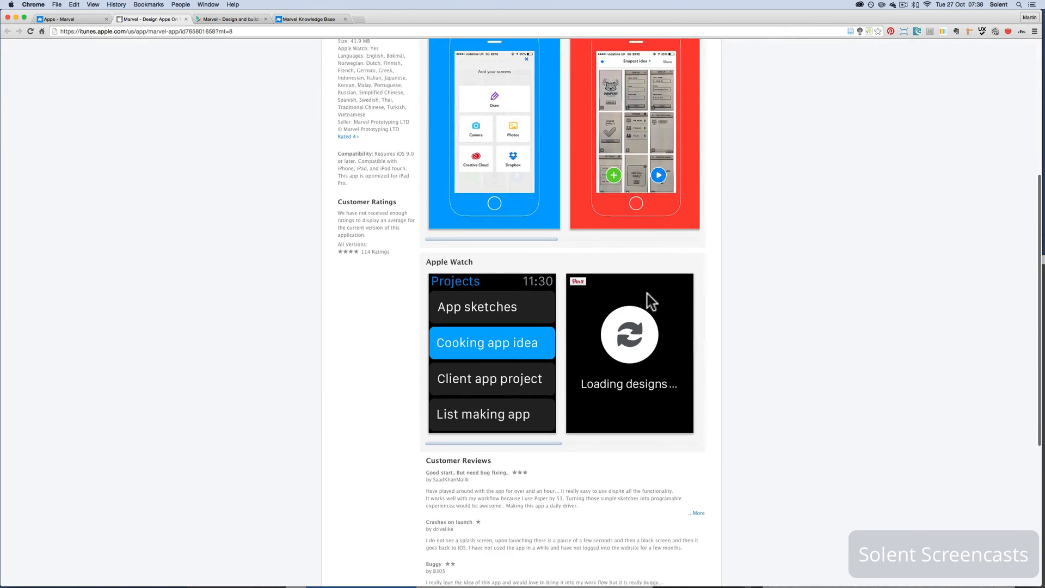
scroll(647, 296, up, 5)
scroll(647, 296, down, 2)
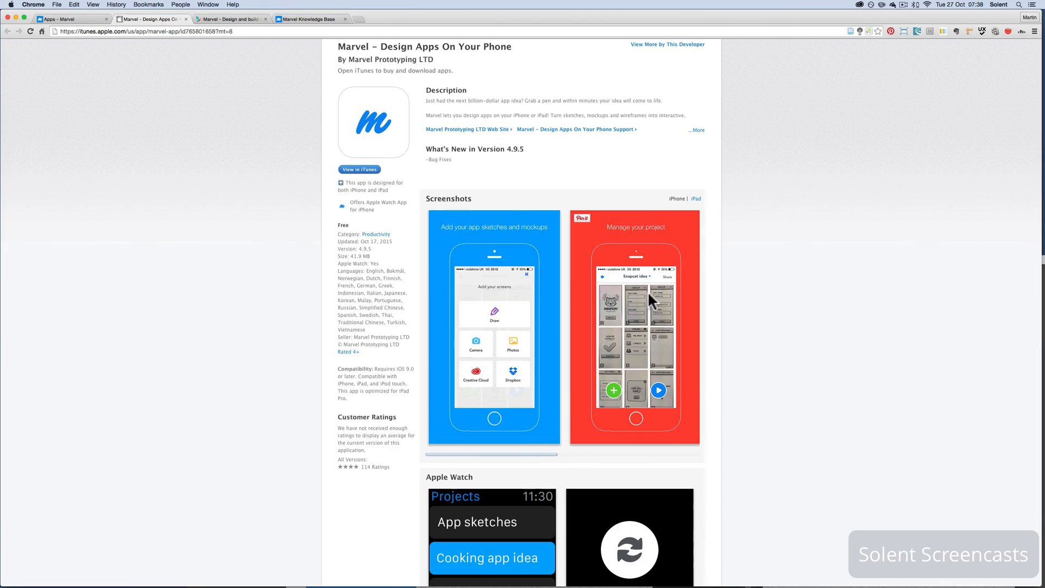
click(697, 199)
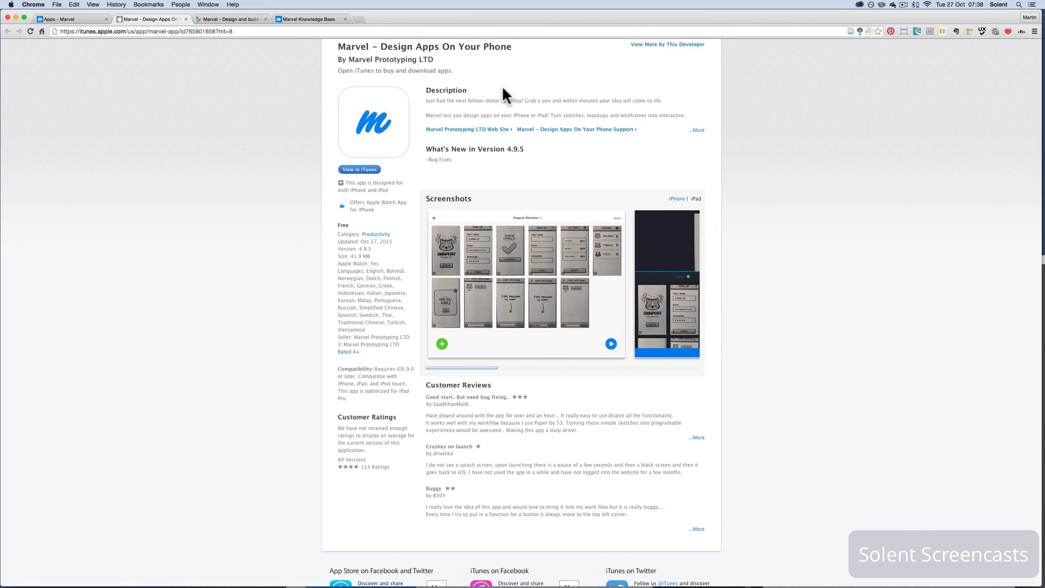
scroll(530, 196, up, 3)
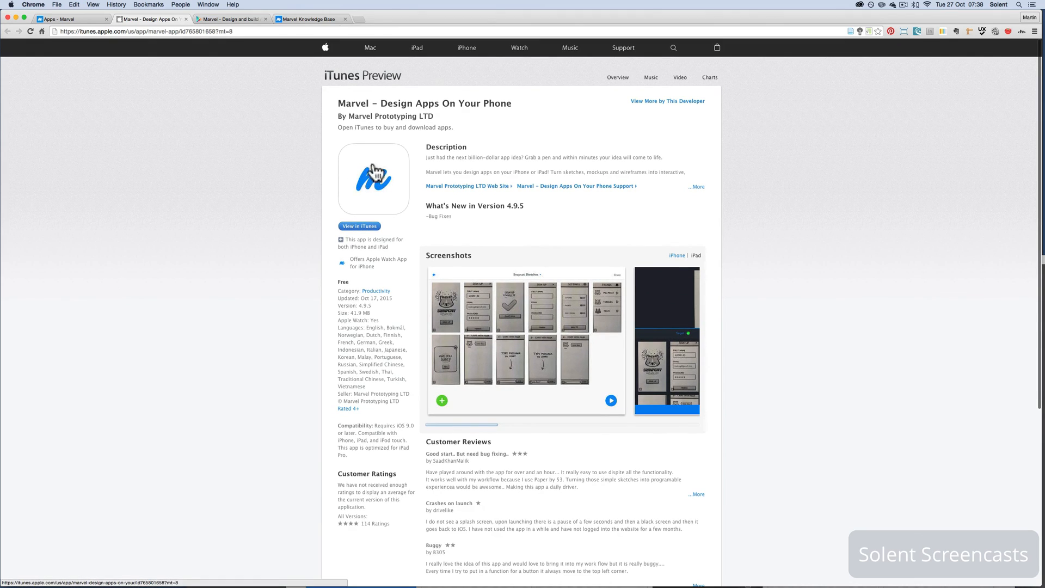
Inspect the Marvel app's Google Play page with an enlarged screenshot, and return to its iTunes page
click(216, 16)
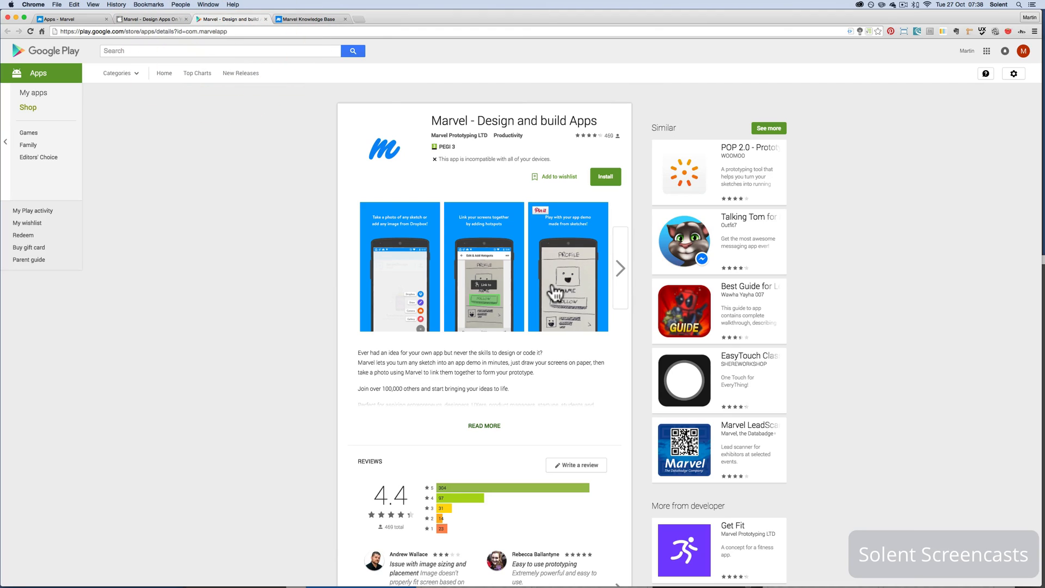
click(618, 272)
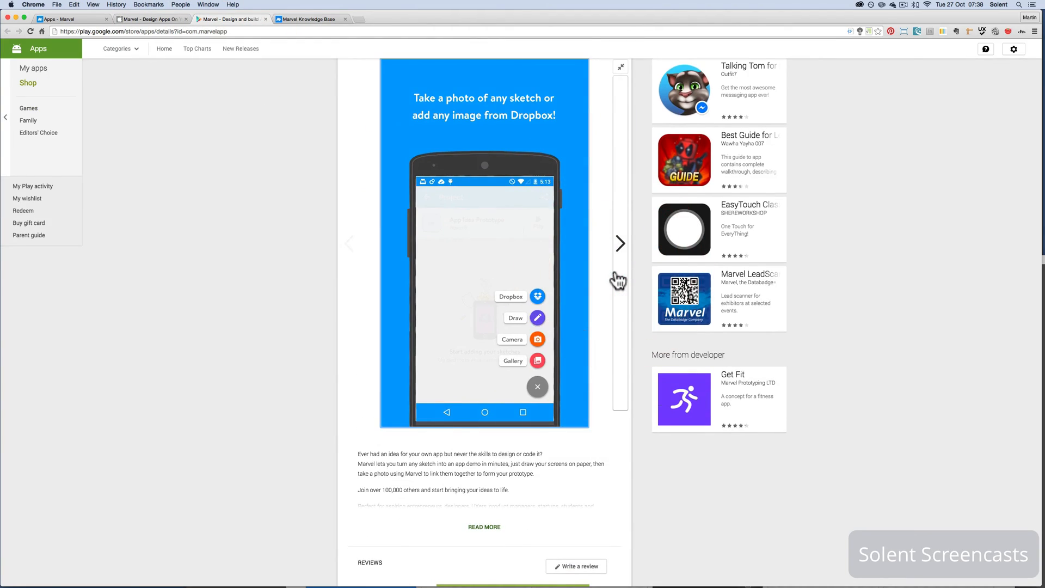
scroll(525, 292, down, 10)
scroll(526, 289, up, 11)
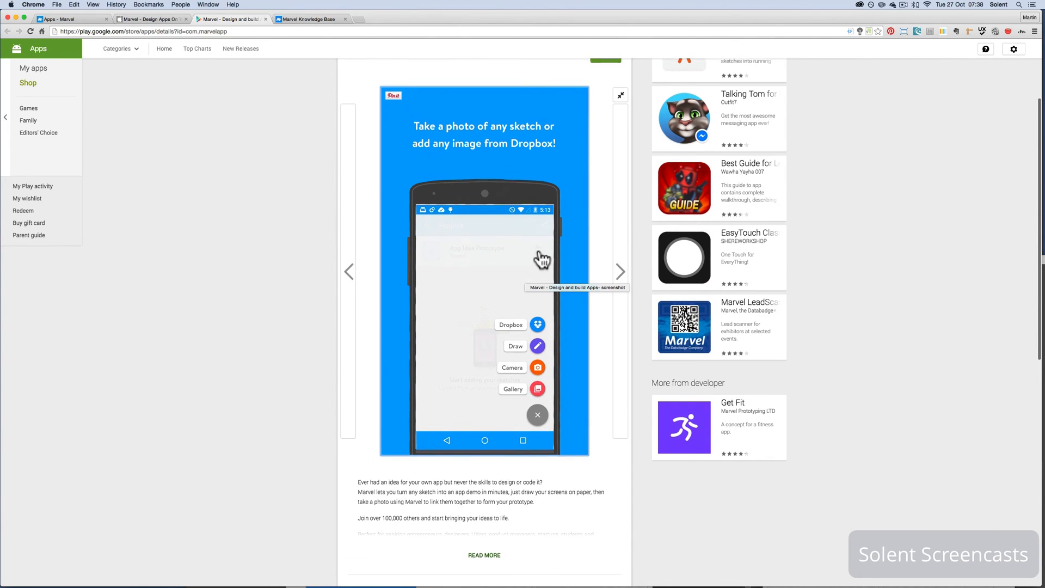
scroll(541, 259, up, 5)
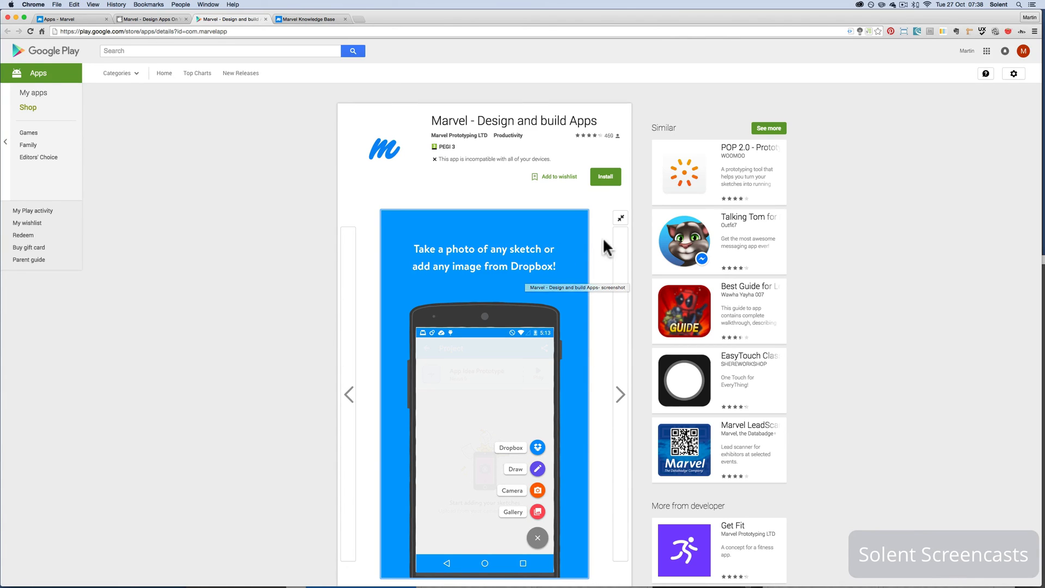
click(131, 19)
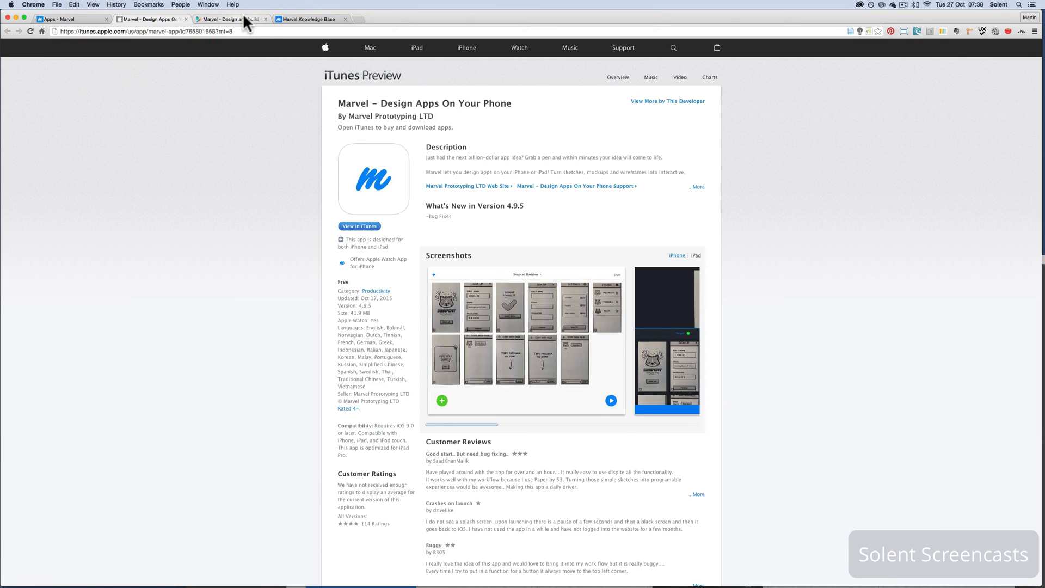
Return to Marvel's Apps page and read through the sketching workflow, cloud sync and free sketch paper PDF sections
click(79, 15)
scroll(857, 202, down, 5)
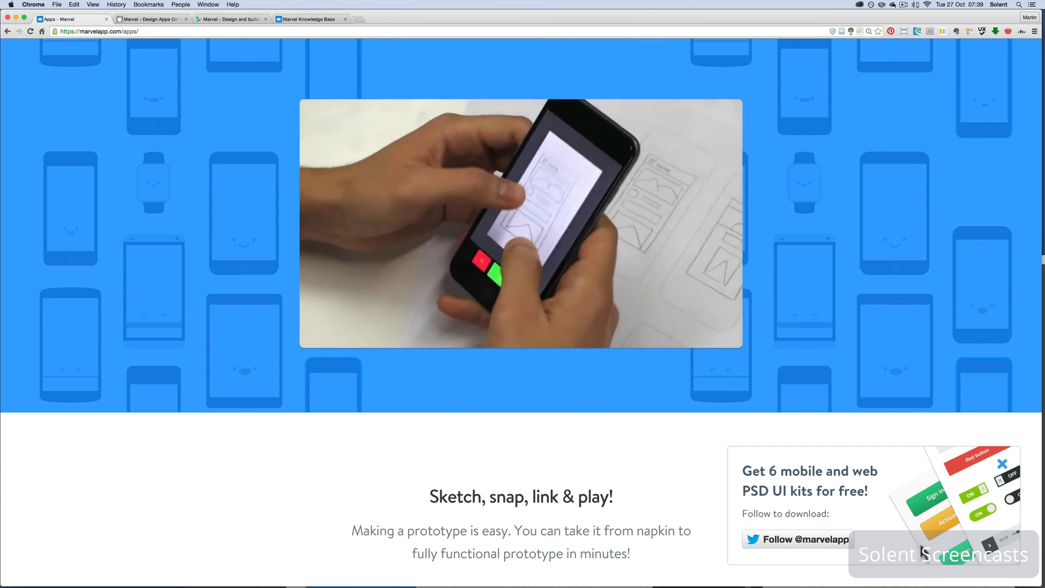
scroll(874, 521, down, 2)
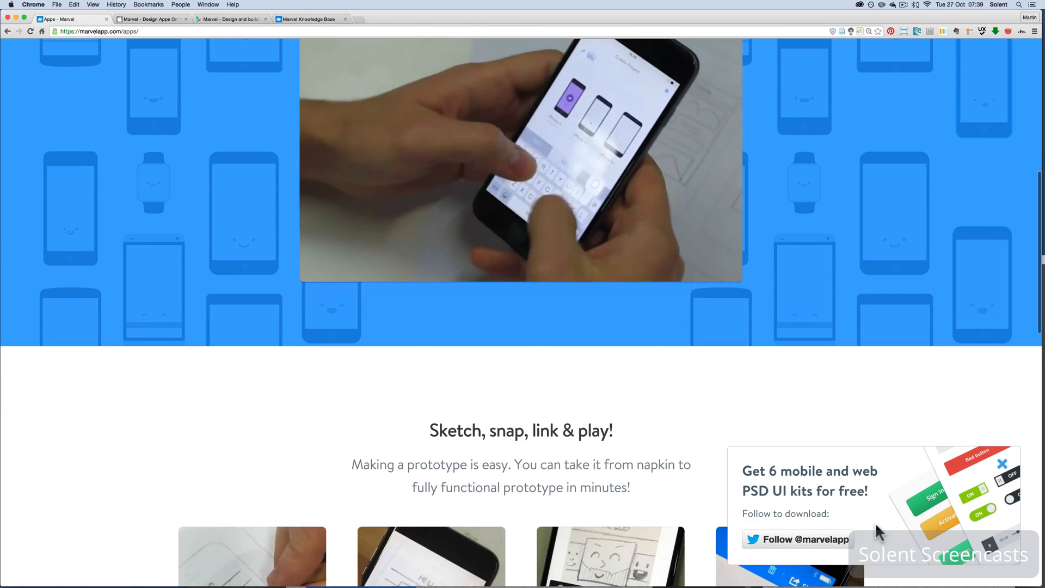
scroll(874, 521, down, 2)
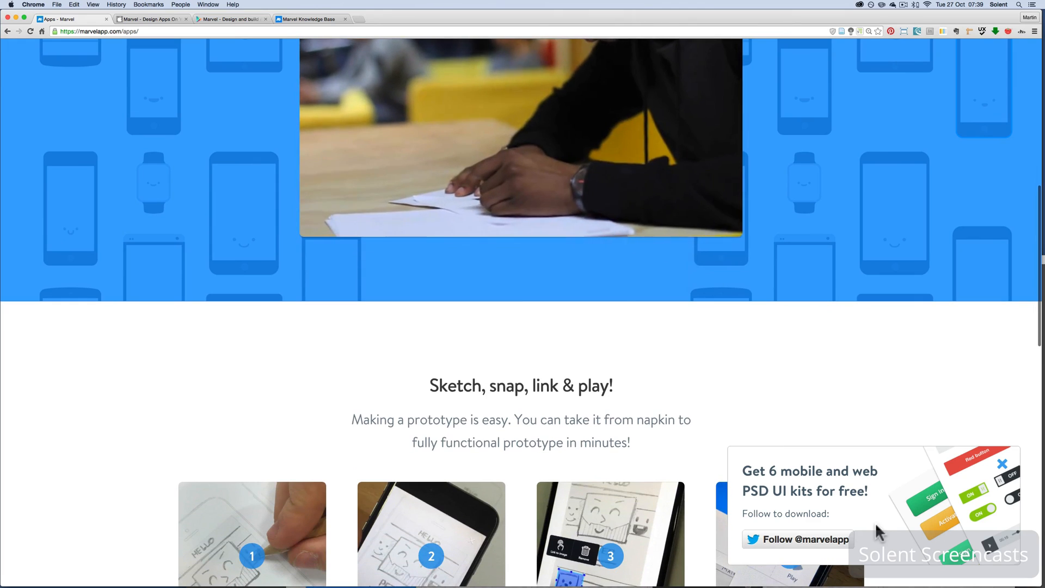
scroll(874, 522, down, 10)
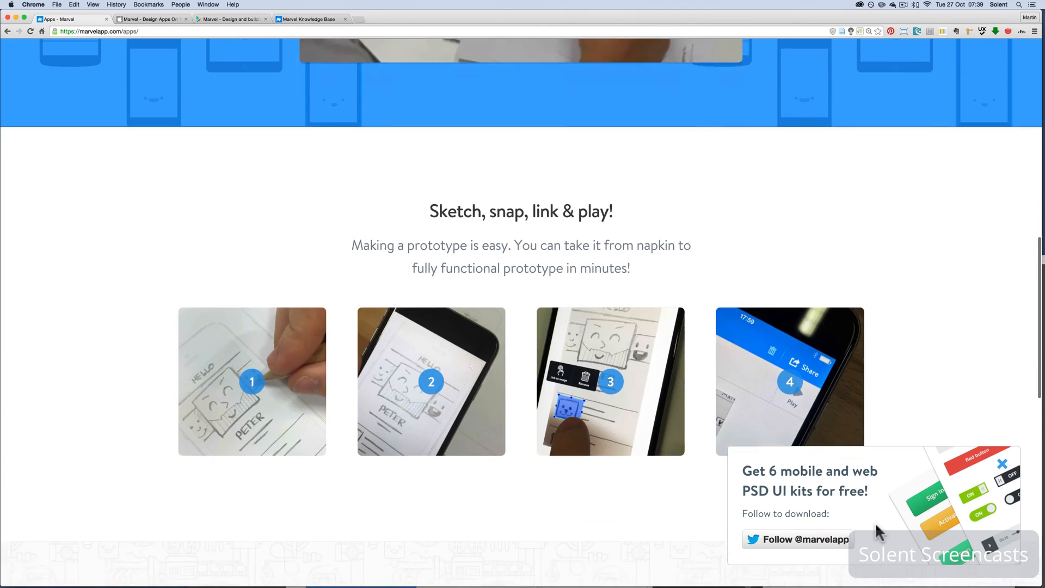
scroll(874, 521, down, 7)
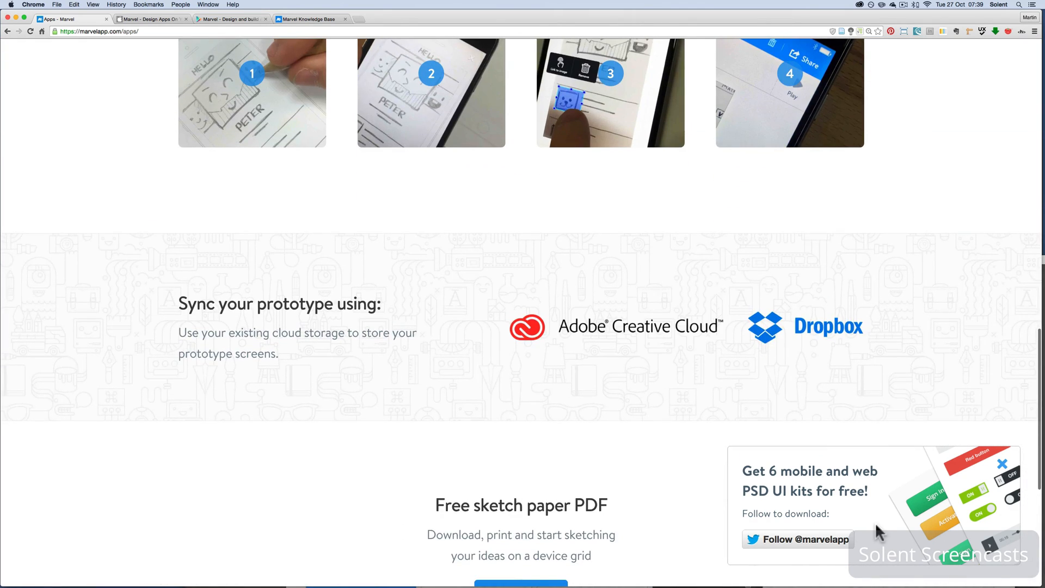
scroll(877, 526, down, 5)
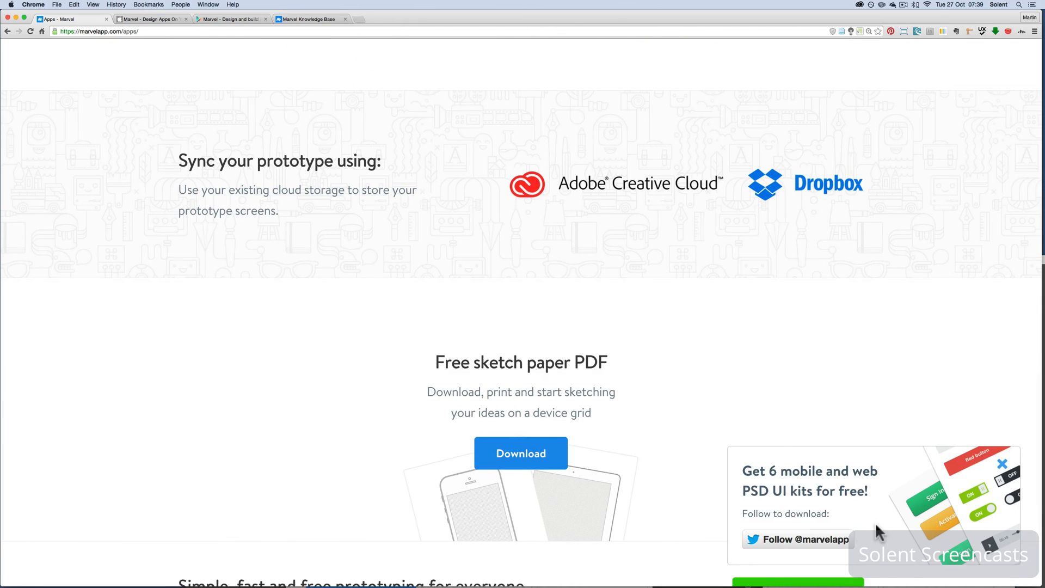
scroll(504, 469, down, 6)
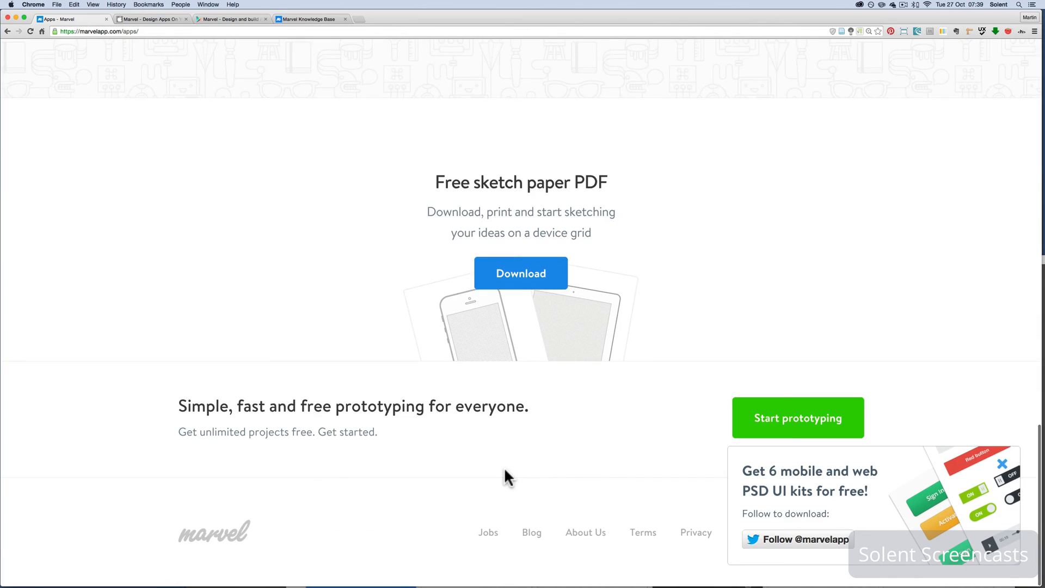
scroll(504, 469, up, 8)
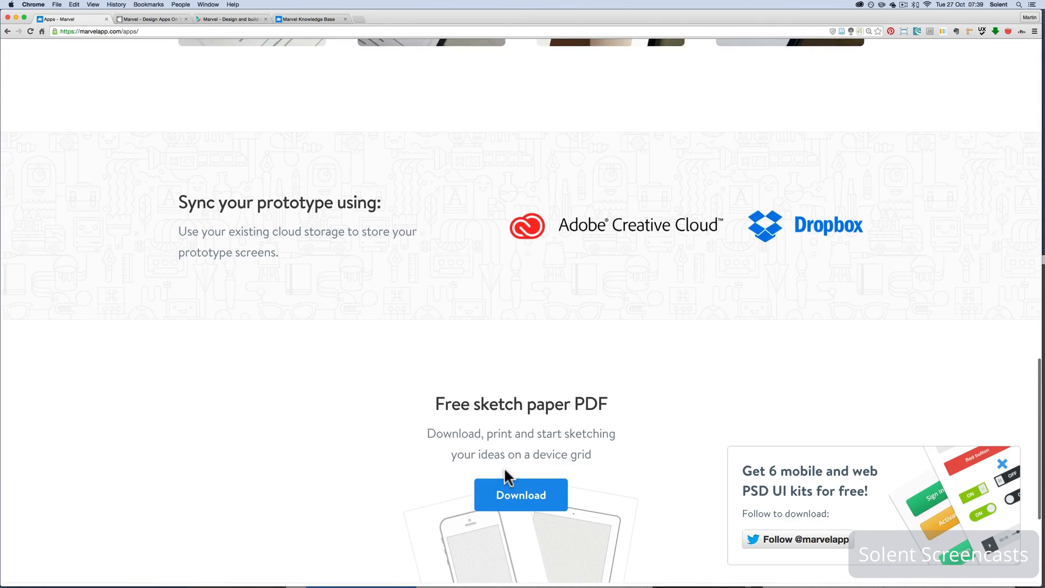
scroll(507, 476, down, 3)
scroll(506, 476, down, 5)
scroll(506, 477, up, 3)
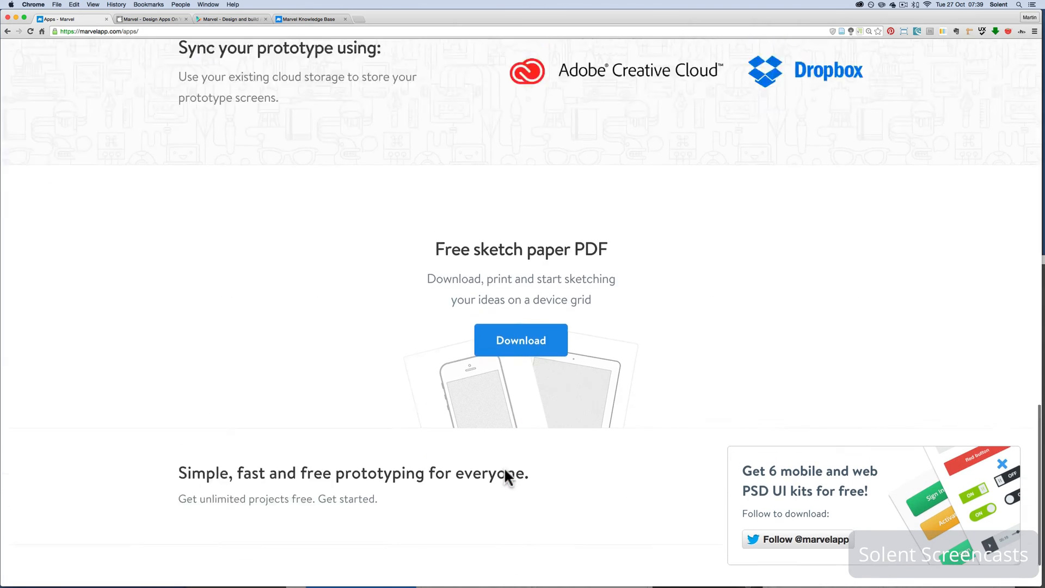
Review the cloud sync and Sketch, snap, link & play sections again and go back to the introductory video
scroll(506, 476, up, 7)
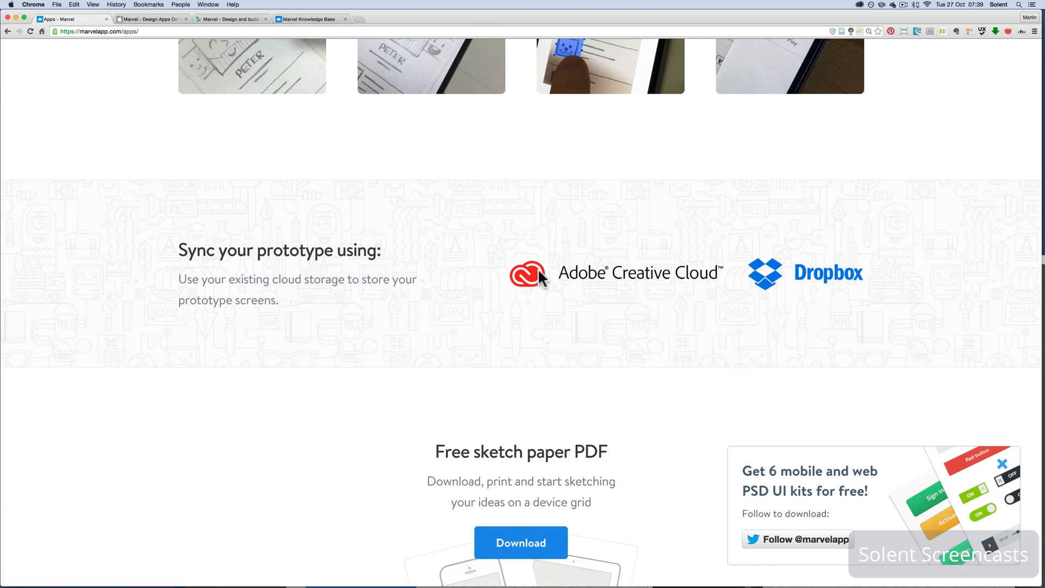
scroll(539, 271, up, 5)
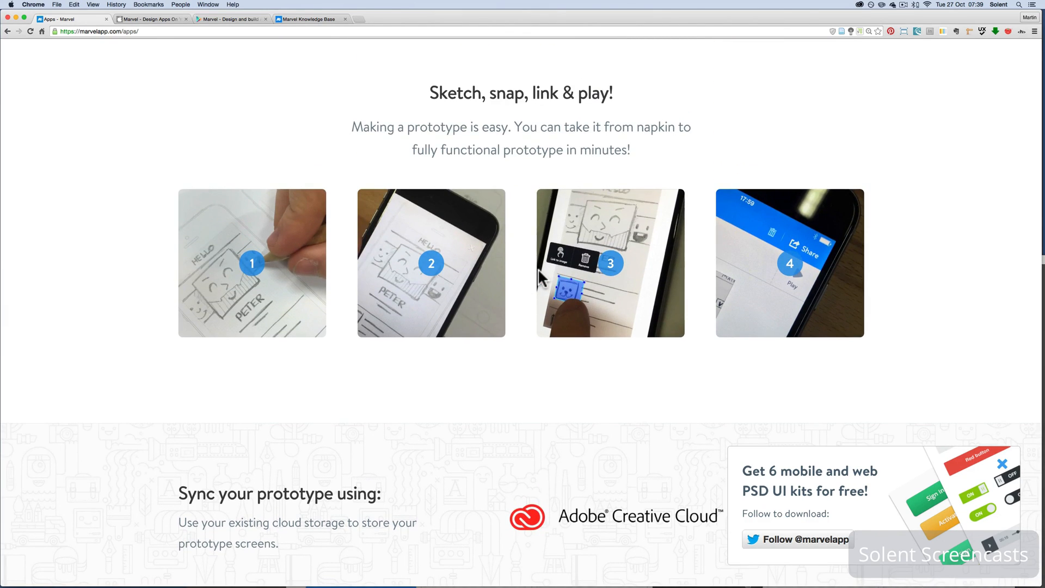
scroll(539, 271, up, 5)
scroll(538, 271, up, 10)
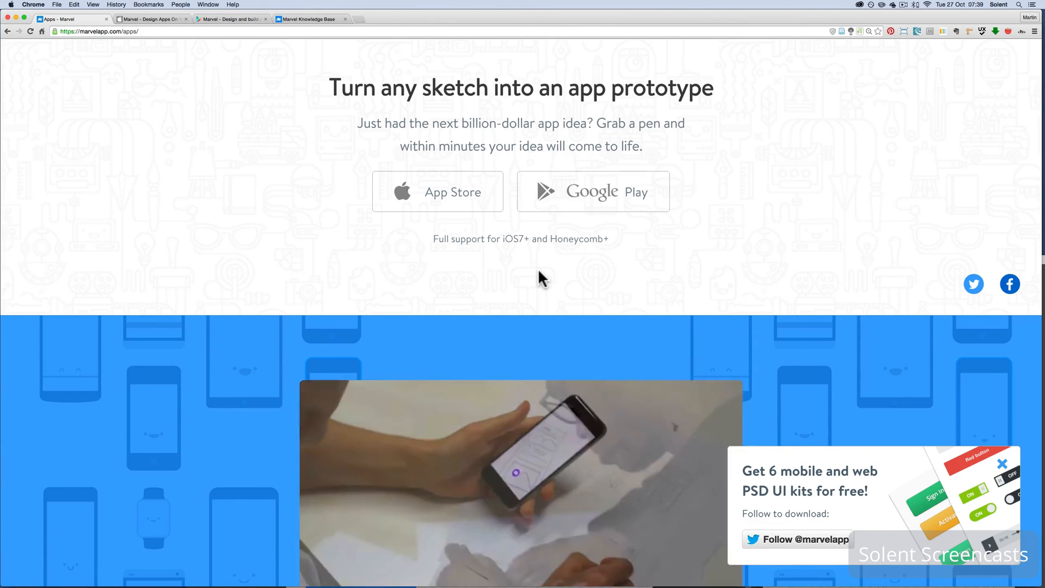
scroll(538, 271, down, 3)
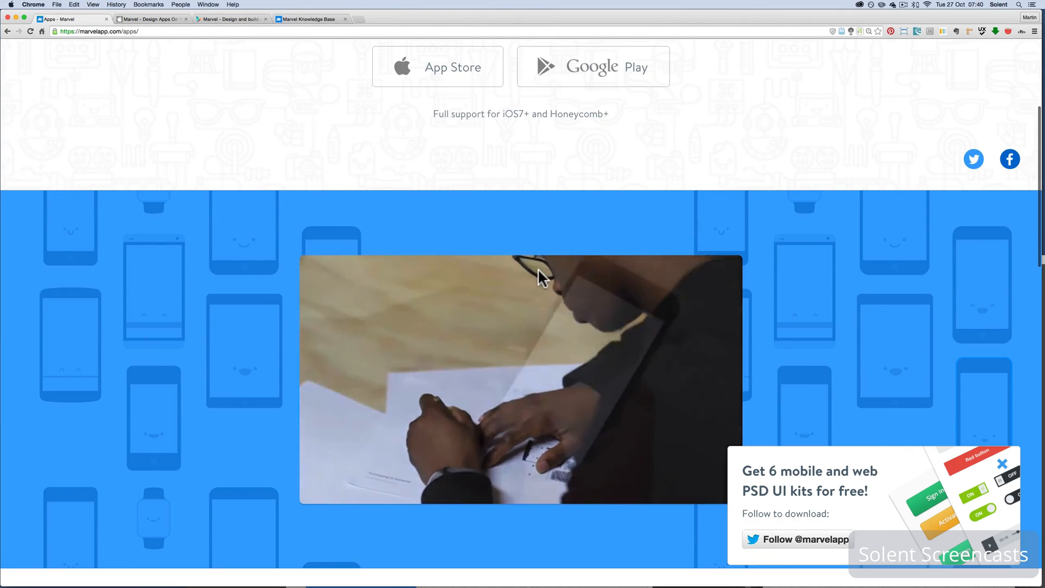